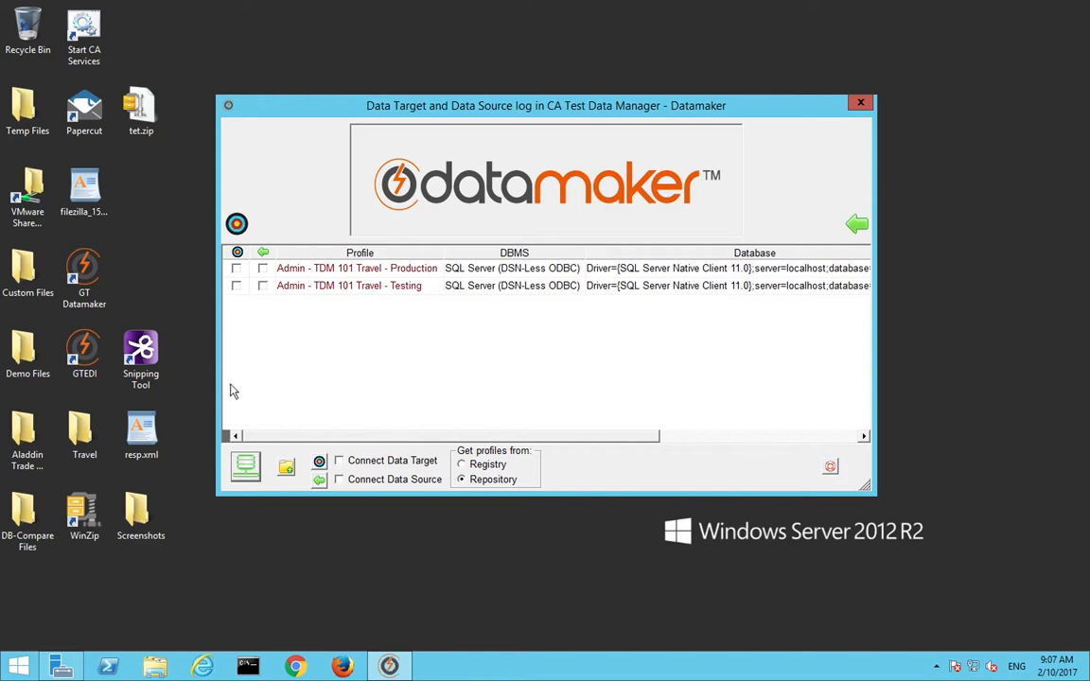
- Connect with TDM 101 Travel - Production as the data source and TDM 101 Travel - Testing as the data target
{"action": "left_click", "coordinate": [339, 479]}
{"action": "left_click", "coordinate": [339, 461]}
{"action": "left_click", "coordinate": [263, 270]}
{"action": "left_click", "coordinate": [236, 286]}
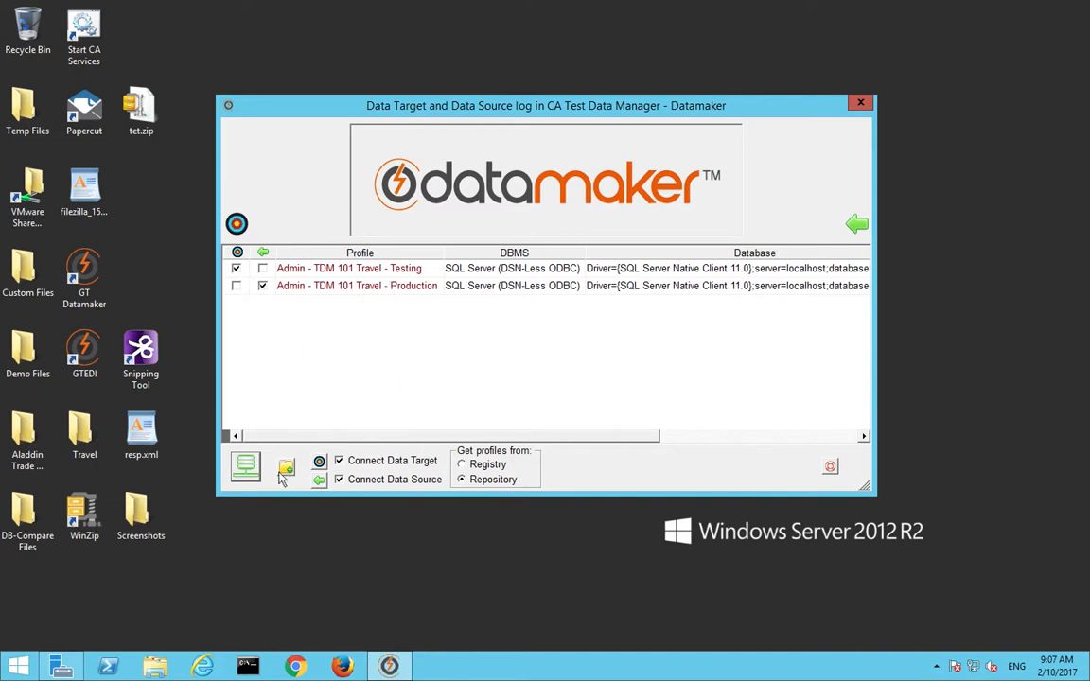
{"action": "left_click", "coordinate": [245, 466]}
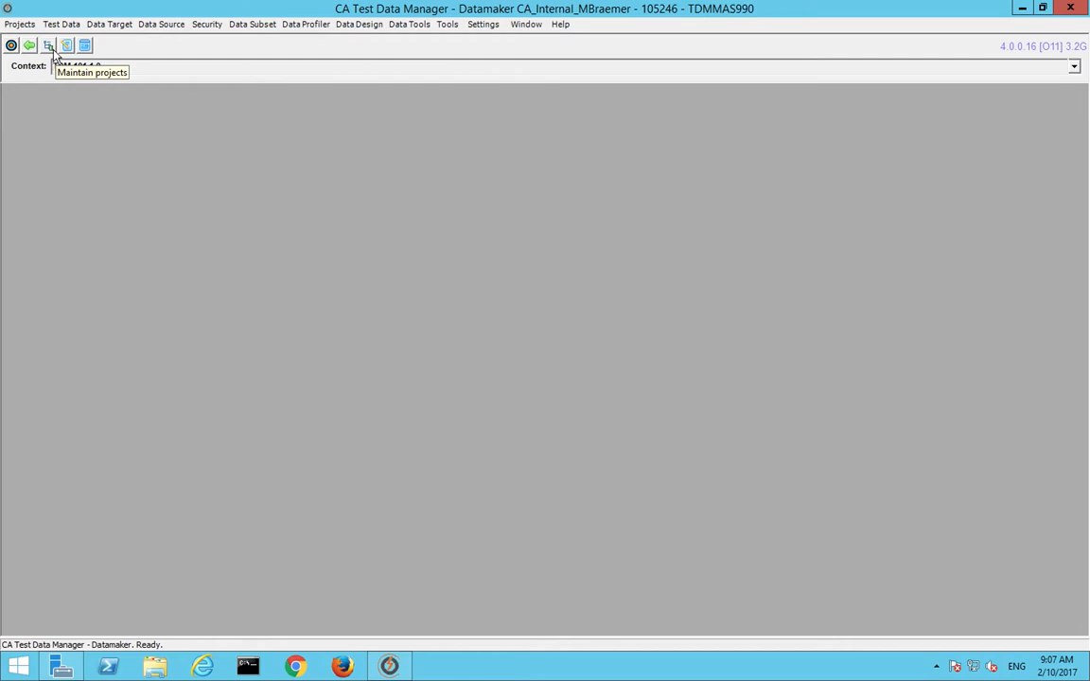
- Open project maintenance and inspect the contents of version 1.0's Data Generation group, including its Travel Data set
{"action": "left_click", "coordinate": [51, 50]}
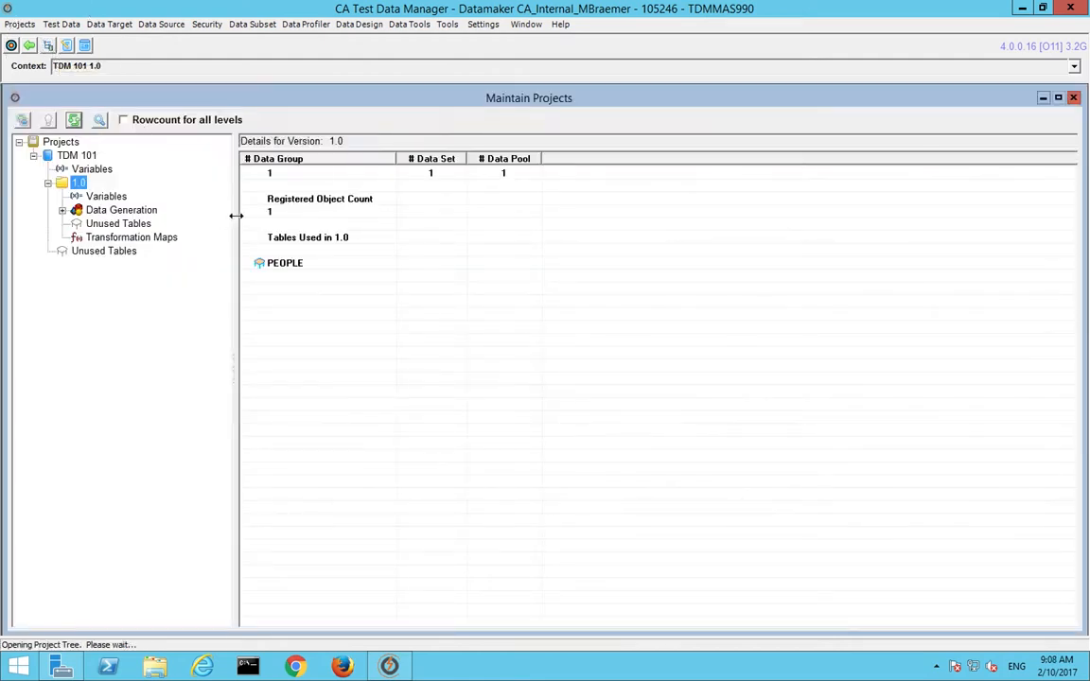
{"action": "left_click_drag", "start_coordinate": [236, 216], "coordinate": [253, 215]}
{"action": "left_click", "coordinate": [62, 210]}
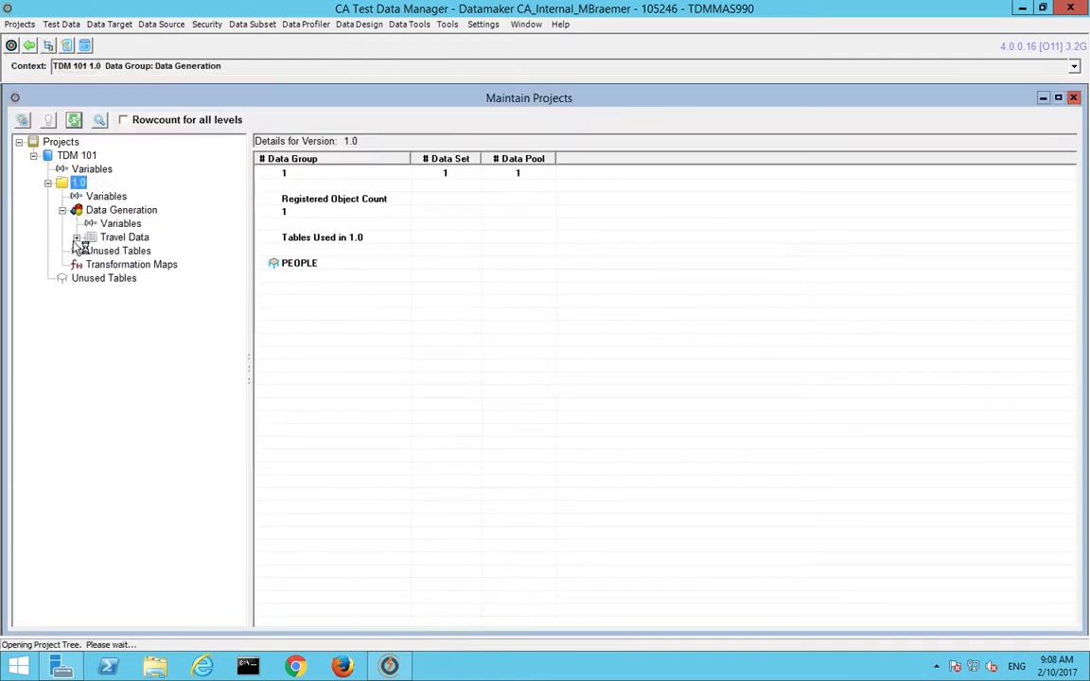
{"action": "left_click", "coordinate": [77, 238]}
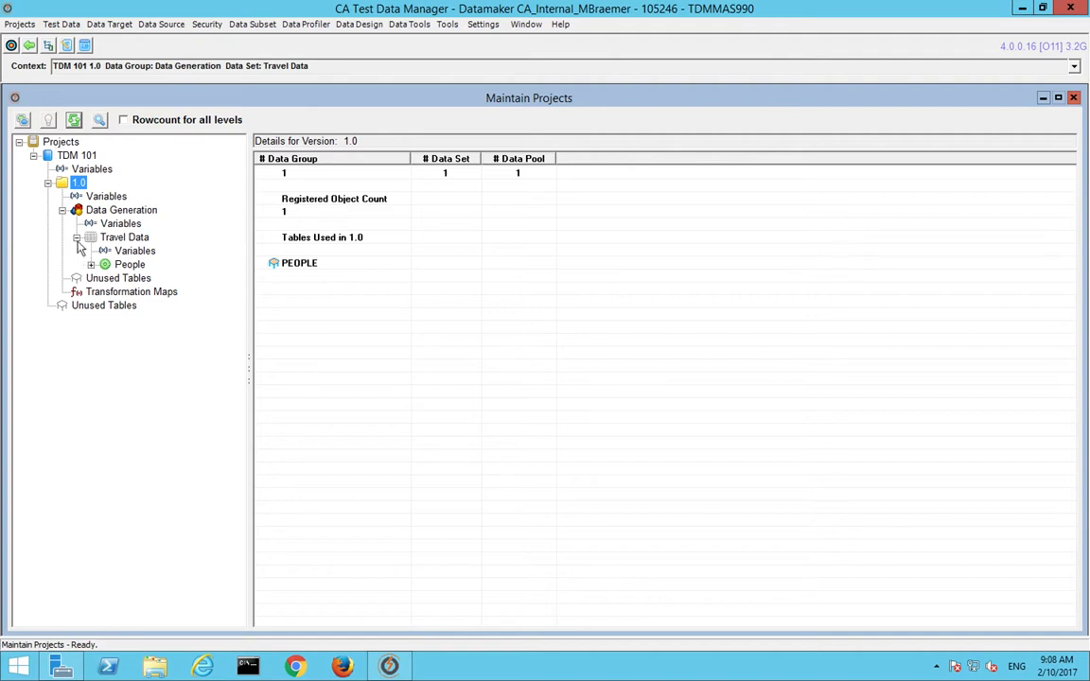
{"action": "left_click", "coordinate": [77, 237]}
{"action": "left_click", "coordinate": [62, 210]}
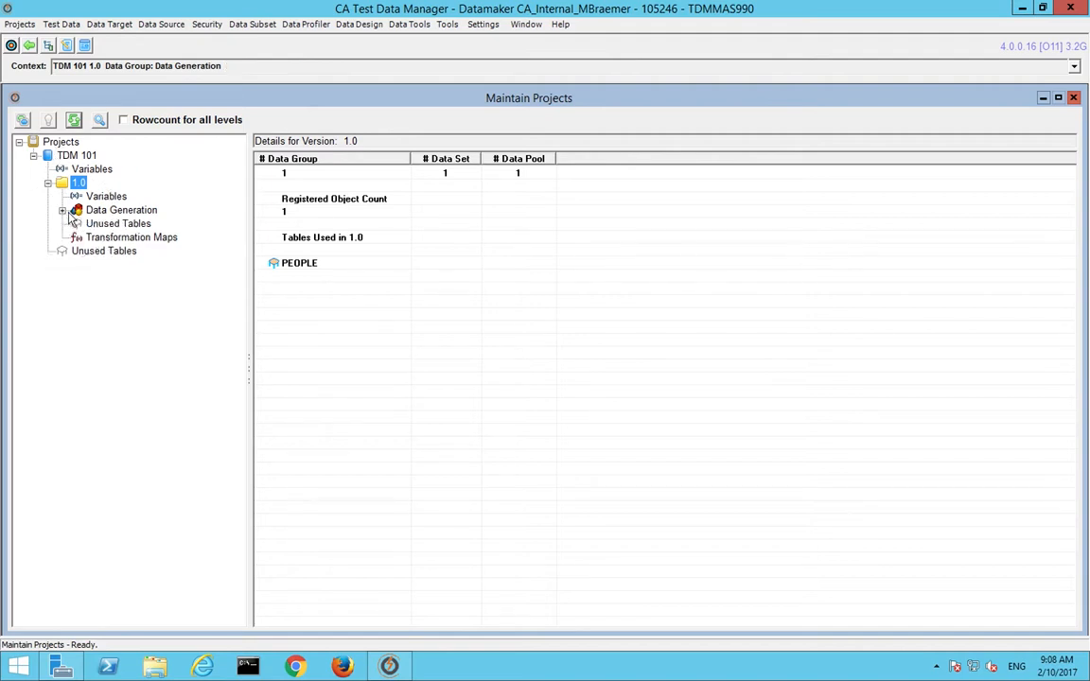
- Delete the Travel Data data set from the Data Generation group
{"action": "left_click", "coordinate": [63, 210]}
{"action": "left_click", "coordinate": [95, 210]}
{"action": "right_click", "coordinate": [96, 211]}
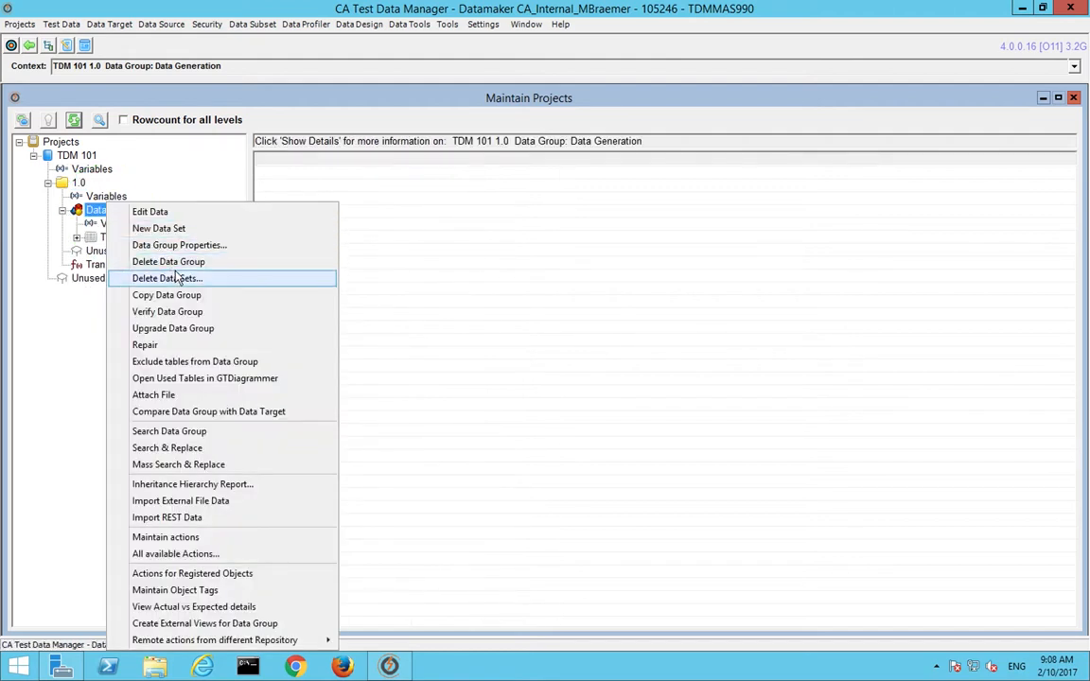
{"action": "left_click", "coordinate": [176, 277]}
{"action": "left_click", "coordinate": [427, 271]}
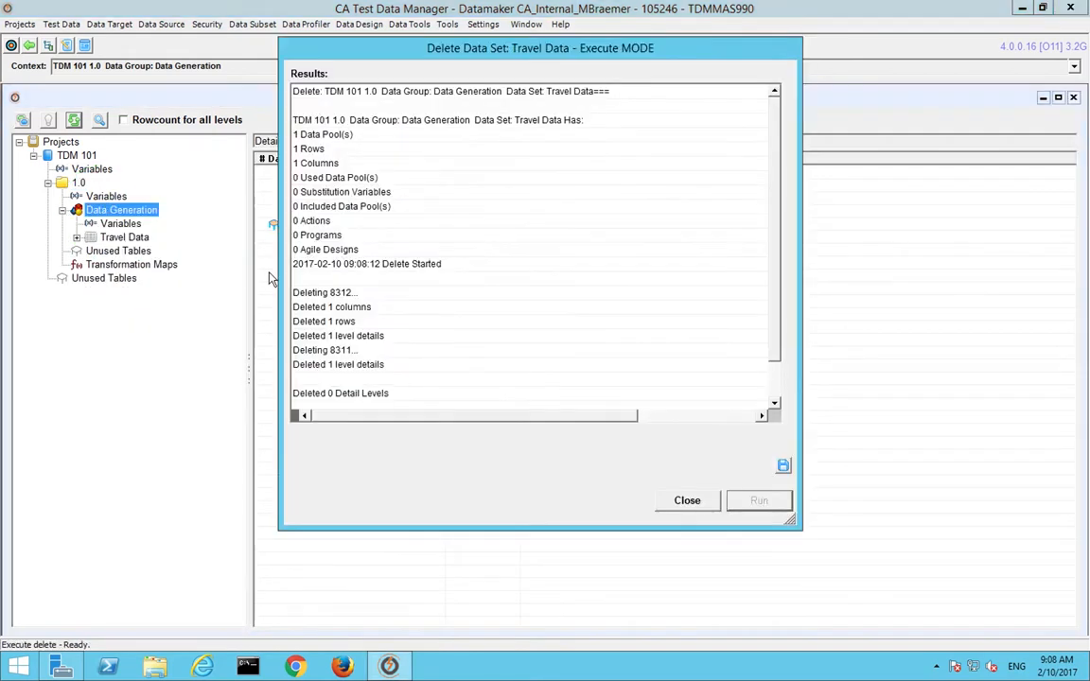
{"action": "left_click", "coordinate": [683, 500]}
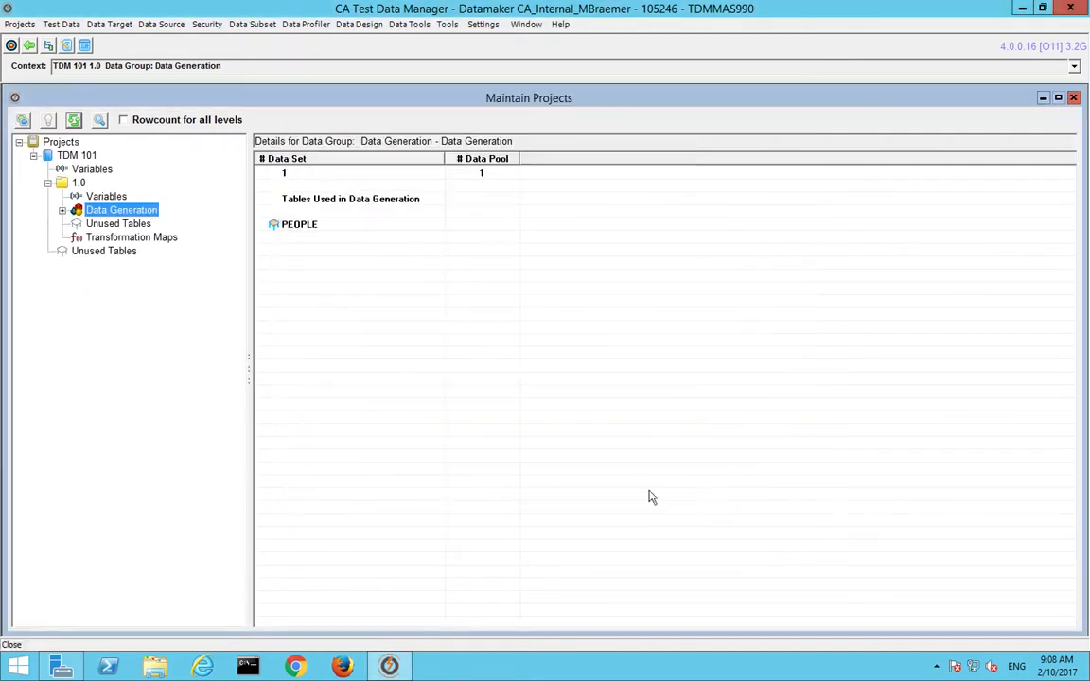
- Start a new data group in version 1.0 with the name and description Data Subsetting
{"action": "left_click", "coordinate": [71, 181]}
{"action": "right_click", "coordinate": [69, 184]}
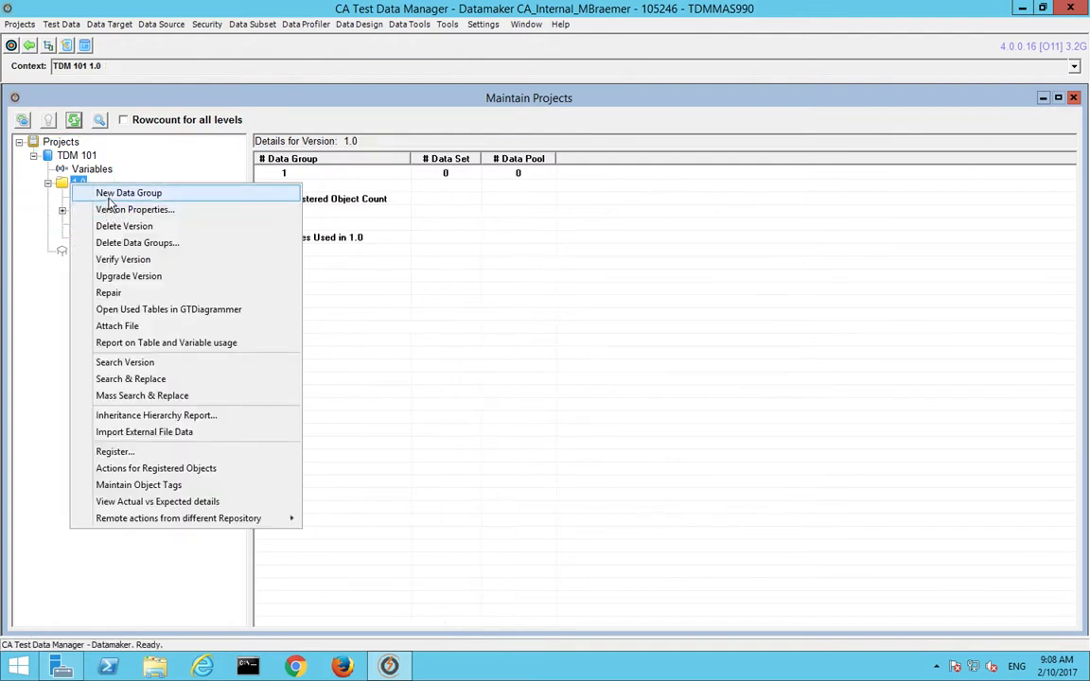
{"action": "left_click", "coordinate": [106, 193]}
{"action": "type", "text": "daTA"}
{"action": "key", "text": "BackSpace"}
{"action": "key", "text": "BackSpace"}
{"action": "type", "text": "ta Subsetting"}
{"action": "key", "text": "Tab"}
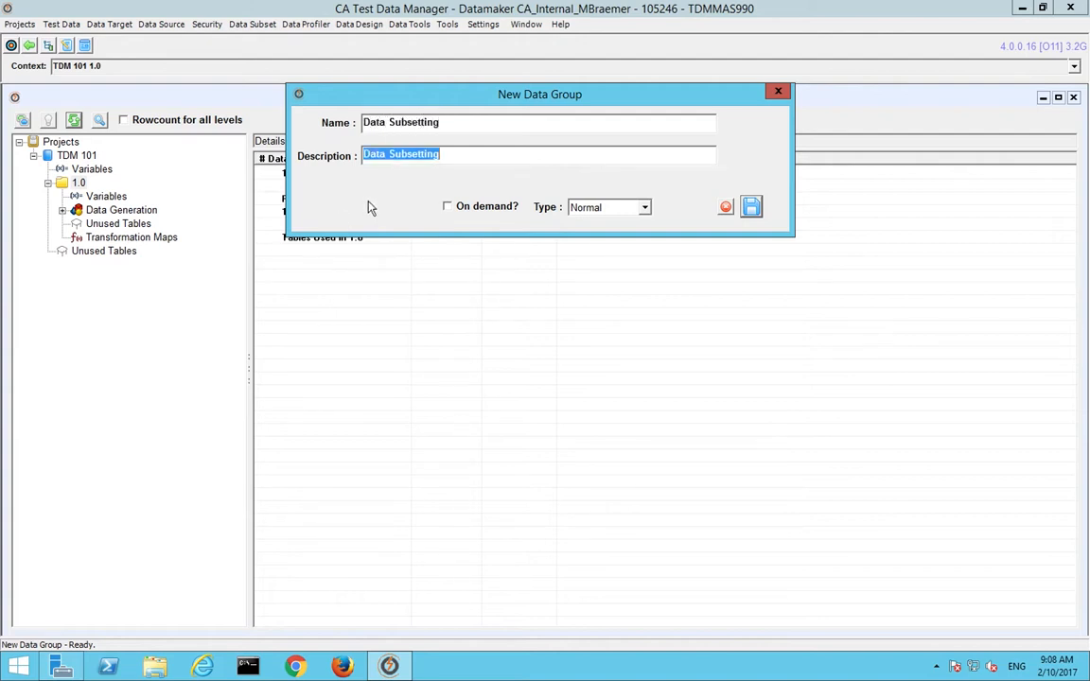
- Make the new group on demand with type GTSubsets, and save it without creating a data set
{"action": "left_click", "coordinate": [448, 206]}
{"action": "left_click", "coordinate": [645, 208]}
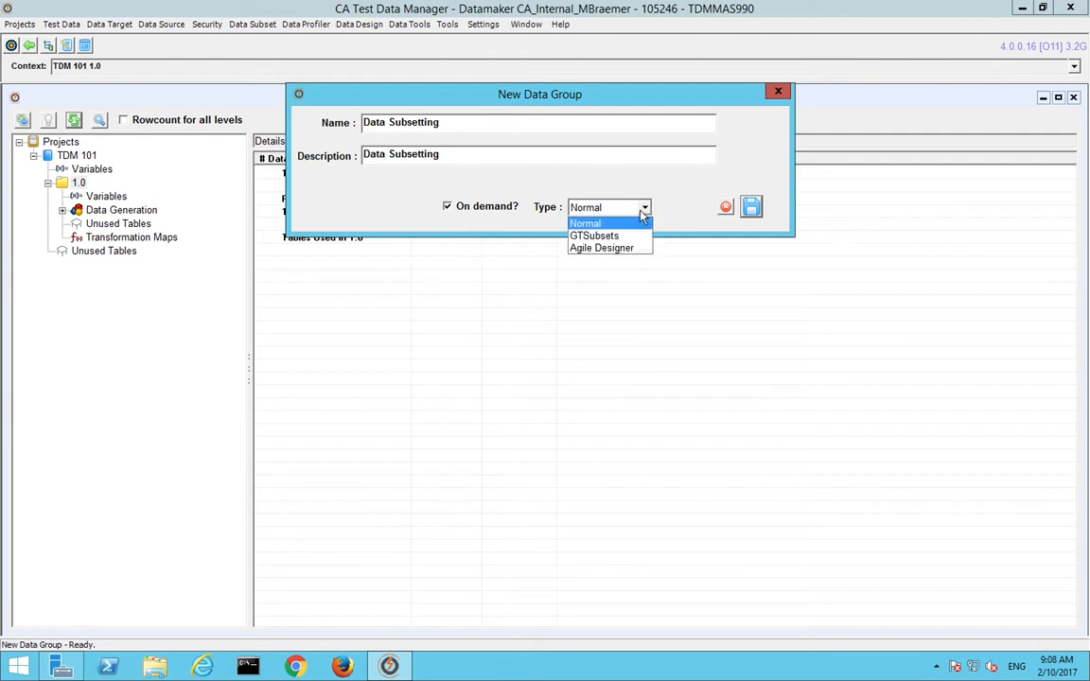
{"action": "left_click", "coordinate": [593, 233]}
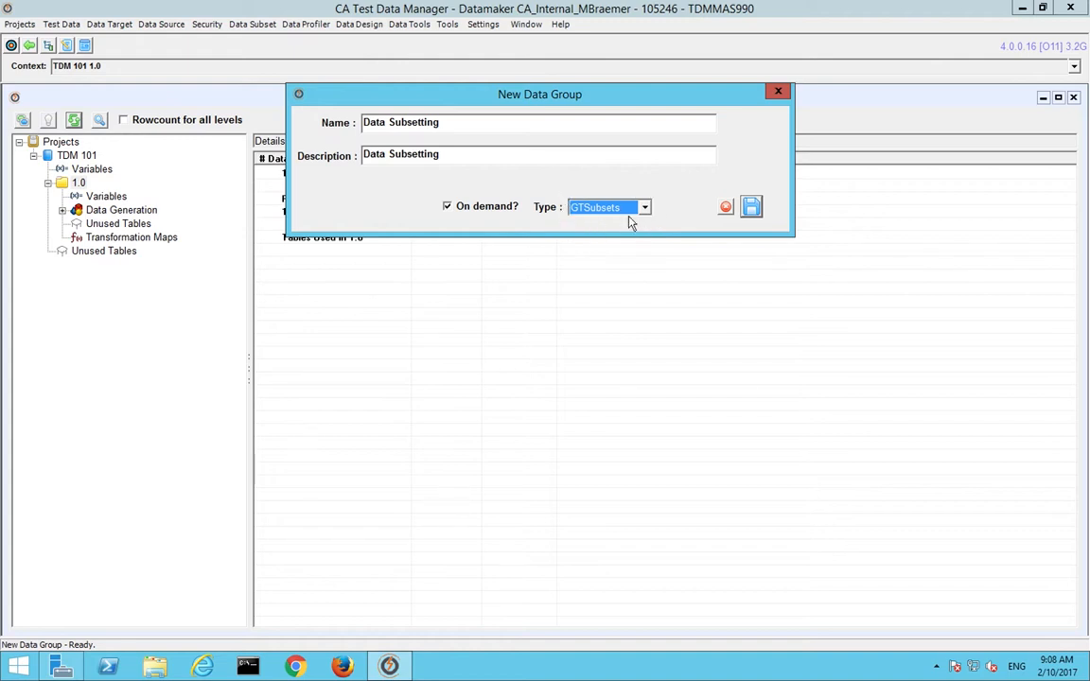
{"action": "left_click", "coordinate": [752, 209]}
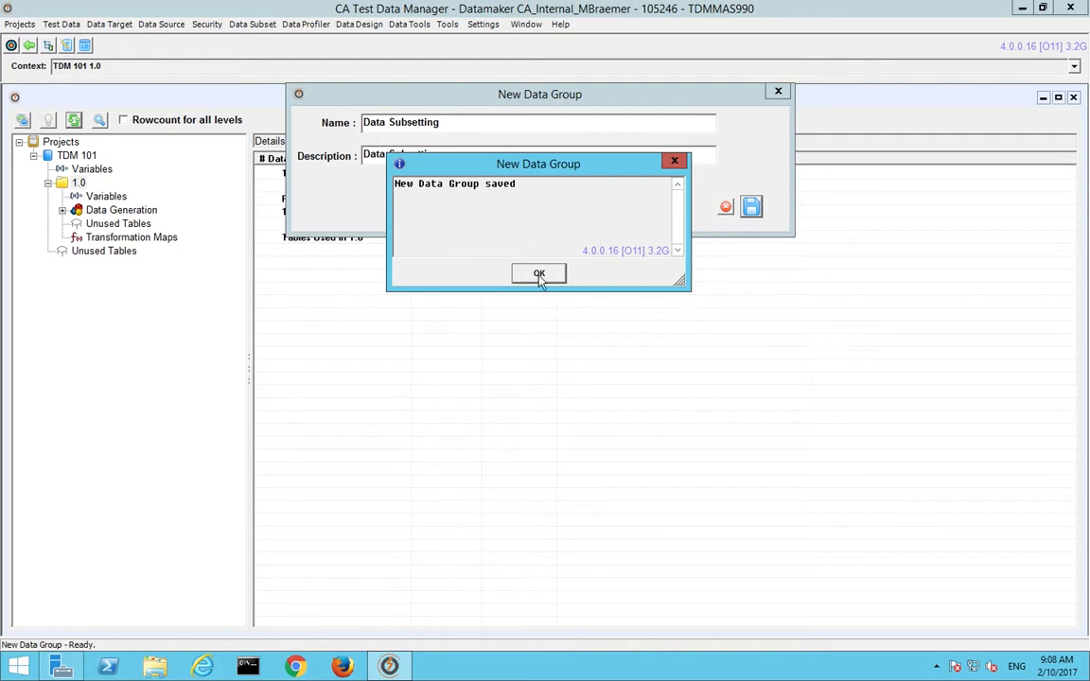
{"action": "left_click", "coordinate": [539, 275]}
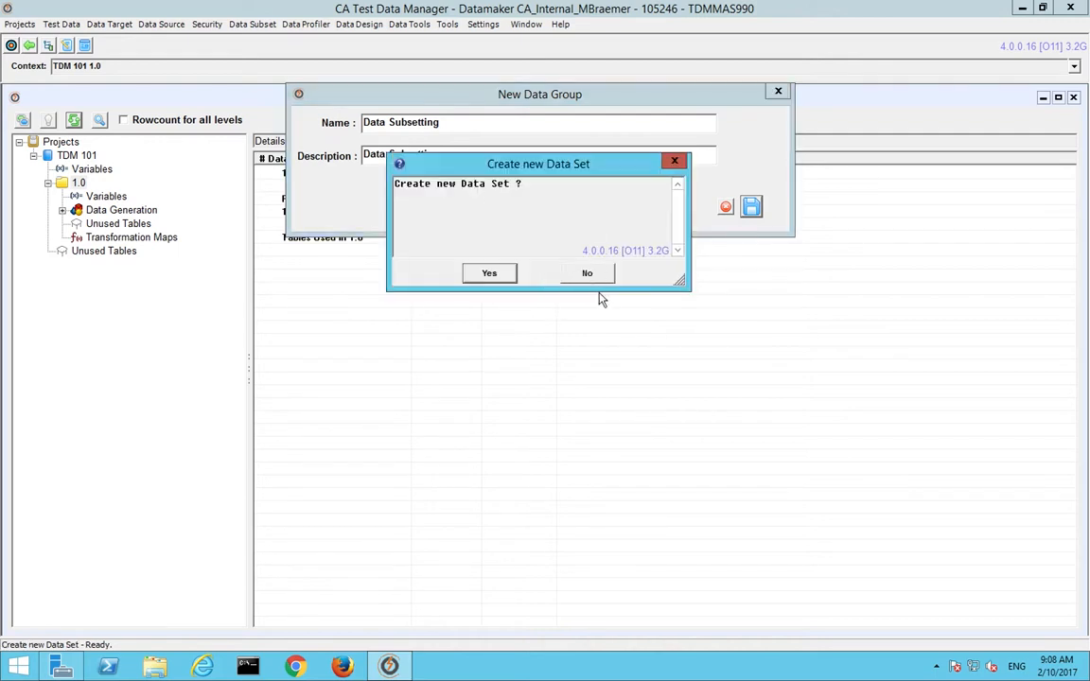
{"action": "left_click", "coordinate": [586, 274]}
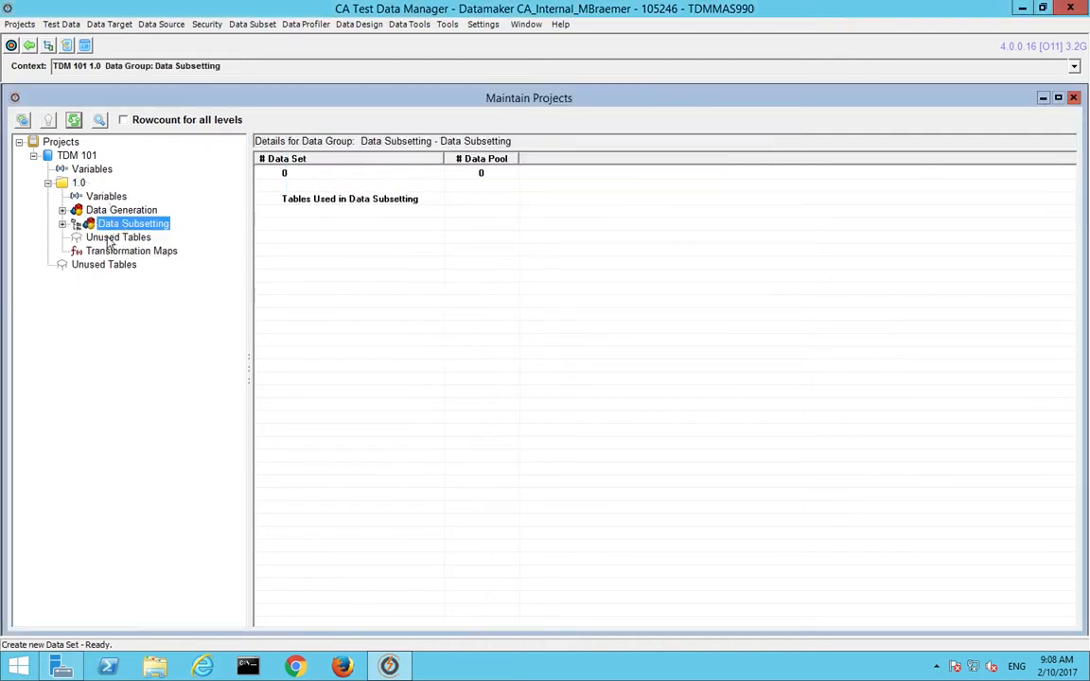
- Create an on-demand data group named Data Cloning of type Normal in version 1.0, without creating a data set
{"action": "left_click", "coordinate": [74, 182]}
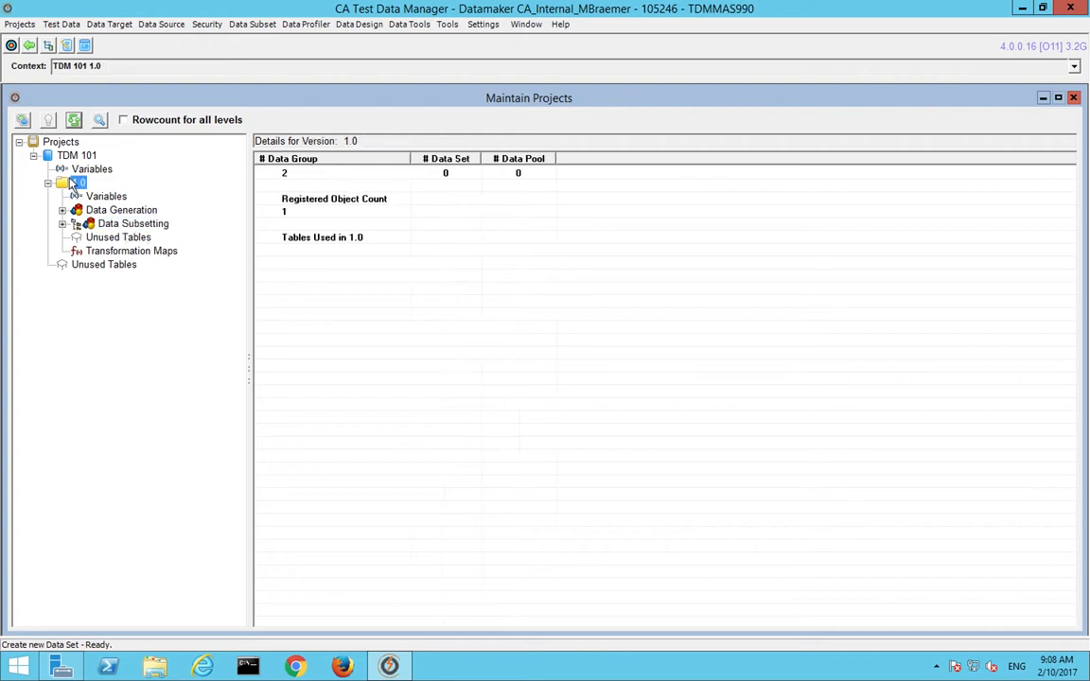
{"action": "right_click", "coordinate": [74, 183]}
{"action": "left_click", "coordinate": [101, 196]}
{"action": "type", "text": "d"}
{"action": "key", "text": "BackSpace"}
{"action": "key", "text": "BackSpace"}
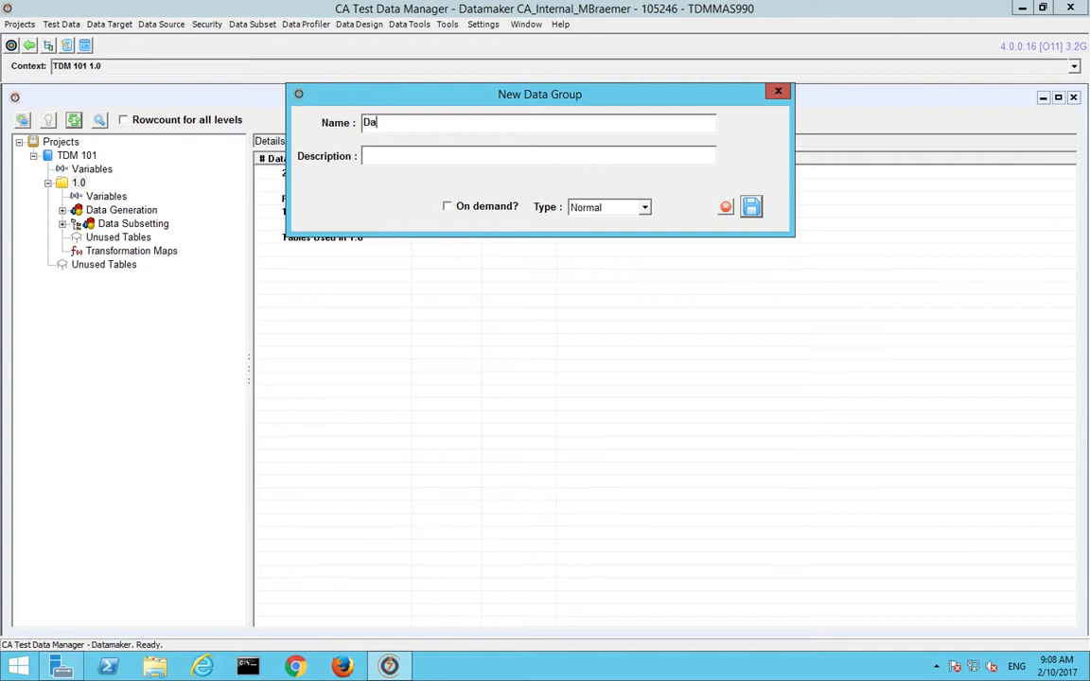
{"action": "key", "text": "Tab"}
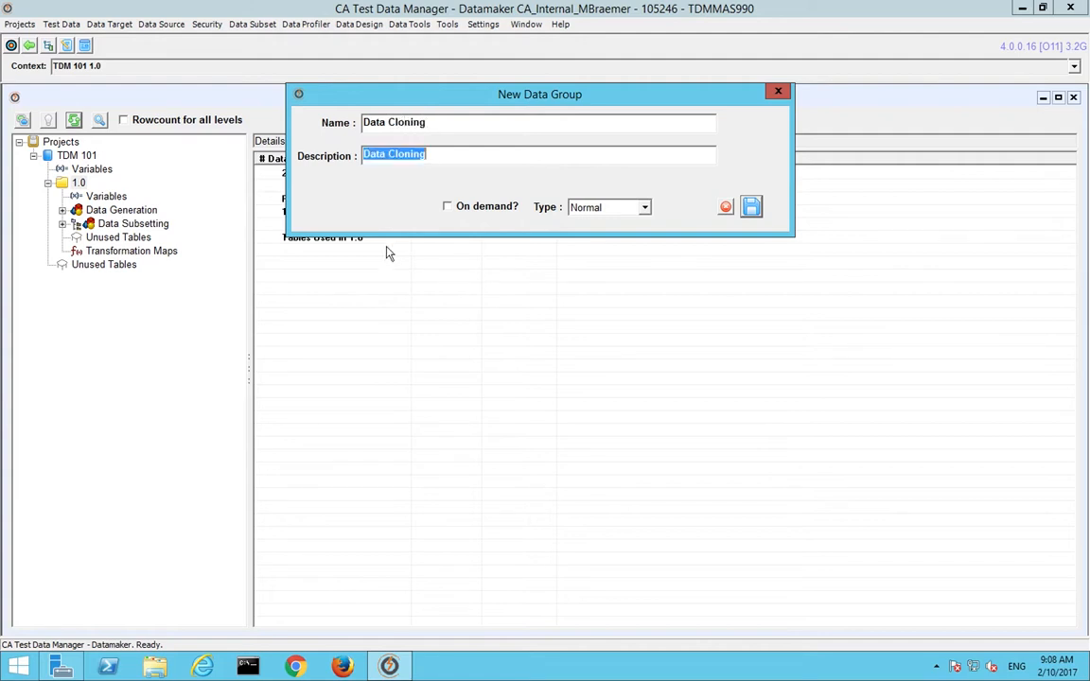
{"action": "left_click", "coordinate": [484, 211]}
{"action": "left_click", "coordinate": [750, 208]}
{"action": "left_click", "coordinate": [535, 272]}
{"action": "left_click", "coordinate": [582, 273]}
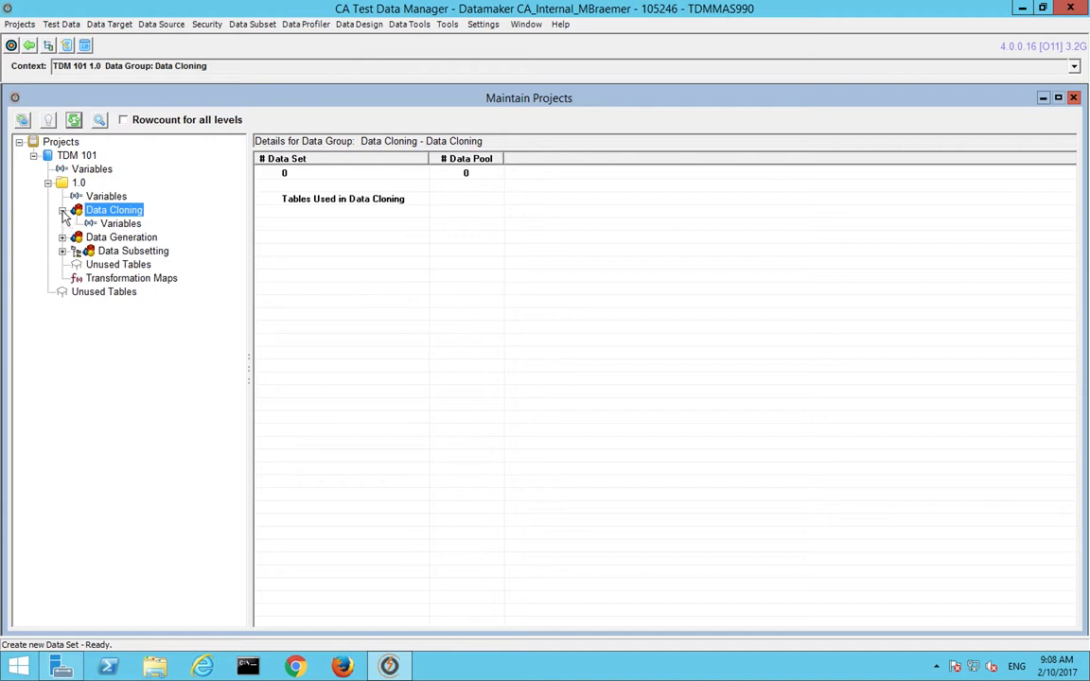
- Create an on-demand data group named Test Matching of type Normal in version 1.0, without creating a data set
{"action": "right_click", "coordinate": [80, 183]}
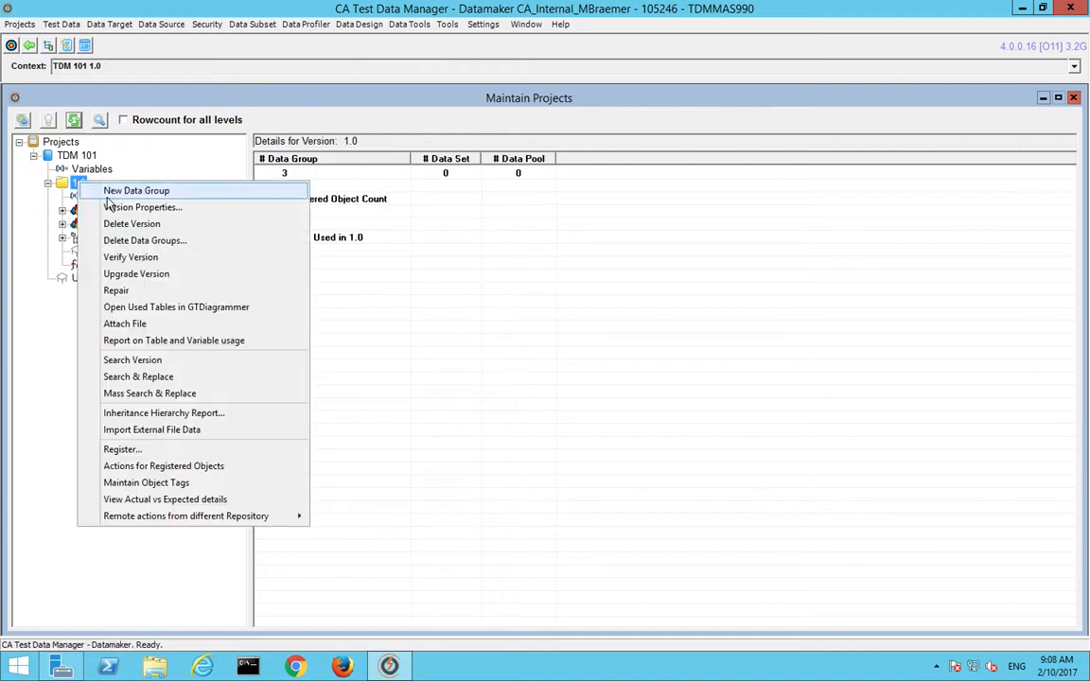
{"action": "left_click", "coordinate": [104, 190]}
{"action": "type", "text": "t"}
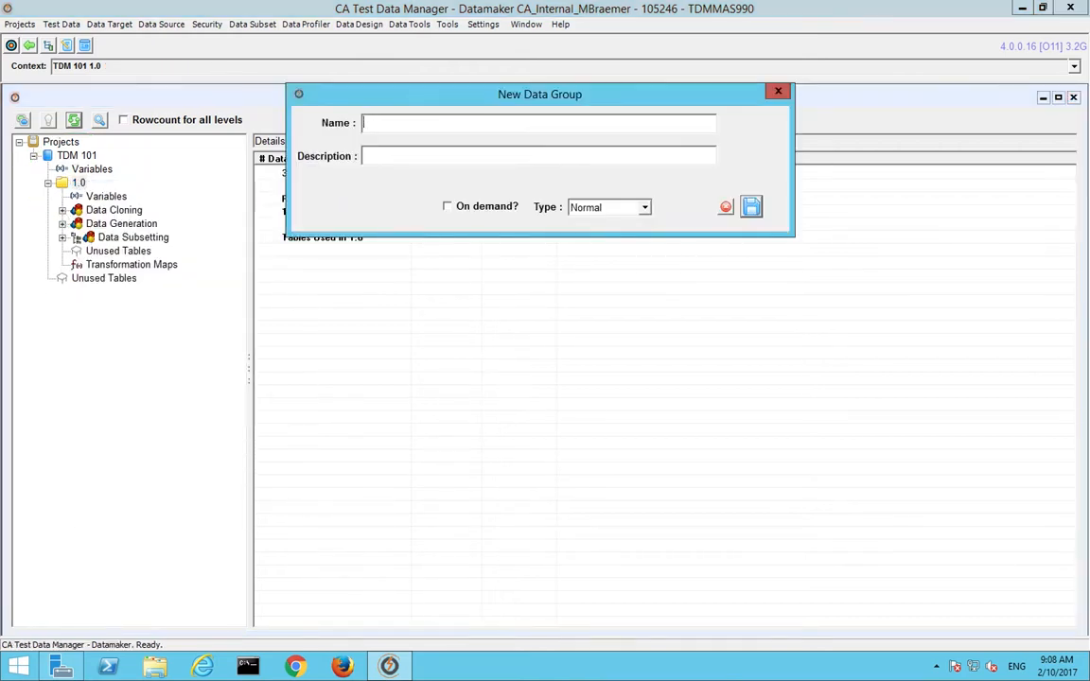
{"action": "type", "text": "est Matching"}
{"action": "key", "text": "Tab"}
{"action": "left_click", "coordinate": [504, 214]}
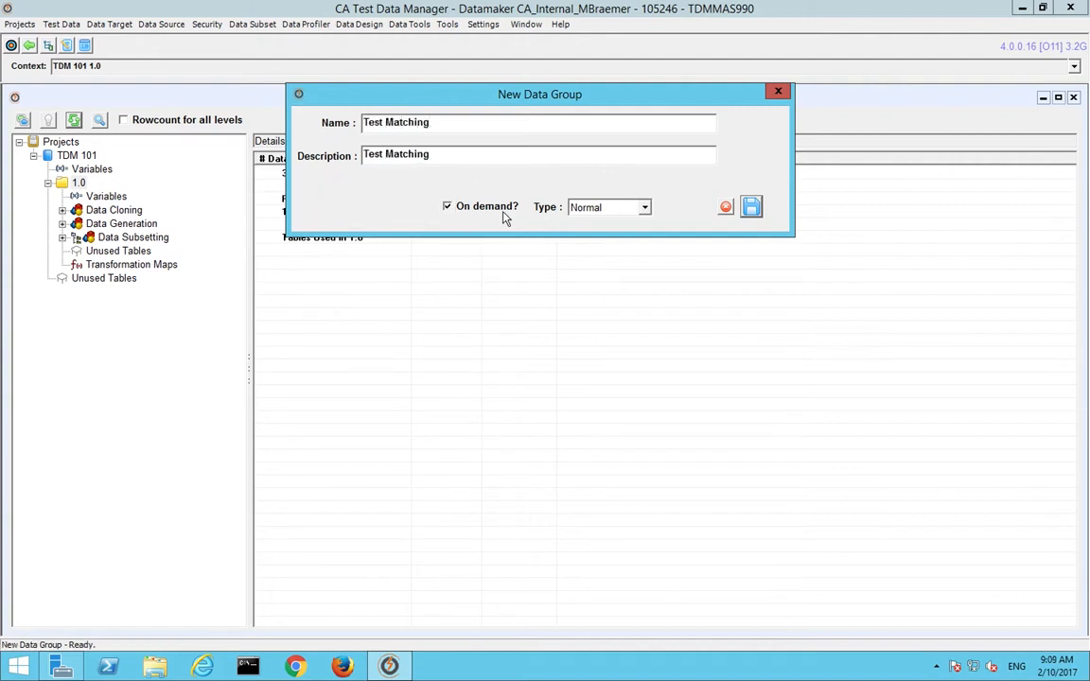
{"action": "left_click", "coordinate": [750, 206]}
{"action": "left_click", "coordinate": [544, 272]}
{"action": "left_click", "coordinate": [587, 276]}
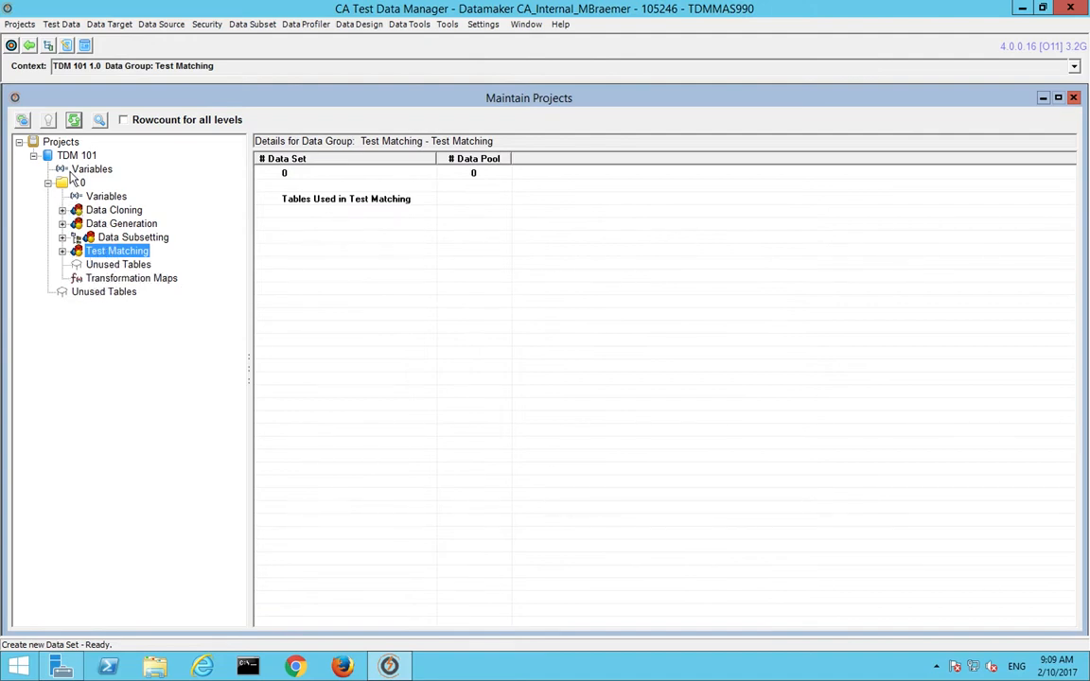
{"action": "left_click", "coordinate": [153, 279]}
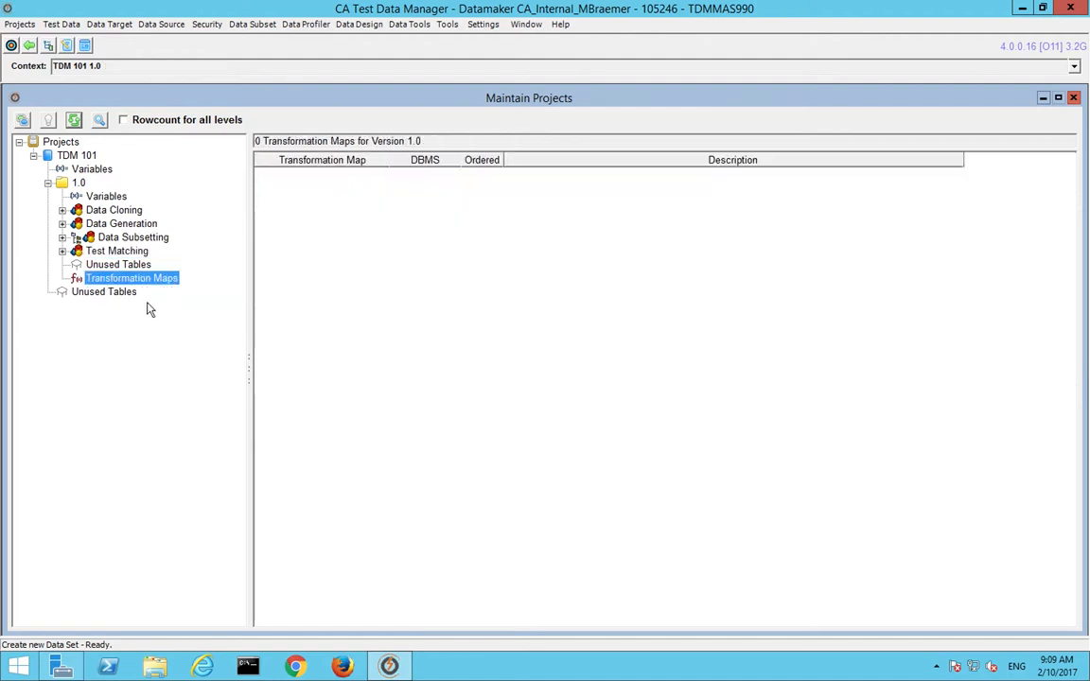
{"action": "left_click", "coordinate": [89, 249]}
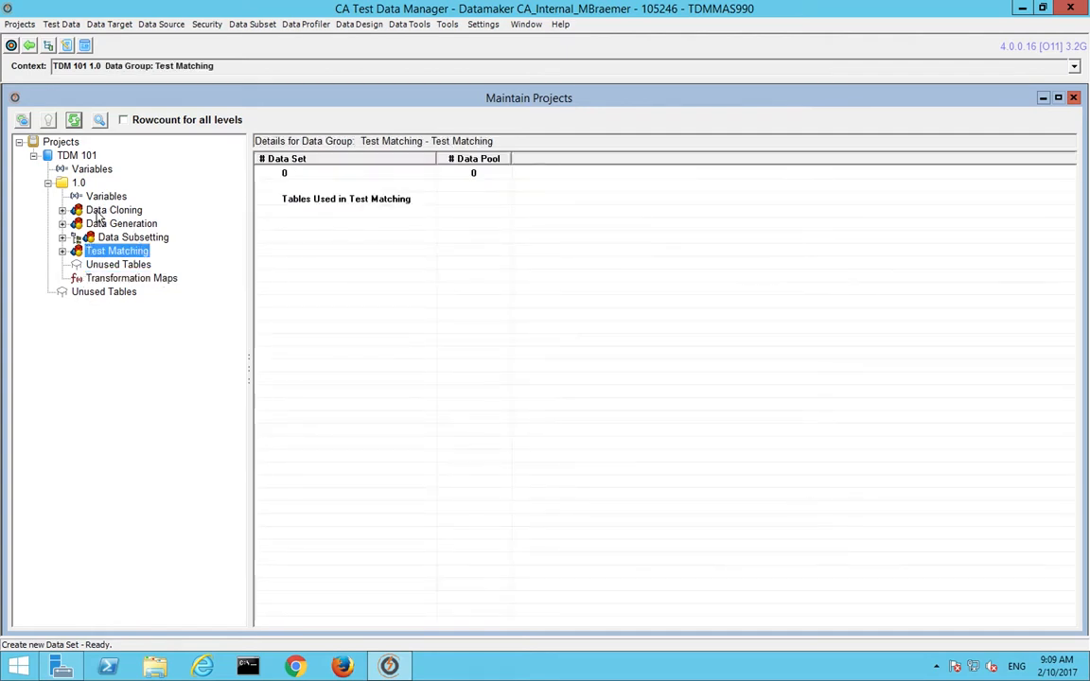
- Select the Data Cloning group, open a SQL window on the data source and list the tables of the dbo schema
{"action": "left_click", "coordinate": [96, 210]}
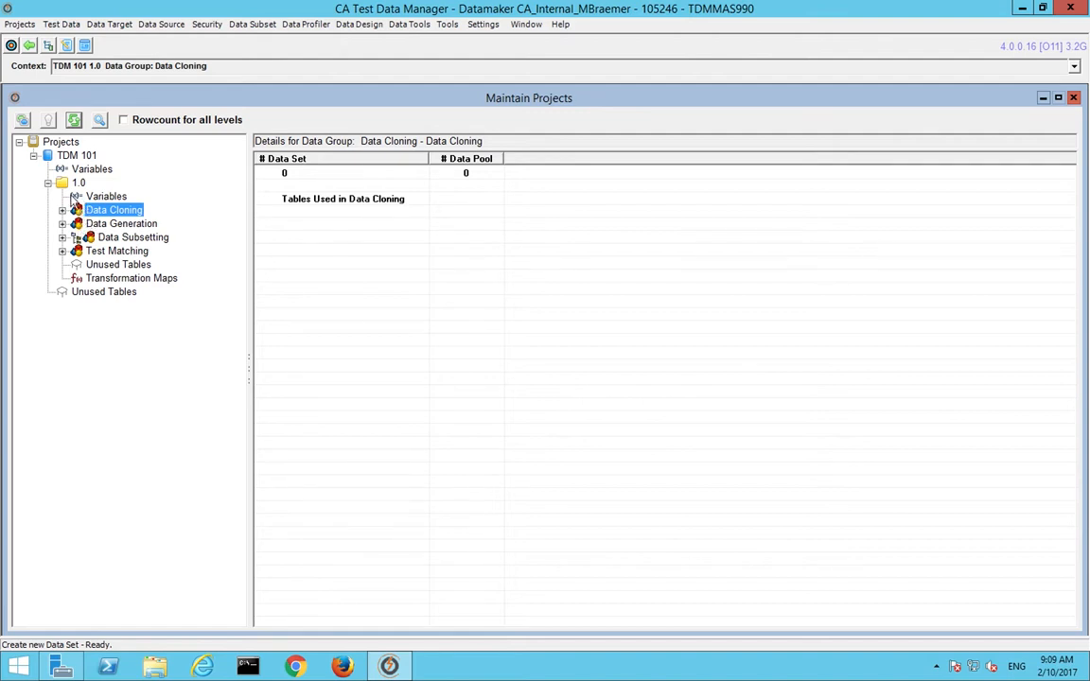
{"action": "left_click", "coordinate": [31, 47]}
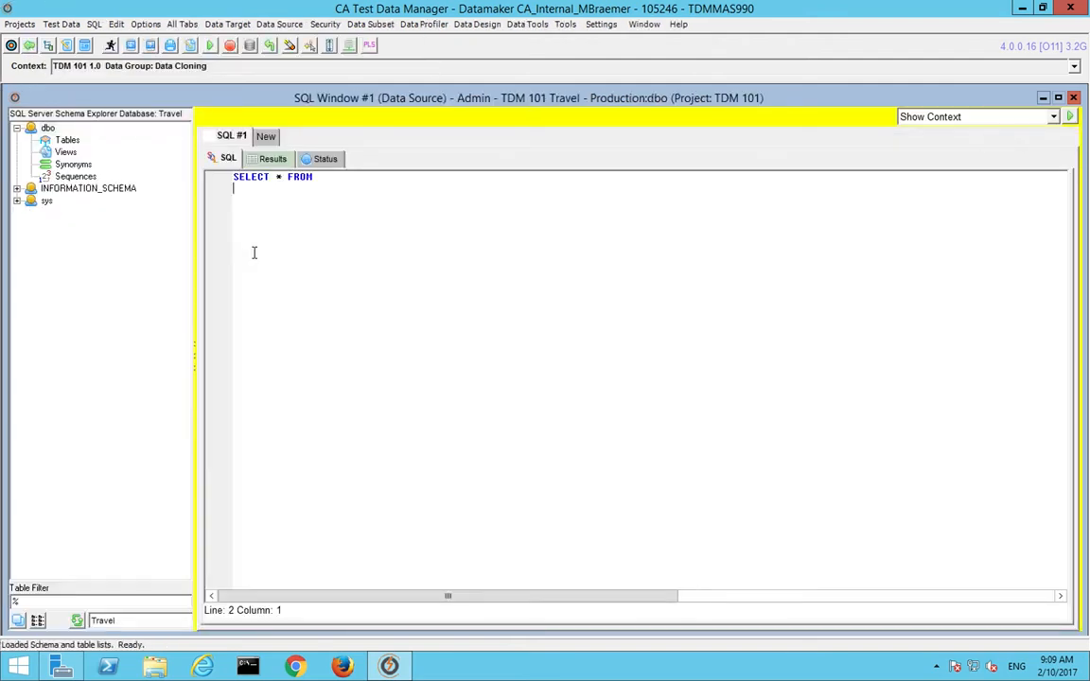
{"action": "left_click_drag", "start_coordinate": [195, 247], "coordinate": [277, 268]}
{"action": "double_click", "coordinate": [65, 152]}
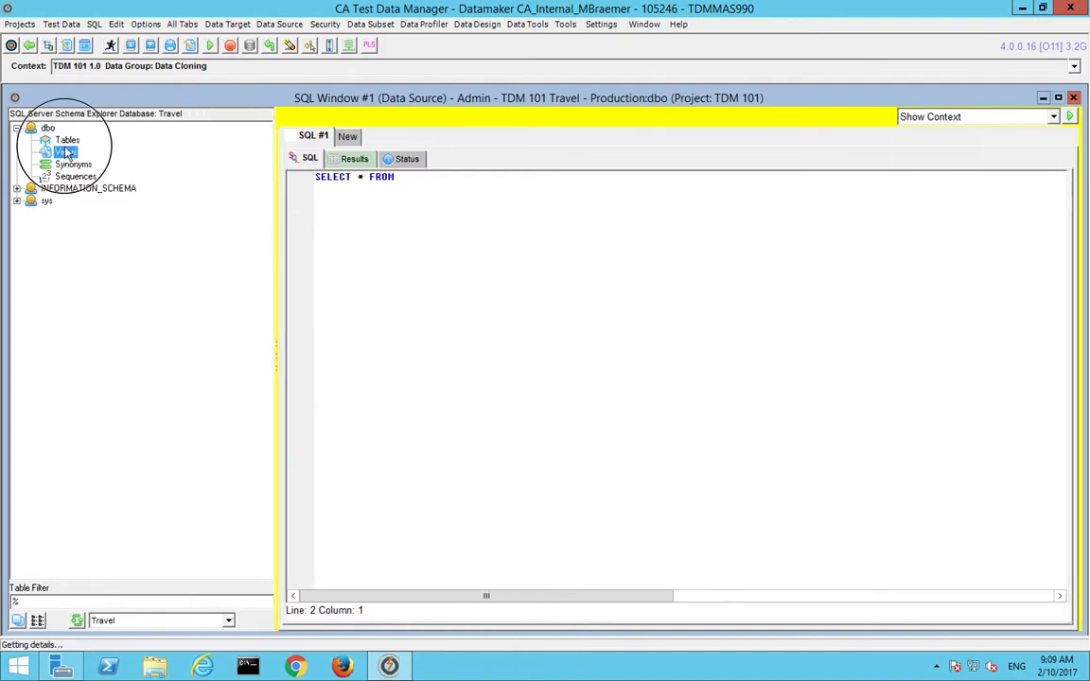
{"action": "double_click", "coordinate": [71, 140]}
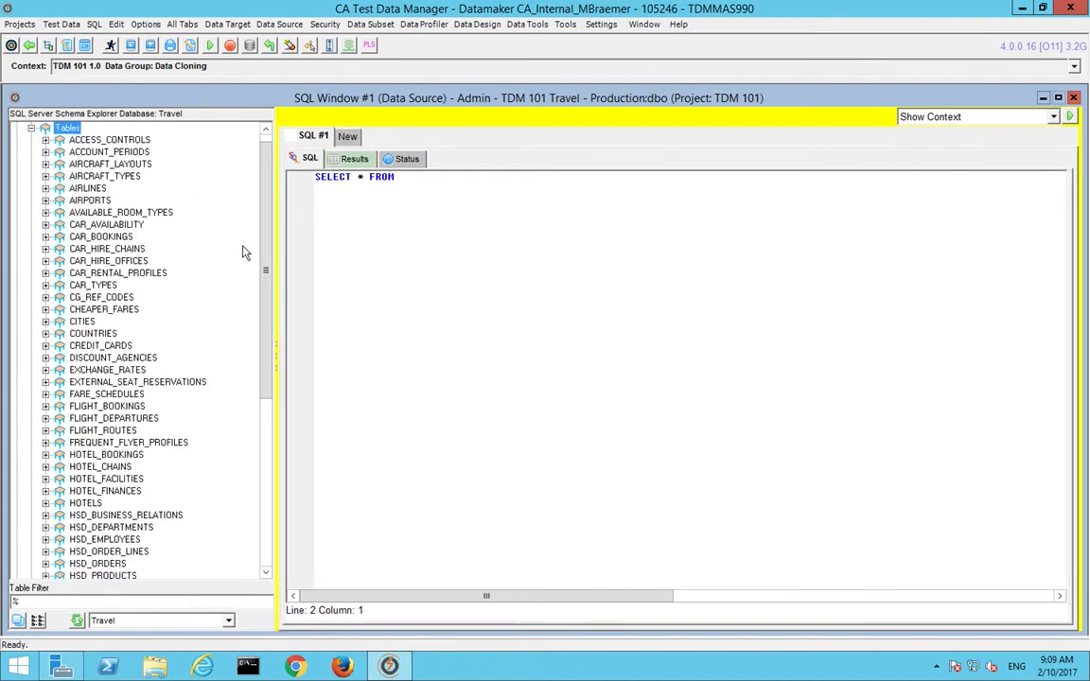
- Show the separate table list beside the schema tree and widen both areas so the table names are readable
{"action": "left_click", "coordinate": [40, 621]}
{"action": "left_click_drag", "start_coordinate": [275, 364], "coordinate": [454, 364]}
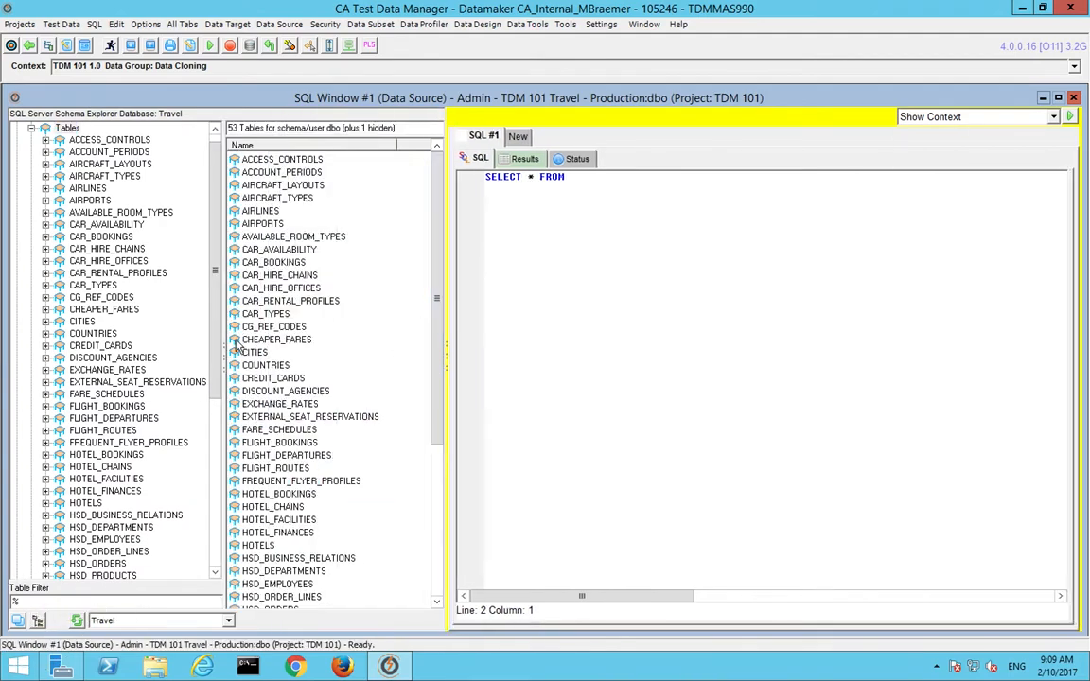
{"action": "left_click_drag", "start_coordinate": [223, 344], "coordinate": [275, 343]}
- Count the rows in all dbo tables, tag the tables by size, and widen the list to show the row counts
{"action": "right_click", "coordinate": [66, 129]}
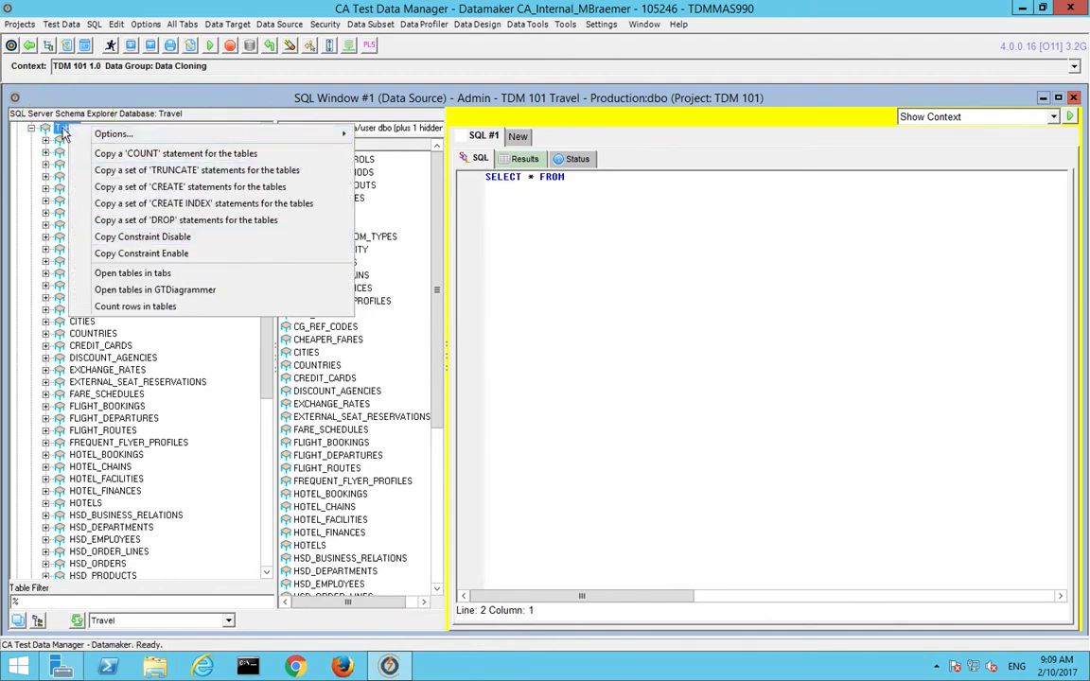
{"action": "left_click", "coordinate": [134, 306]}
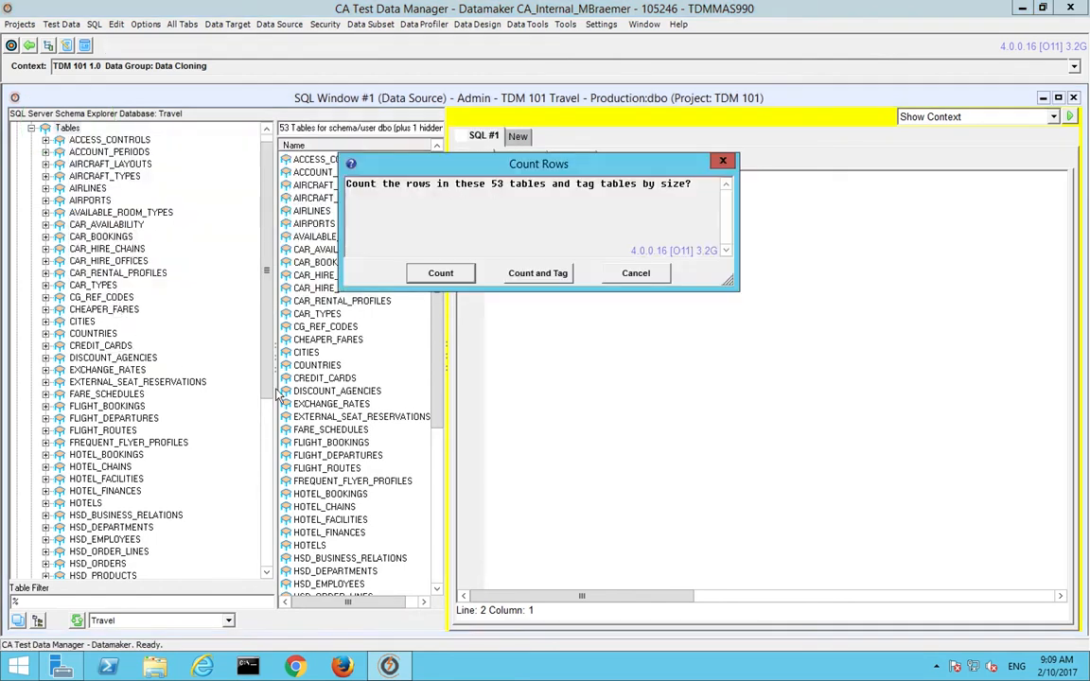
{"action": "left_click", "coordinate": [537, 273]}
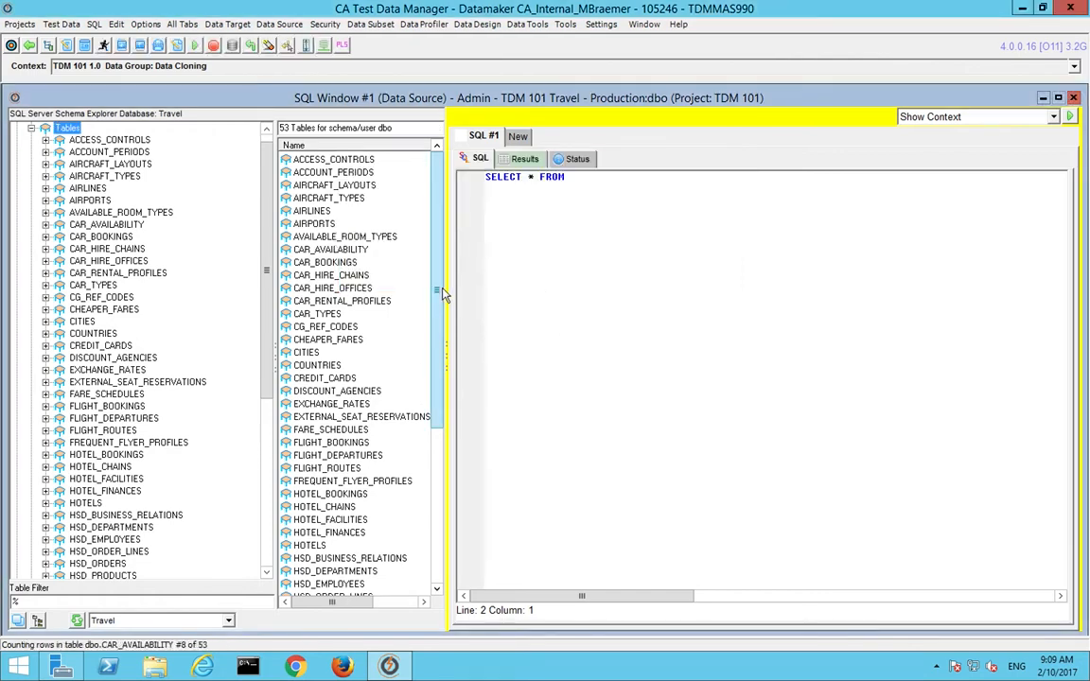
{"action": "left_click_drag", "start_coordinate": [443, 294], "coordinate": [557, 297]}
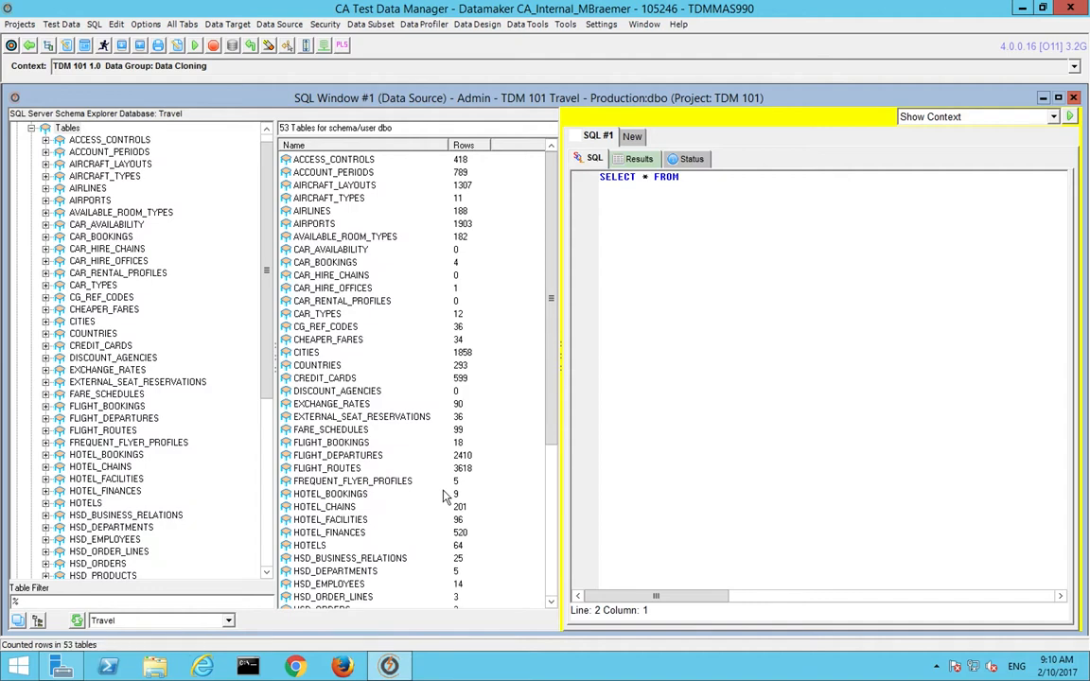
- Sort the dbo tables by descending row count, review the full list down to the empty tables, and close the SQL window
{"action": "left_click", "coordinate": [462, 145]}
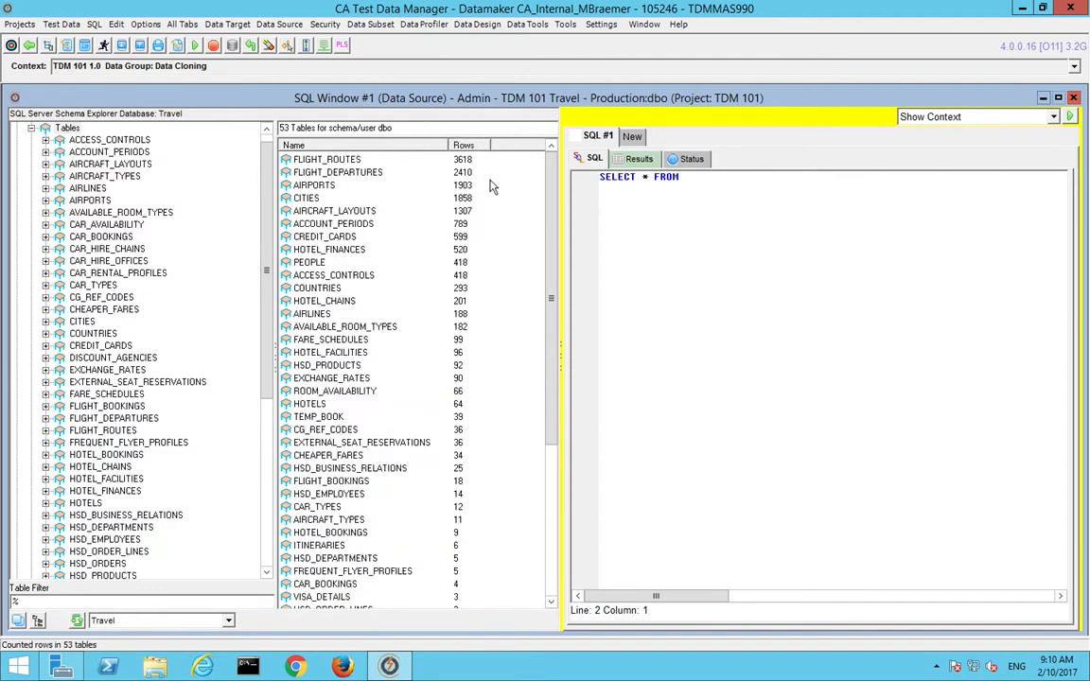
{"action": "left_click_drag", "start_coordinate": [555, 281], "coordinate": [555, 227]}
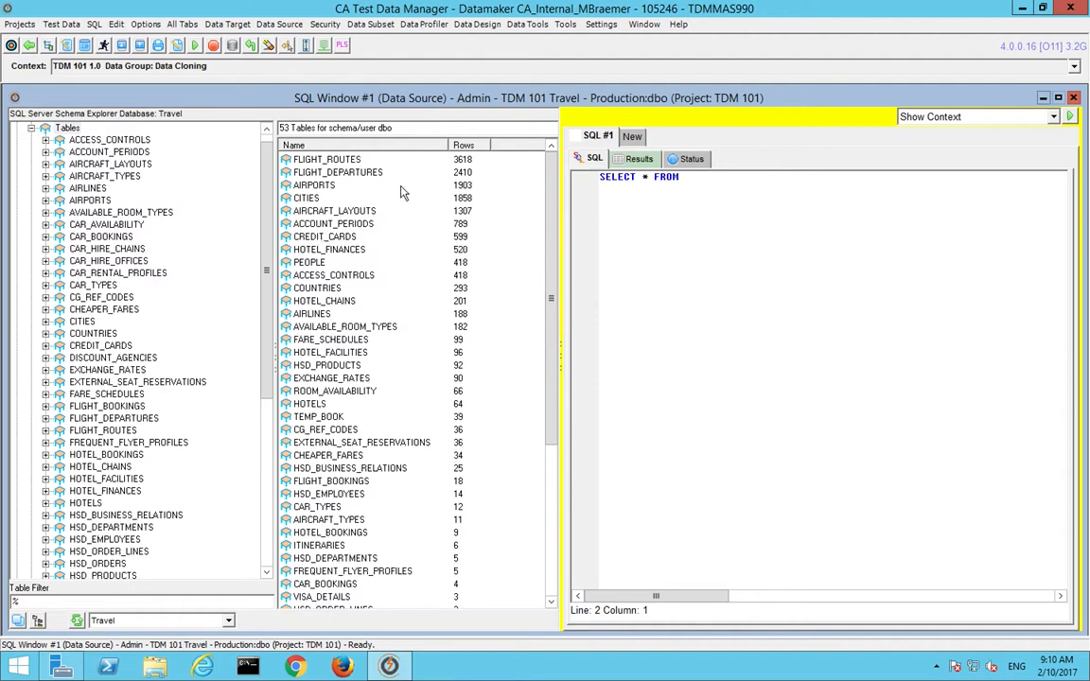
{"action": "left_click_drag", "start_coordinate": [551, 311], "coordinate": [550, 463]}
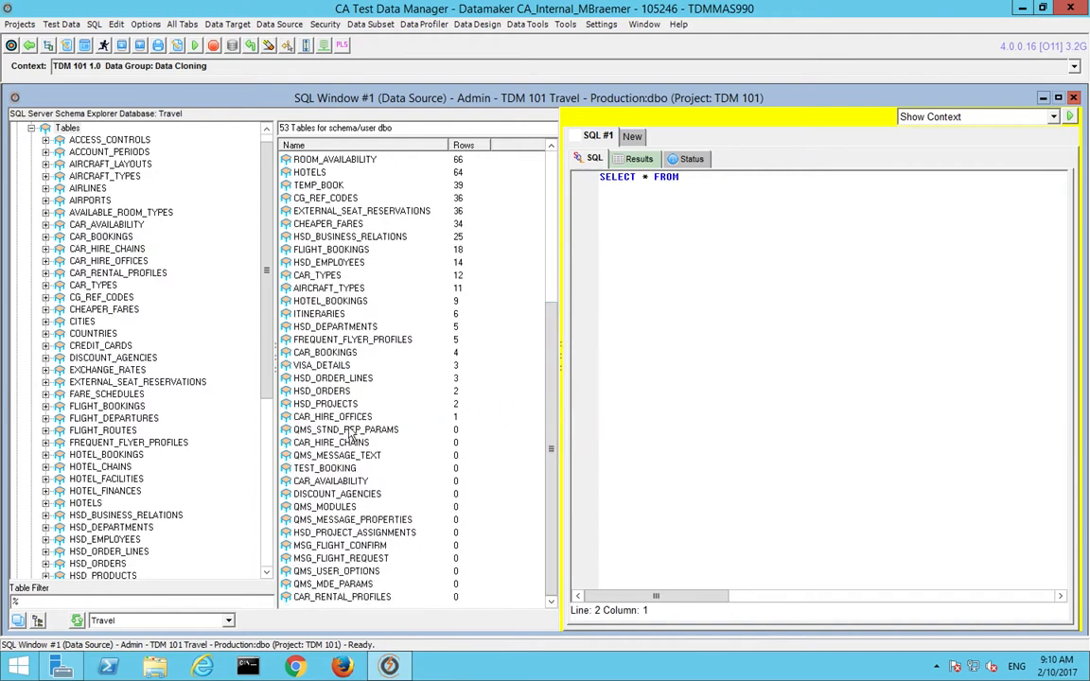
{"action": "left_click_drag", "start_coordinate": [553, 316], "coordinate": [586, 66]}
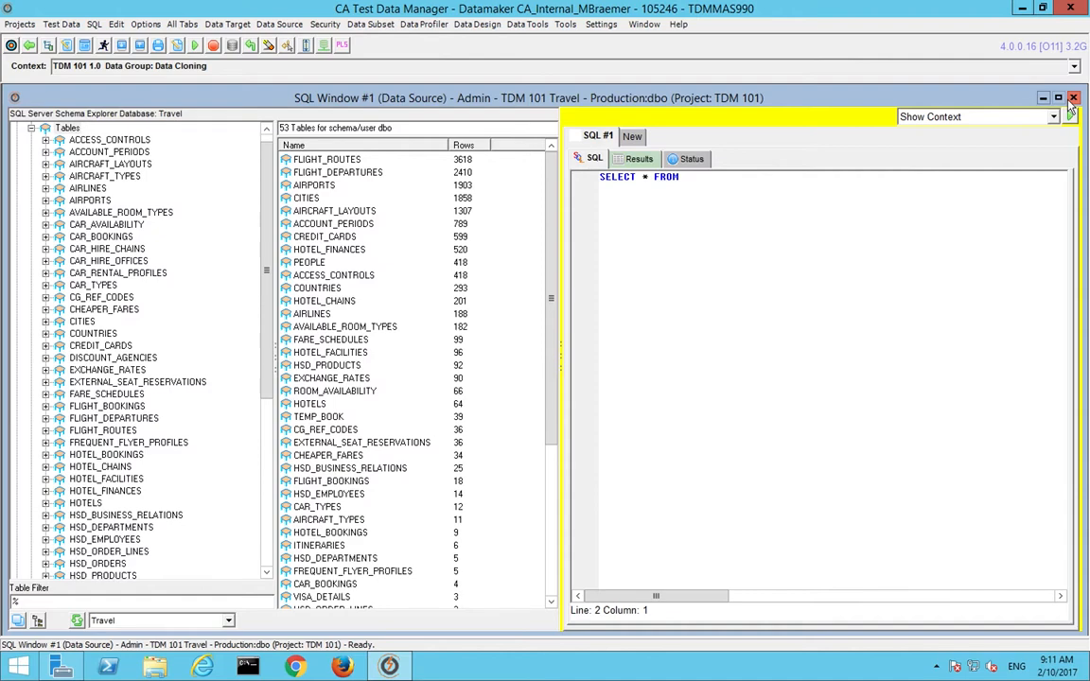
{"action": "left_click", "coordinate": [1073, 97]}
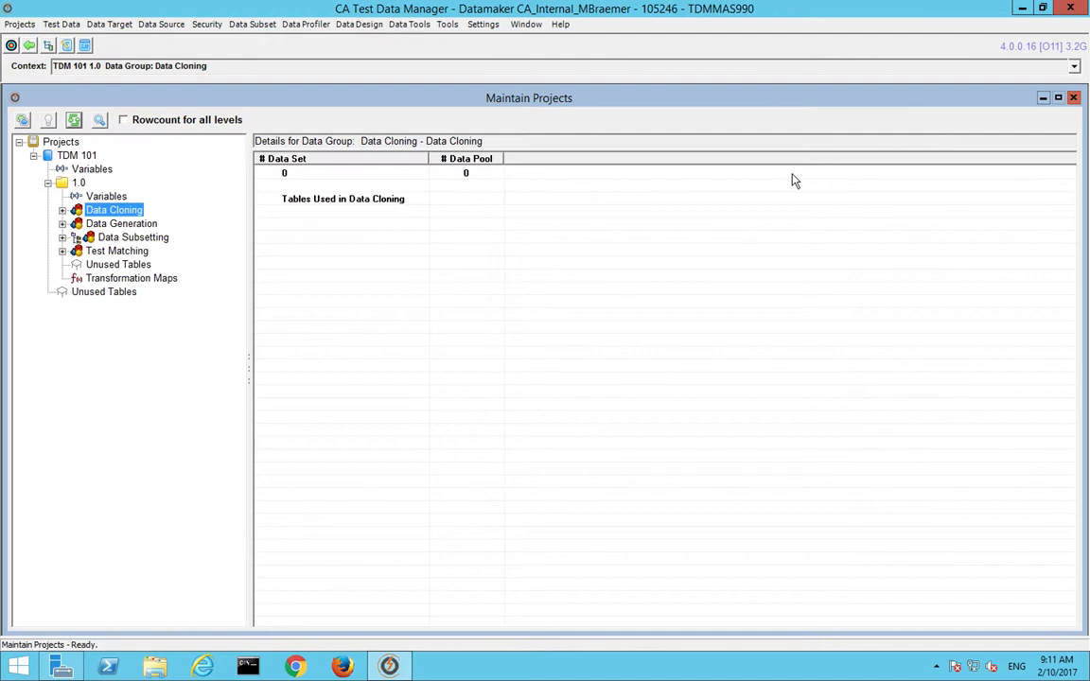
- Open a new SQL window on the data source and show all dbo tables as a diagram in GTDiagrammer
{"action": "left_click", "coordinate": [15, 25]}
{"action": "left_click", "coordinate": [159, 24]}
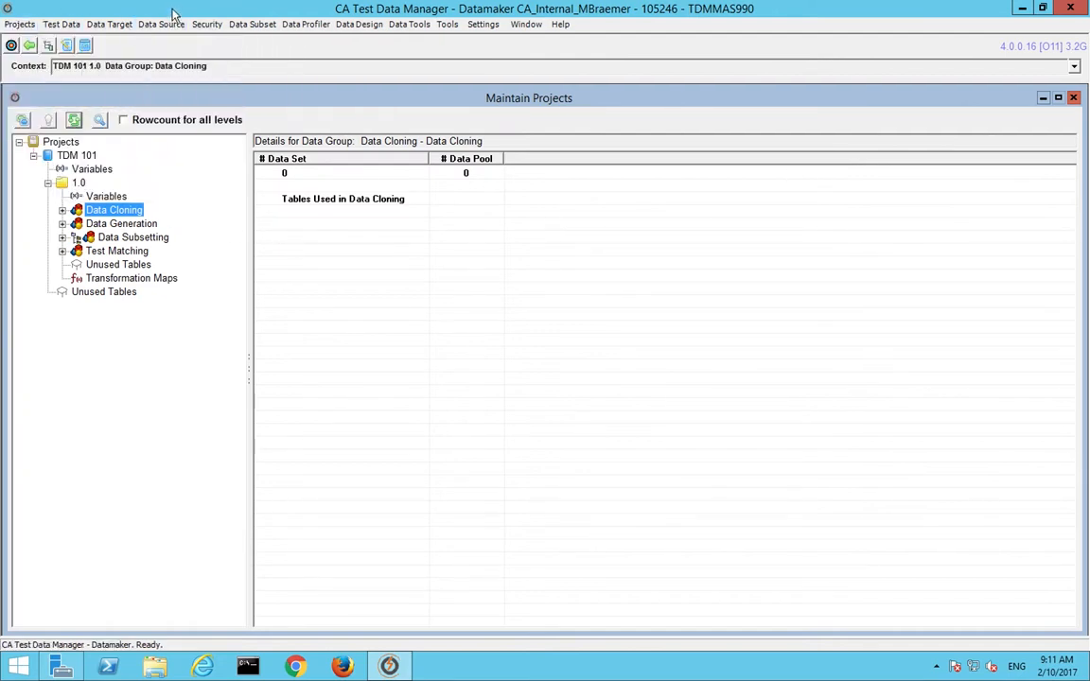
{"action": "left_click", "coordinate": [28, 47]}
{"action": "double_click", "coordinate": [69, 140]}
{"action": "right_click", "coordinate": [67, 129]}
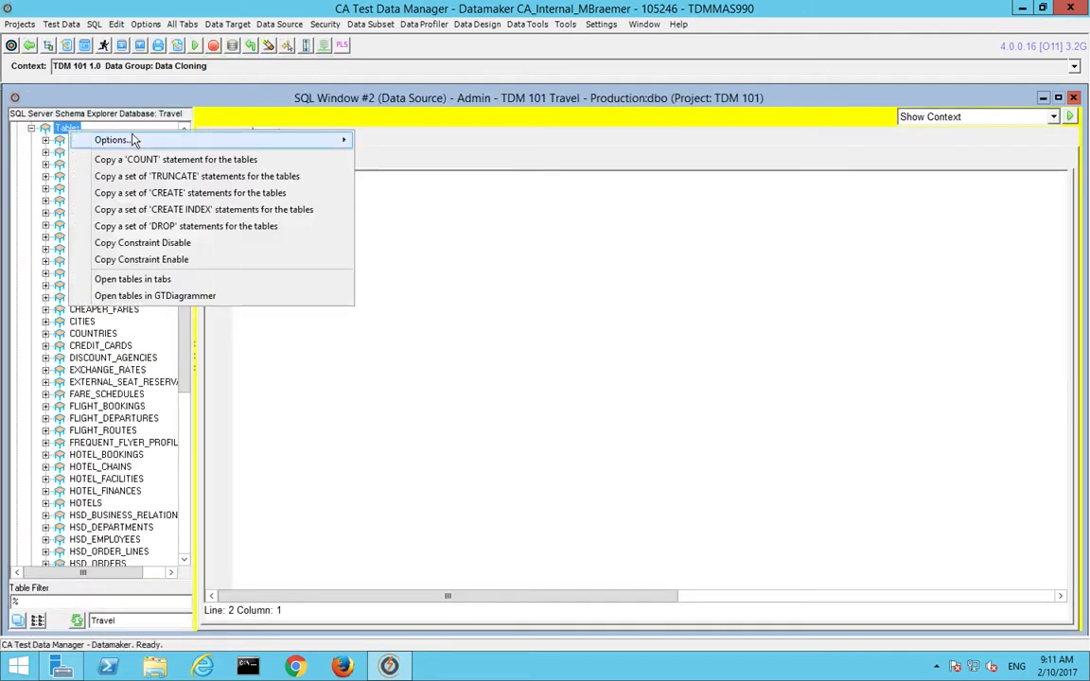
{"action": "left_click", "coordinate": [223, 296]}
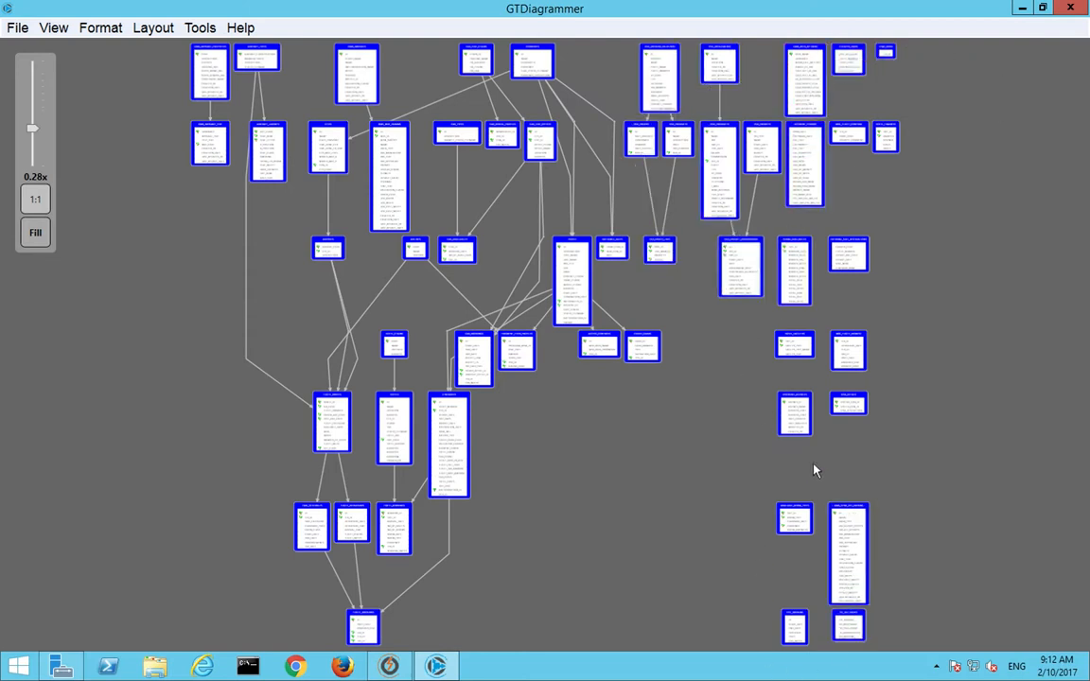
- Examine the table relationships in the diagram, exit GTDiagrammer without saving, and close the SQL window
{"action": "mouse_move", "coordinate": [848, 262]}
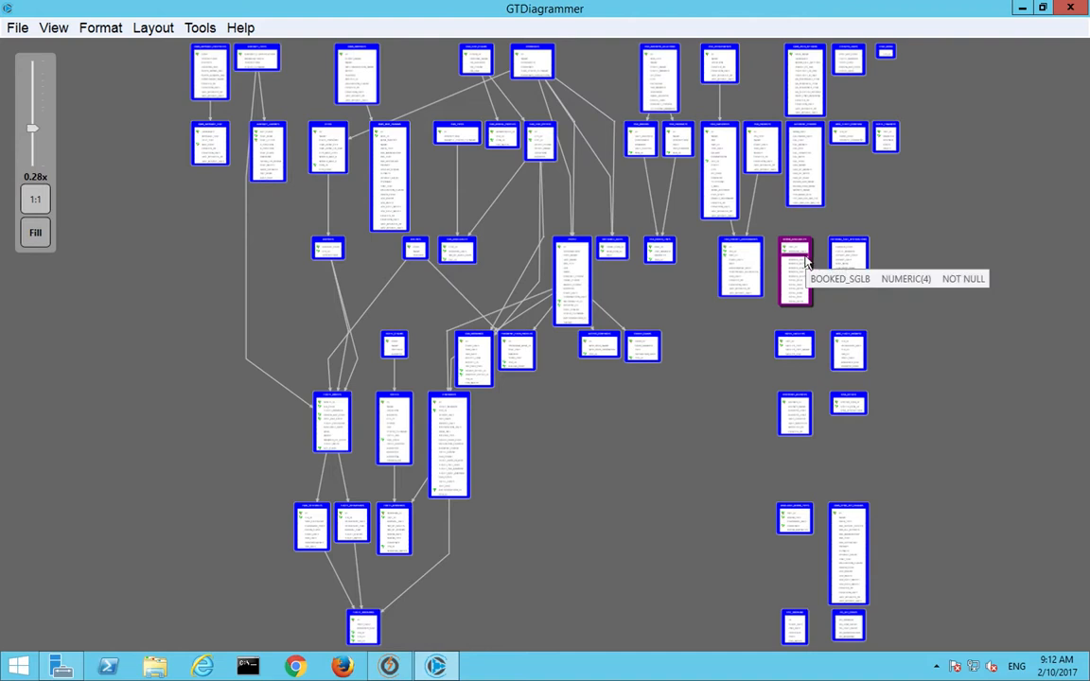
{"action": "mouse_move", "coordinate": [1081, 7]}
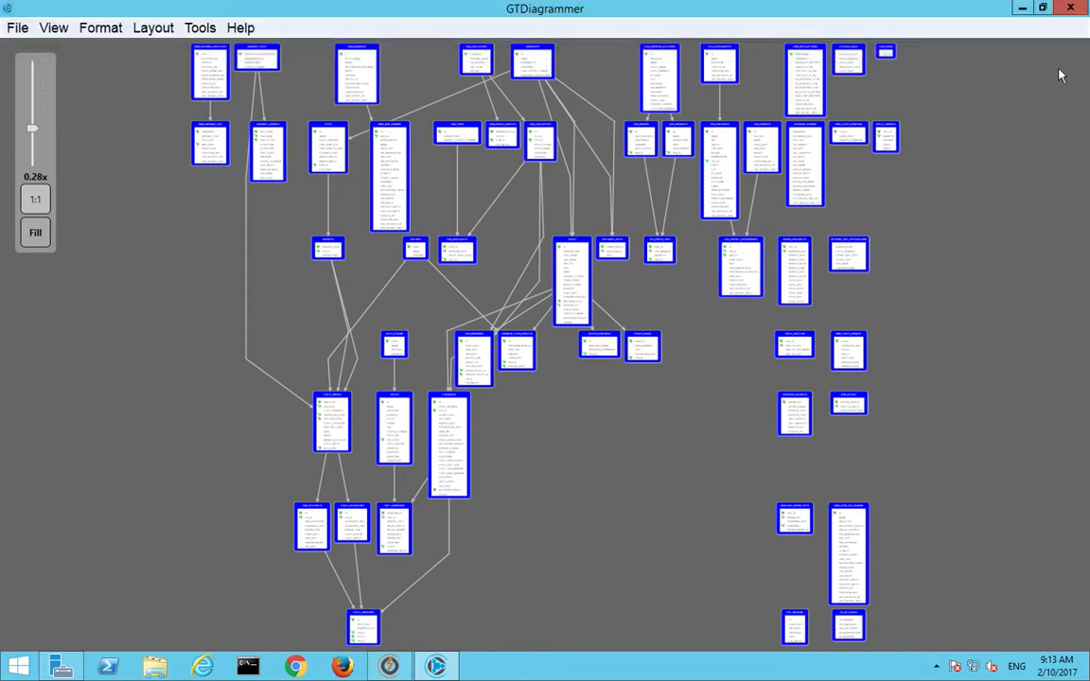
{"action": "left_click", "coordinate": [1070, 8]}
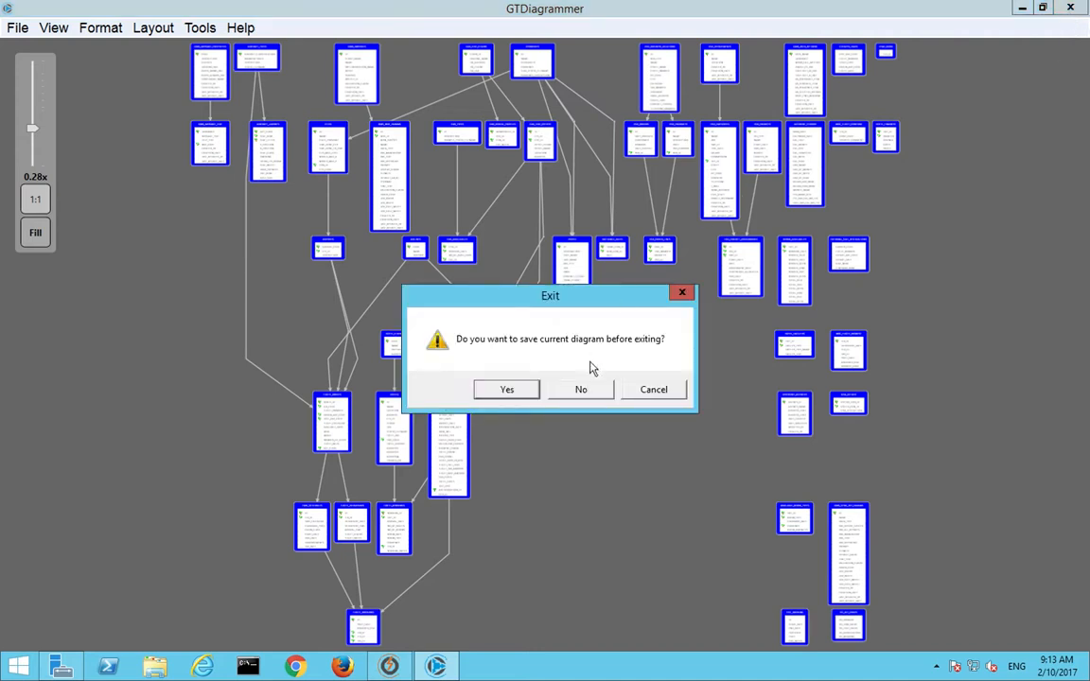
{"action": "left_click", "coordinate": [636, 391]}
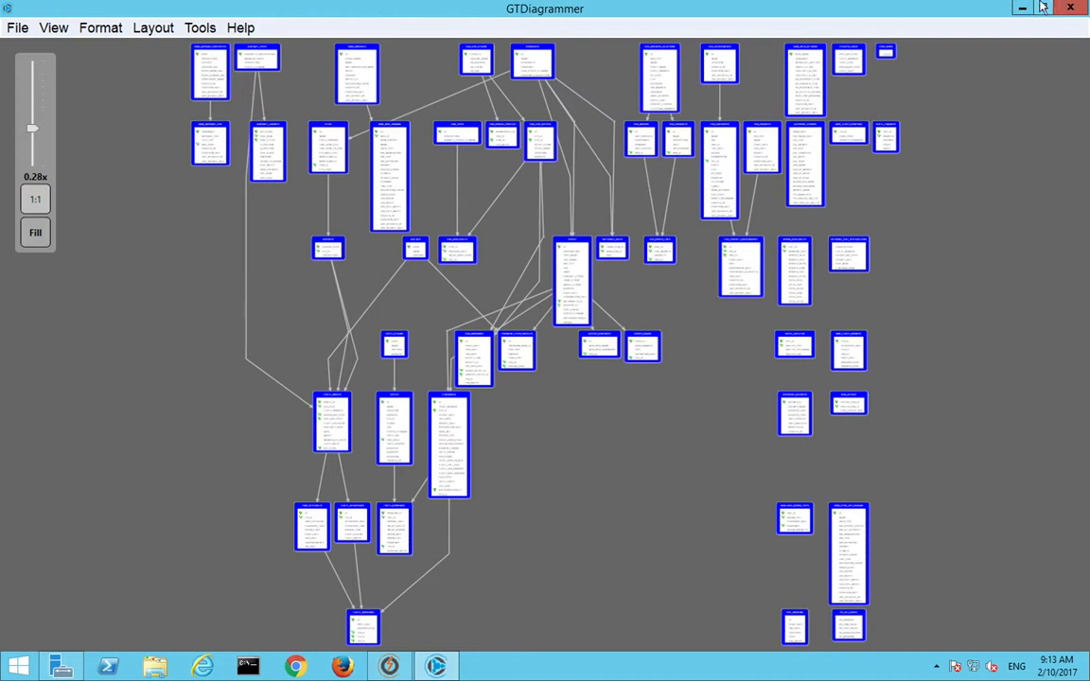
{"action": "left_click", "coordinate": [1070, 8]}
{"action": "left_click", "coordinate": [581, 389]}
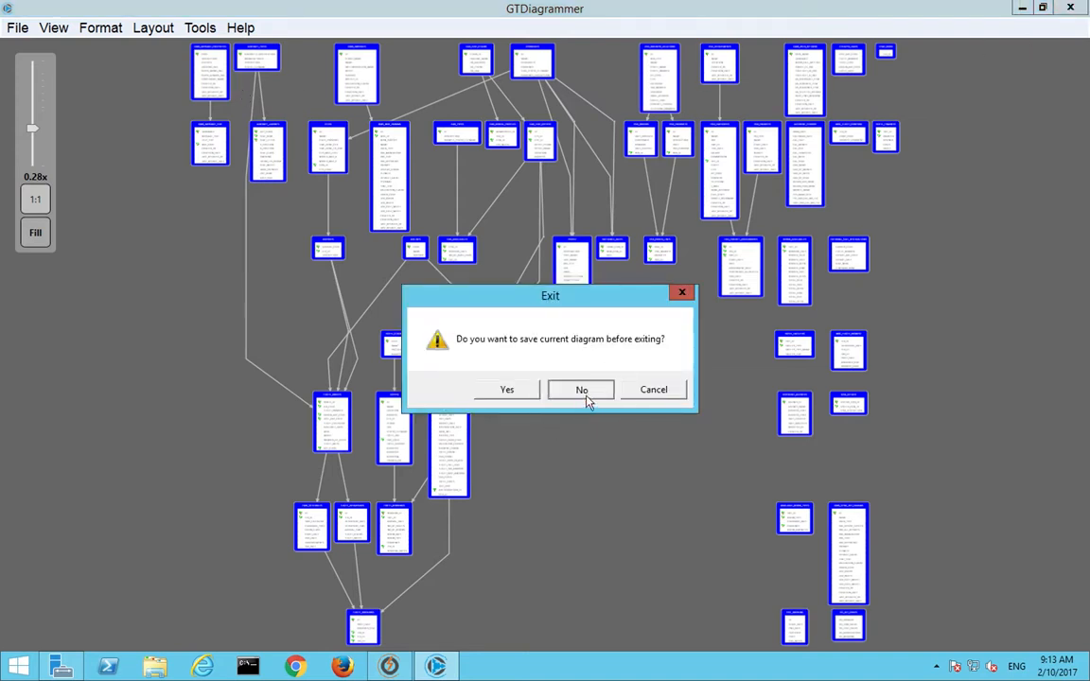
{"action": "left_click", "coordinate": [1073, 98]}
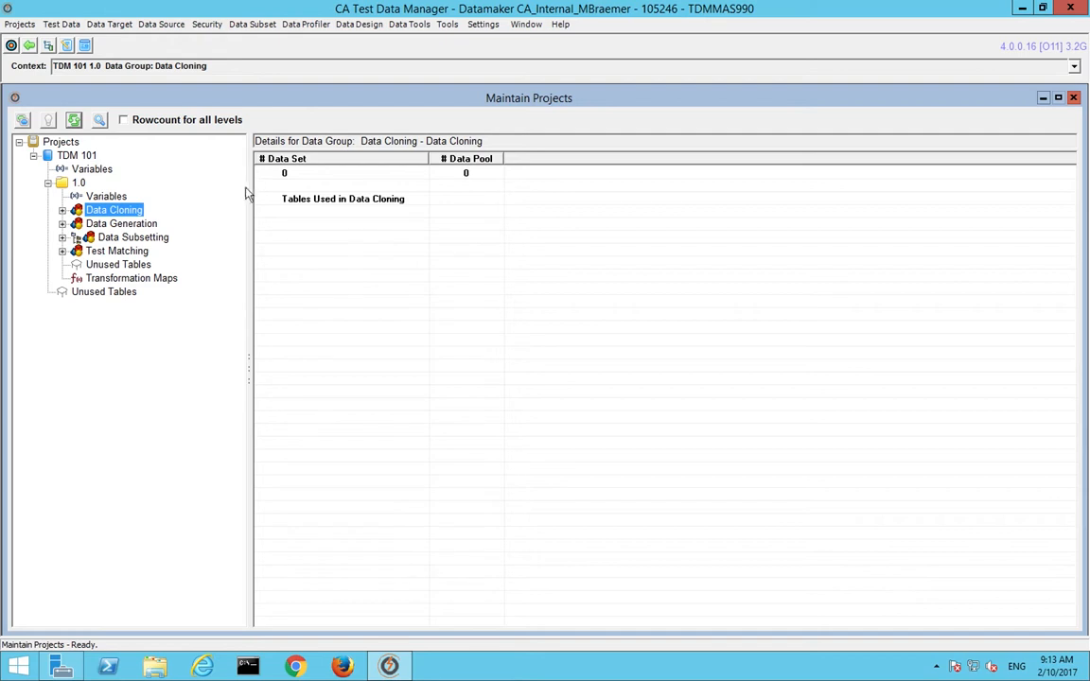
- Open table registration for project TDM 101 version 1.0 and set it to Register Tables from Data Target
{"action": "left_click", "coordinate": [17, 24]}
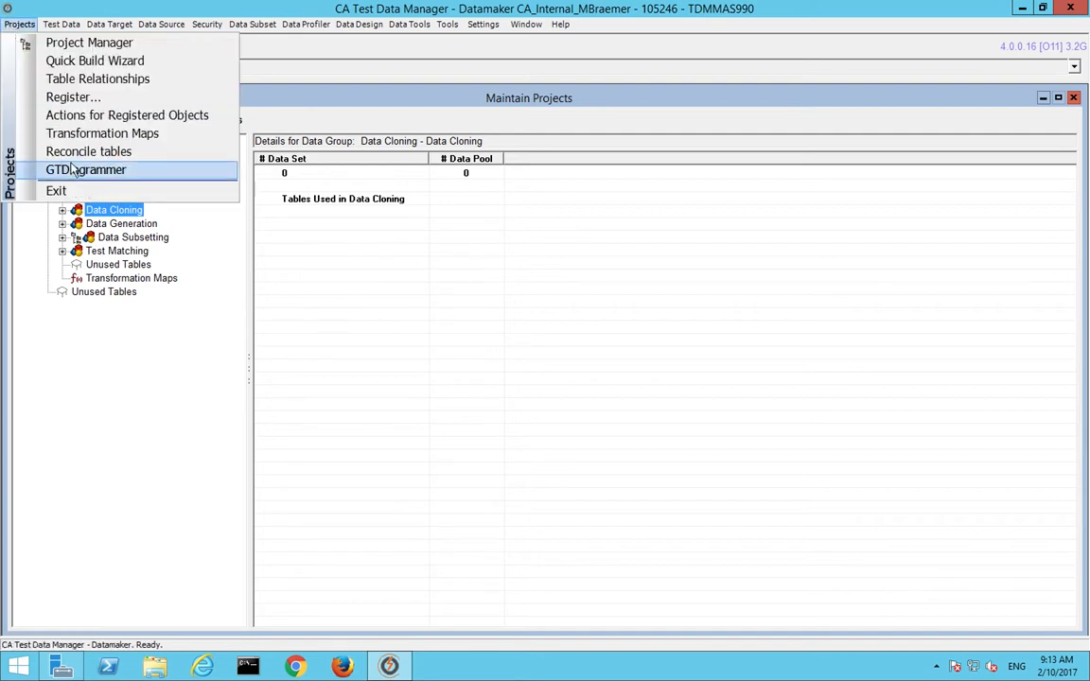
{"action": "left_click", "coordinate": [69, 98]}
{"action": "left_click", "coordinate": [100, 117]}
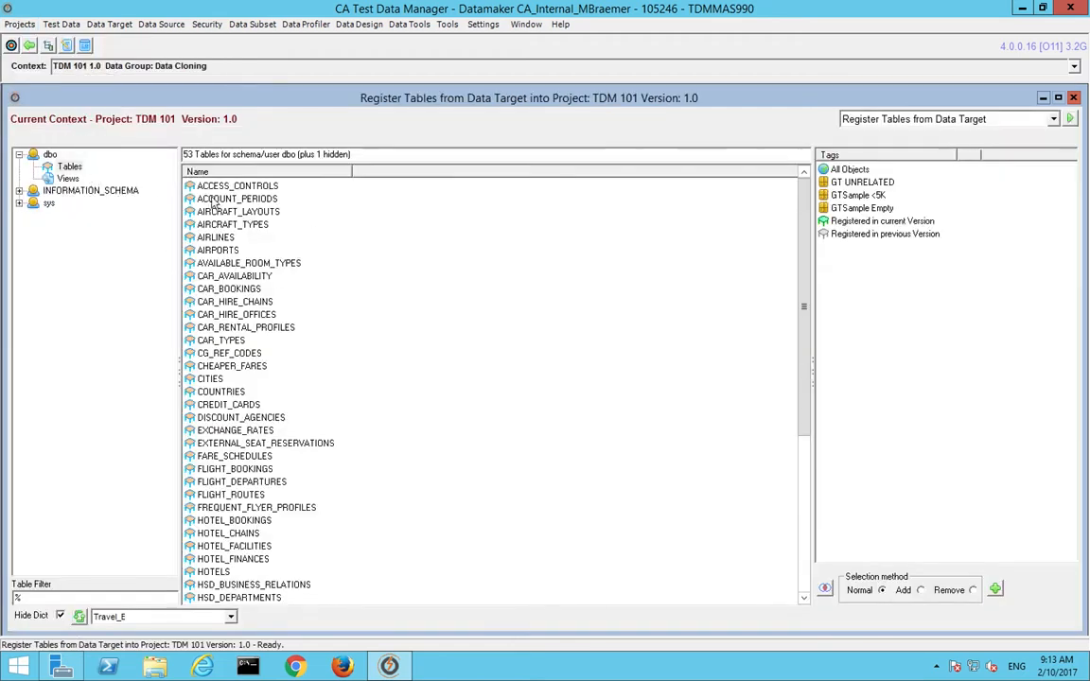
{"action": "left_click", "coordinate": [1052, 119]}
{"action": "left_click", "coordinate": [942, 161]}
{"action": "left_click", "coordinate": [990, 123]}
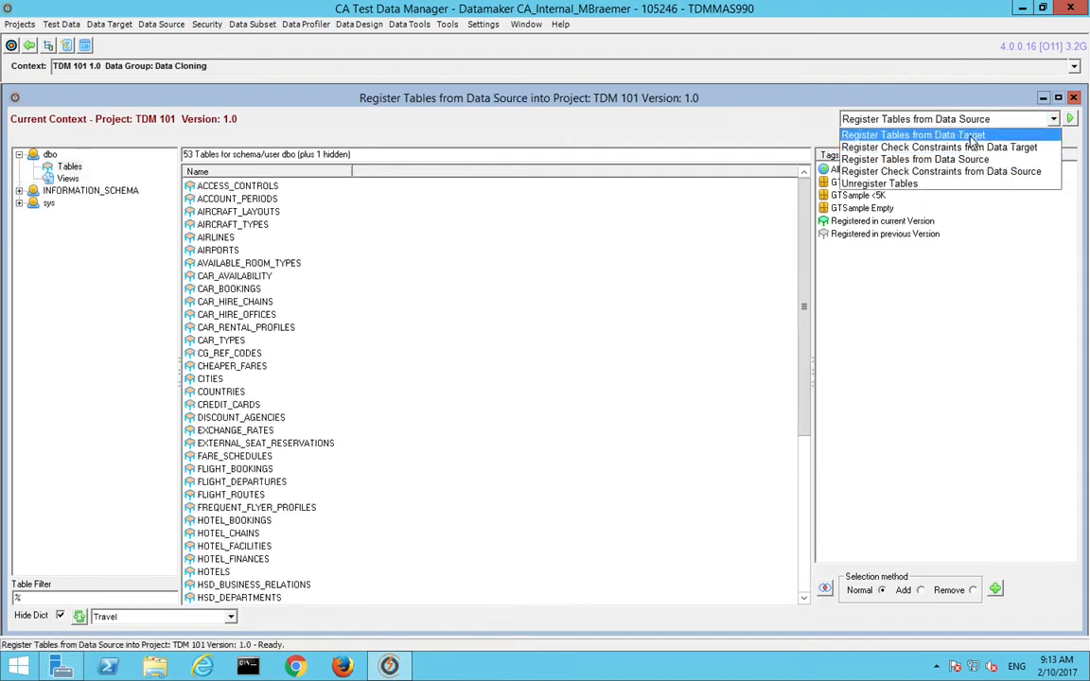
{"action": "left_click", "coordinate": [972, 137]}
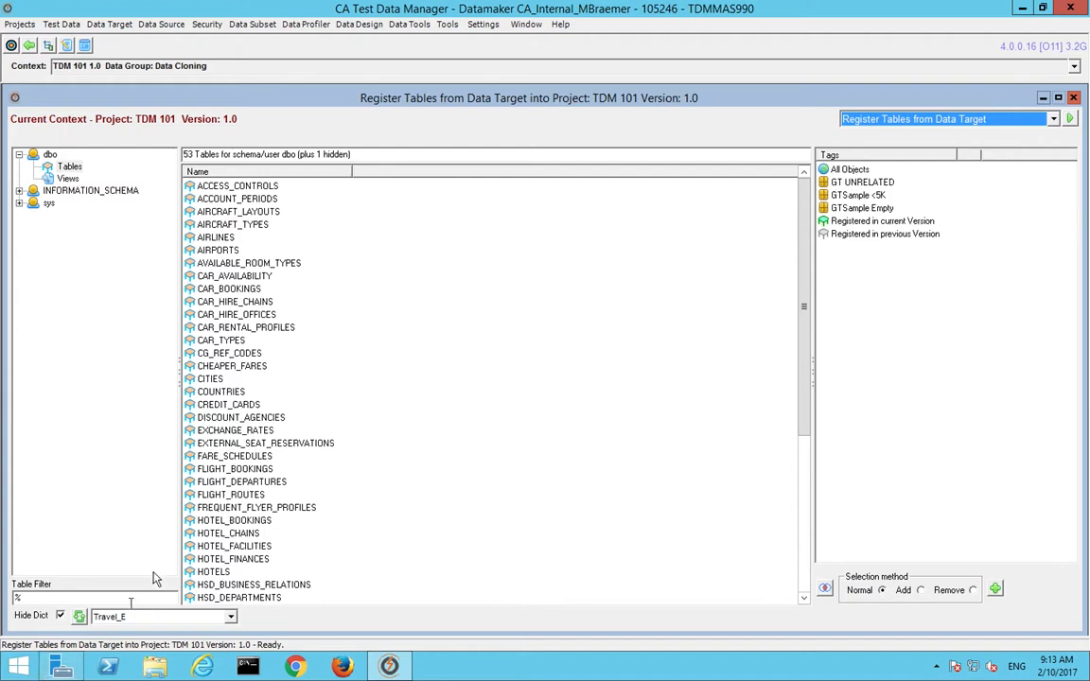
- Register all dbo tables of the data target as new tables in version 1.0 and calculate the table order
{"action": "left_click", "coordinate": [474, 337]}
{"action": "key", "text": "ctrl+a"}
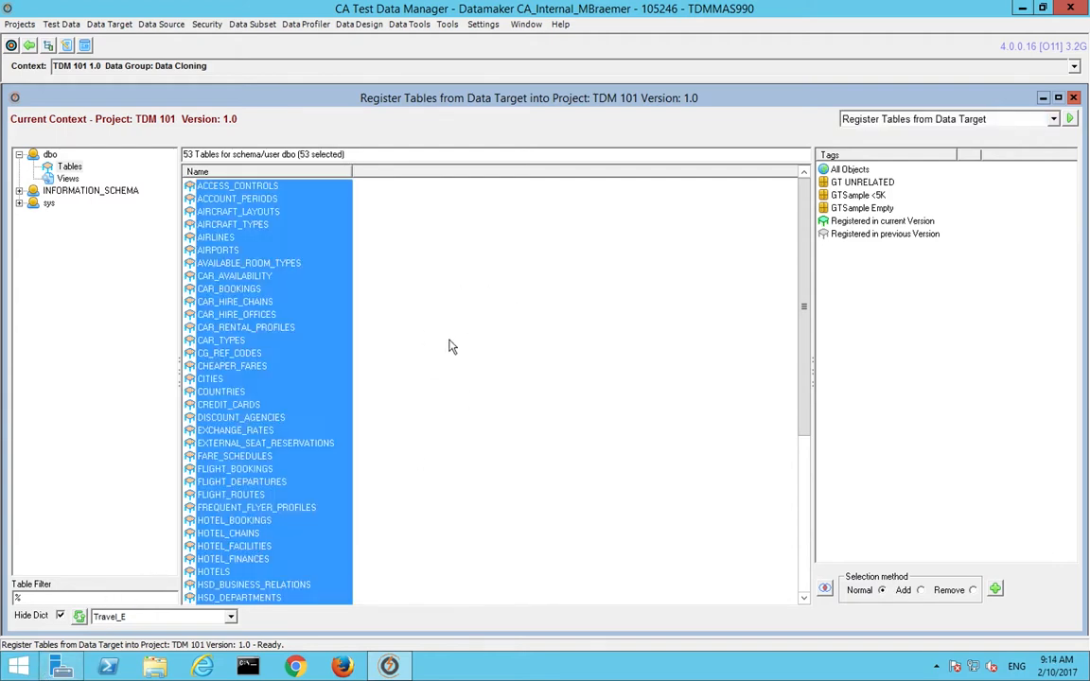
{"action": "left_click", "coordinate": [1070, 119]}
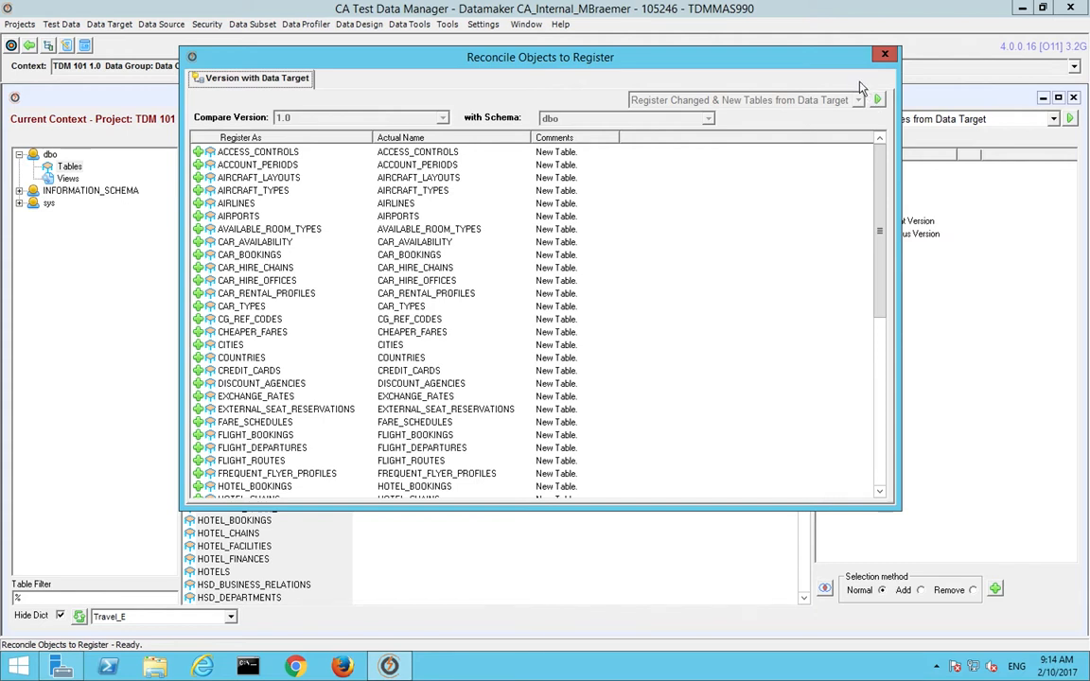
{"action": "left_click", "coordinate": [877, 98]}
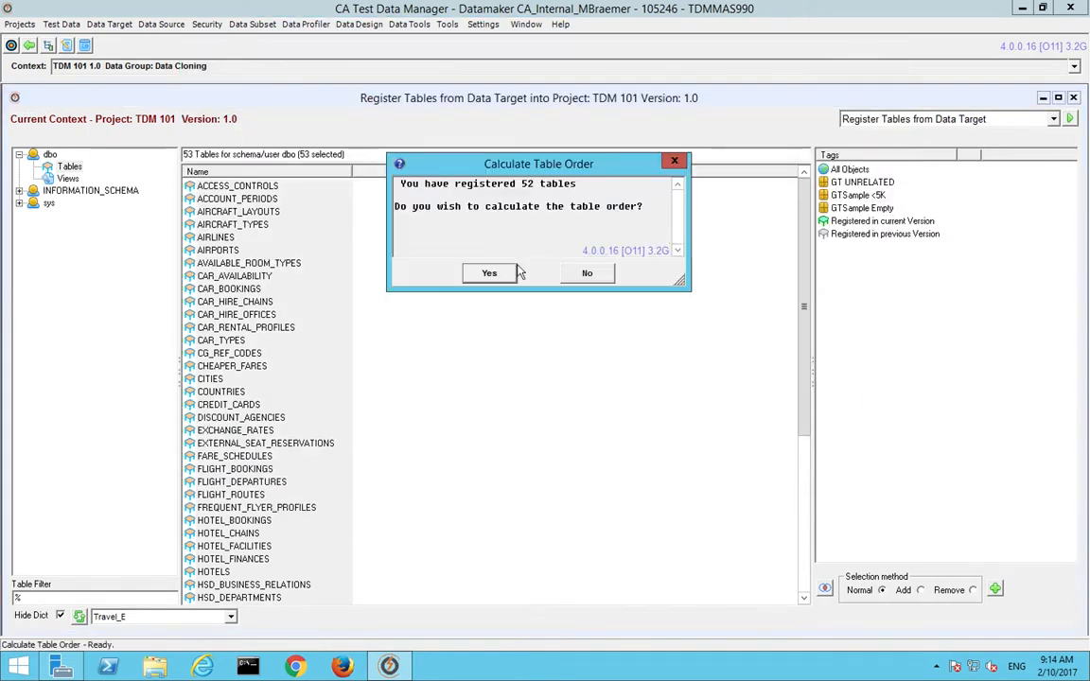
{"action": "left_click", "coordinate": [510, 273]}
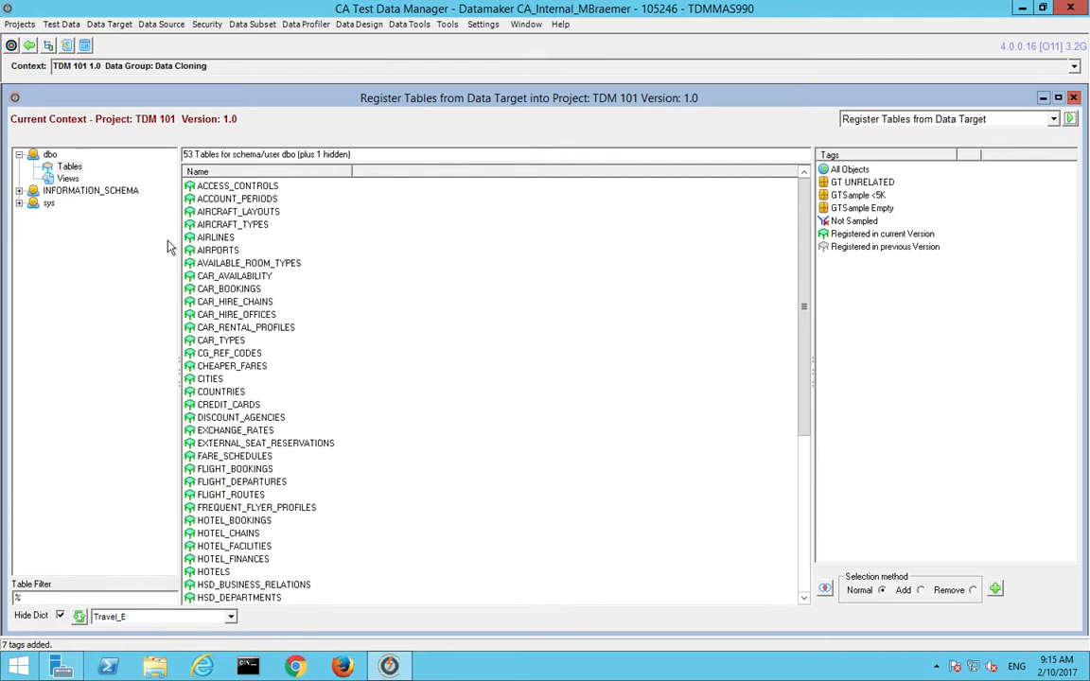
- Check which registered tables carry the GT UNRELATED, GTSample <5K and GTSample Empty tags
{"action": "left_click", "coordinate": [865, 183]}
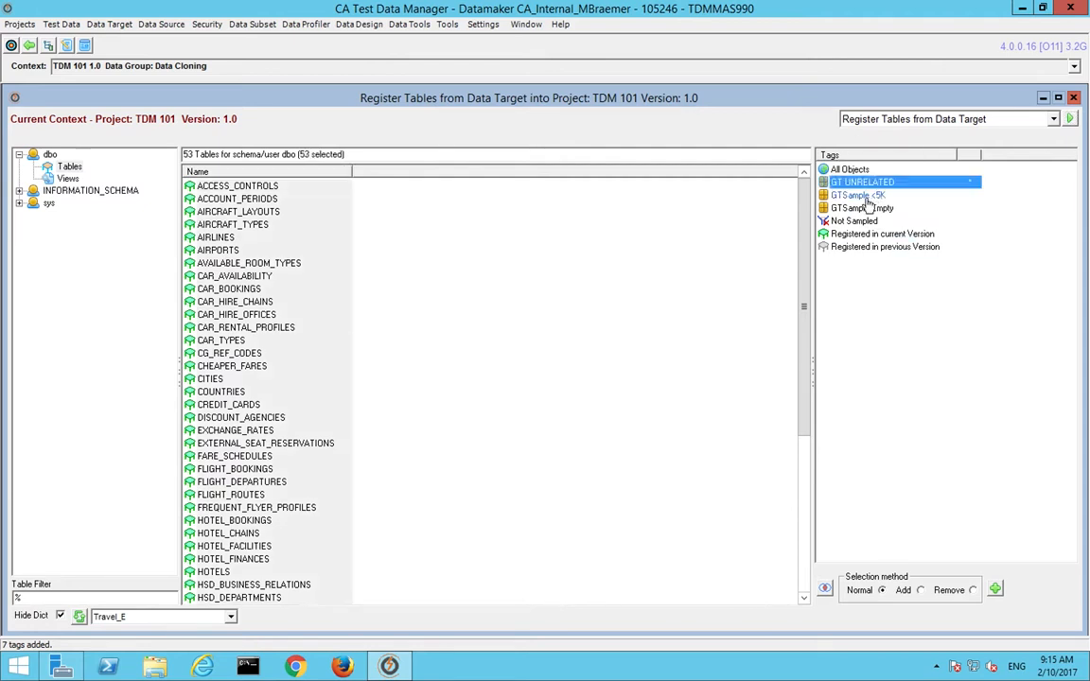
{"action": "left_click", "coordinate": [861, 194]}
{"action": "left_click", "coordinate": [861, 208]}
{"action": "left_click", "coordinate": [863, 195]}
{"action": "left_click", "coordinate": [861, 183]}
{"action": "left_click", "coordinate": [861, 194]}
{"action": "left_click", "coordinate": [861, 208]}
{"action": "left_click", "coordinate": [859, 194]}
{"action": "left_click", "coordinate": [860, 183]}
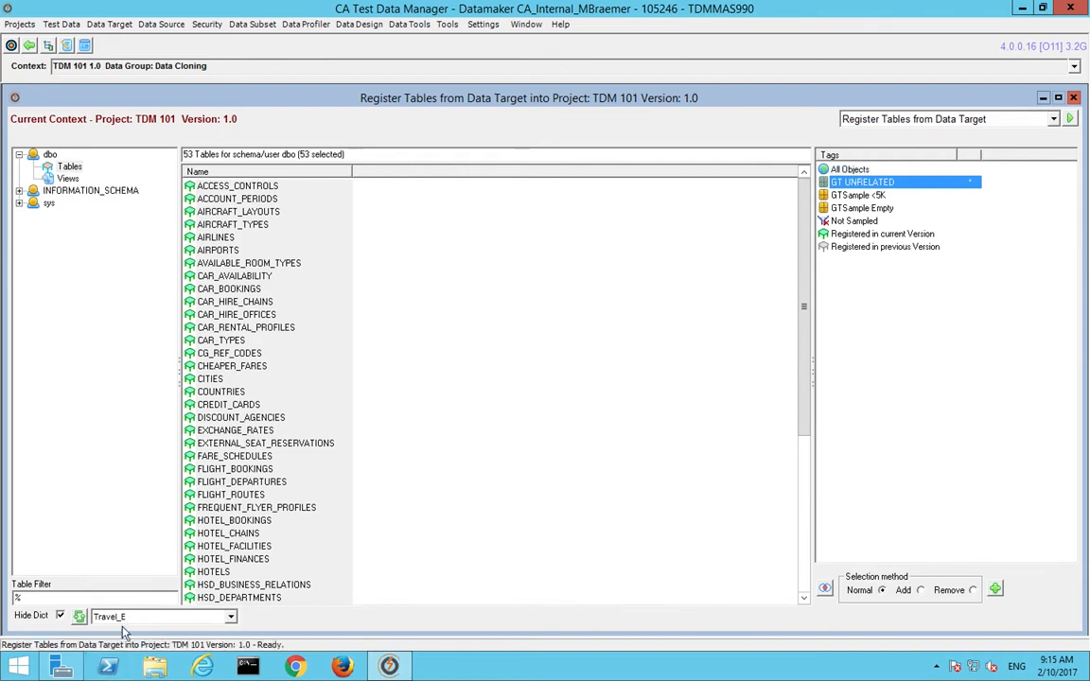
- Register the changed and new dbo tables from the data source in version 1.0 and recalculate the table order
{"action": "left_click", "coordinate": [1053, 119]}
{"action": "left_click", "coordinate": [908, 160]}
{"action": "left_click_drag", "start_coordinate": [803, 268], "coordinate": [802, 173]}
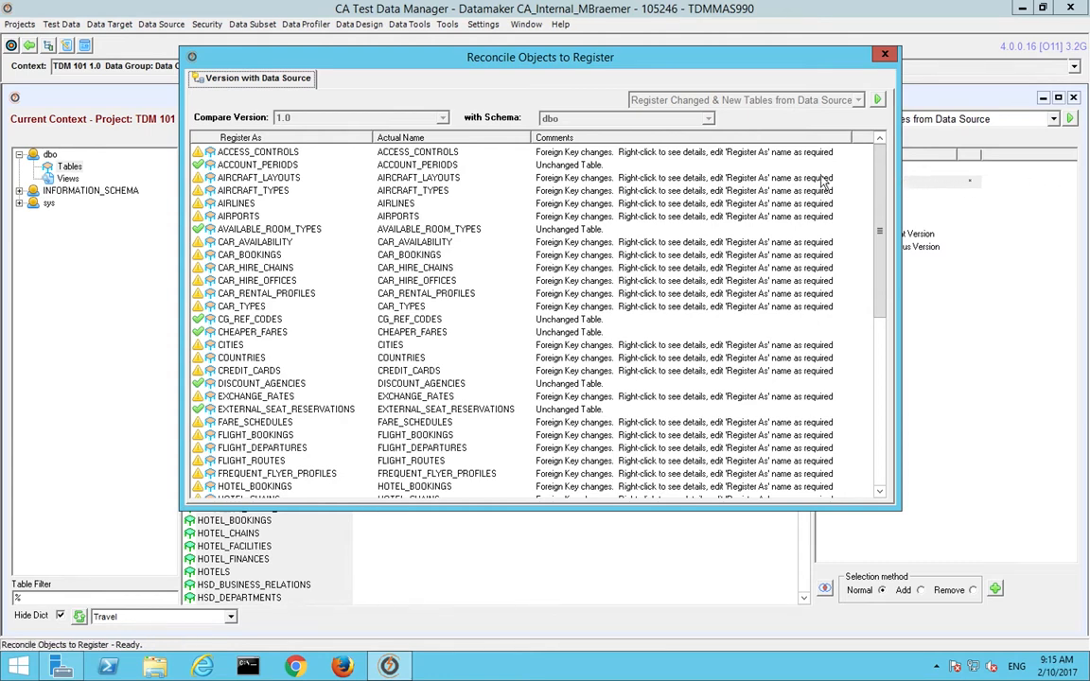
{"action": "left_click", "coordinate": [877, 101]}
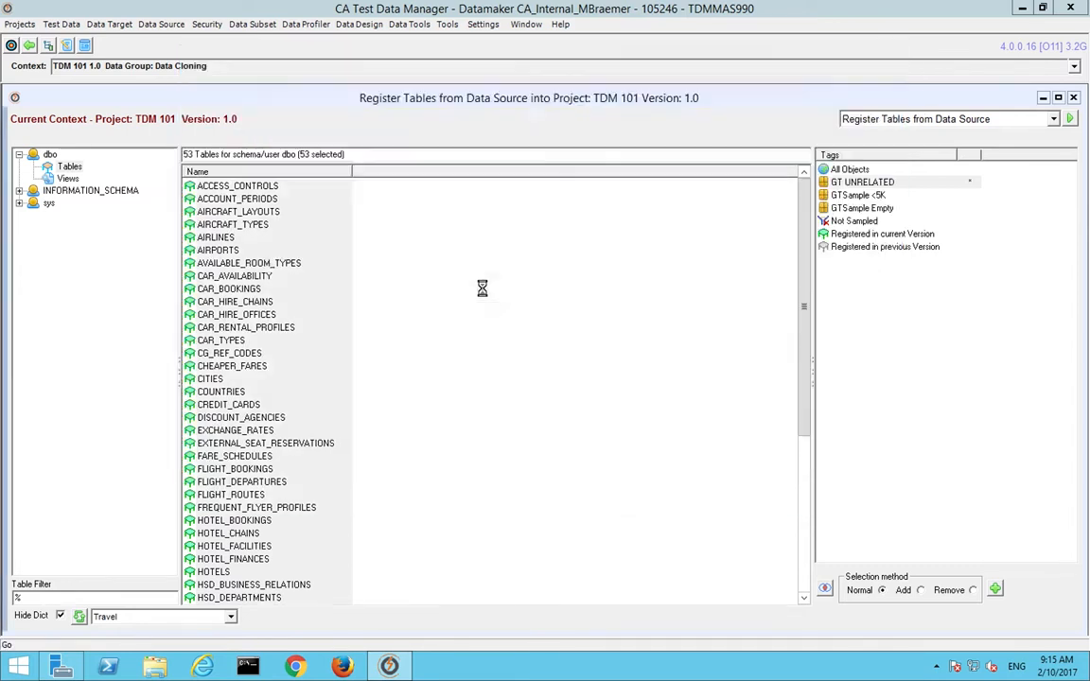
{"action": "left_click", "coordinate": [488, 273]}
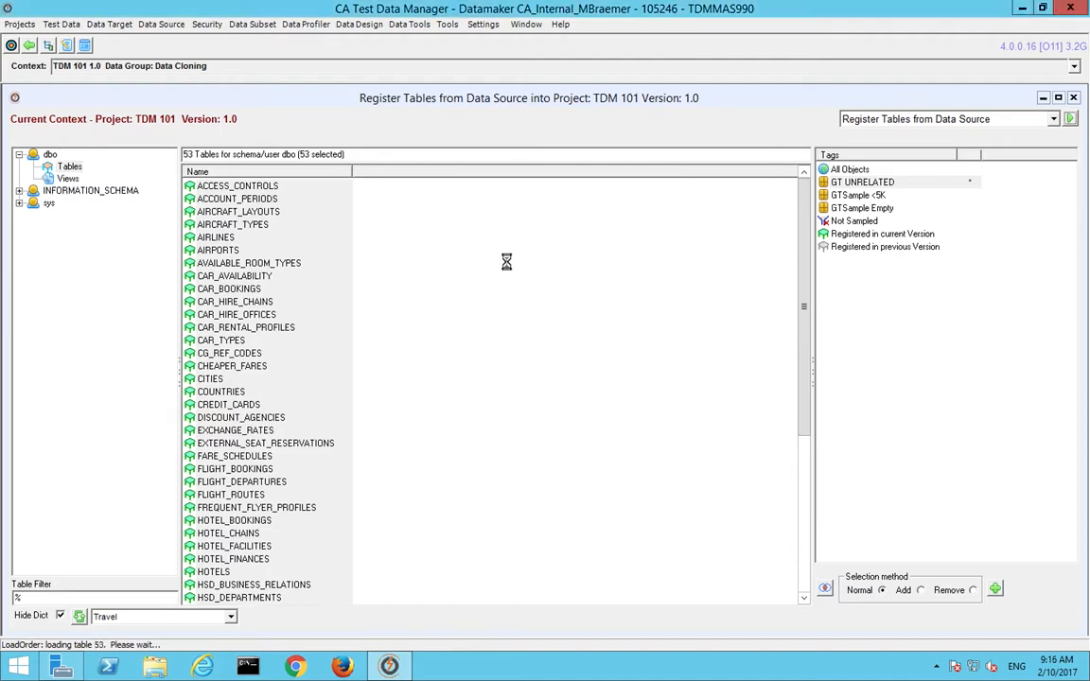
{"action": "left_click", "coordinate": [632, 273]}
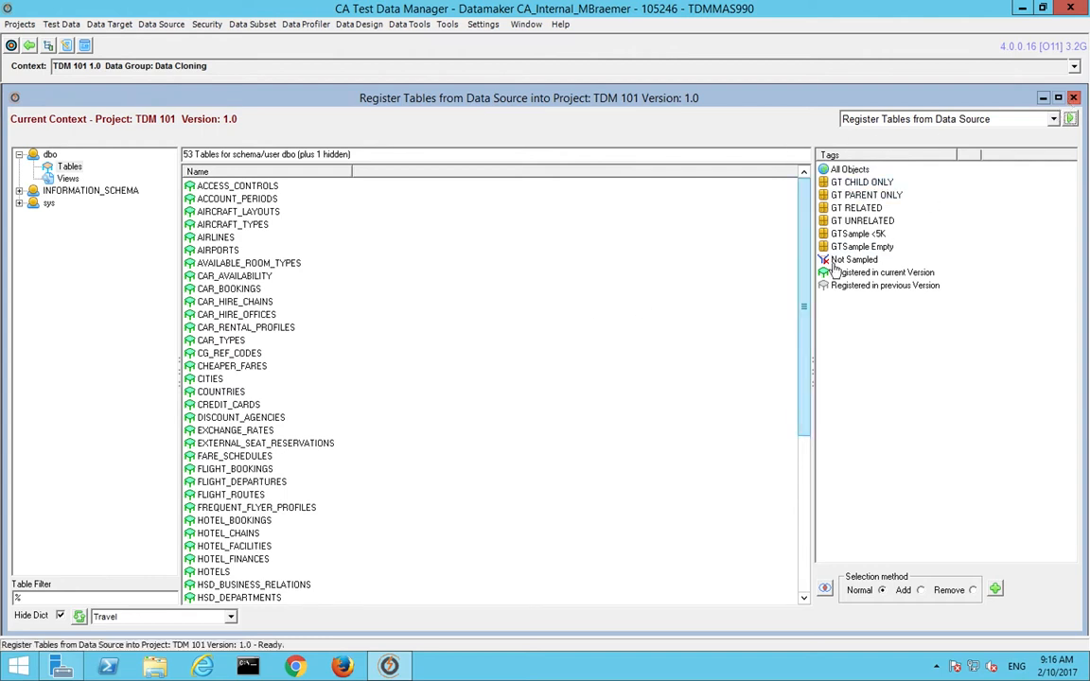
- Check which tables fall under the relationship tags and the GTSample <5K and GTSample Empty tags, and leave table registration
{"action": "left_click", "coordinate": [856, 207]}
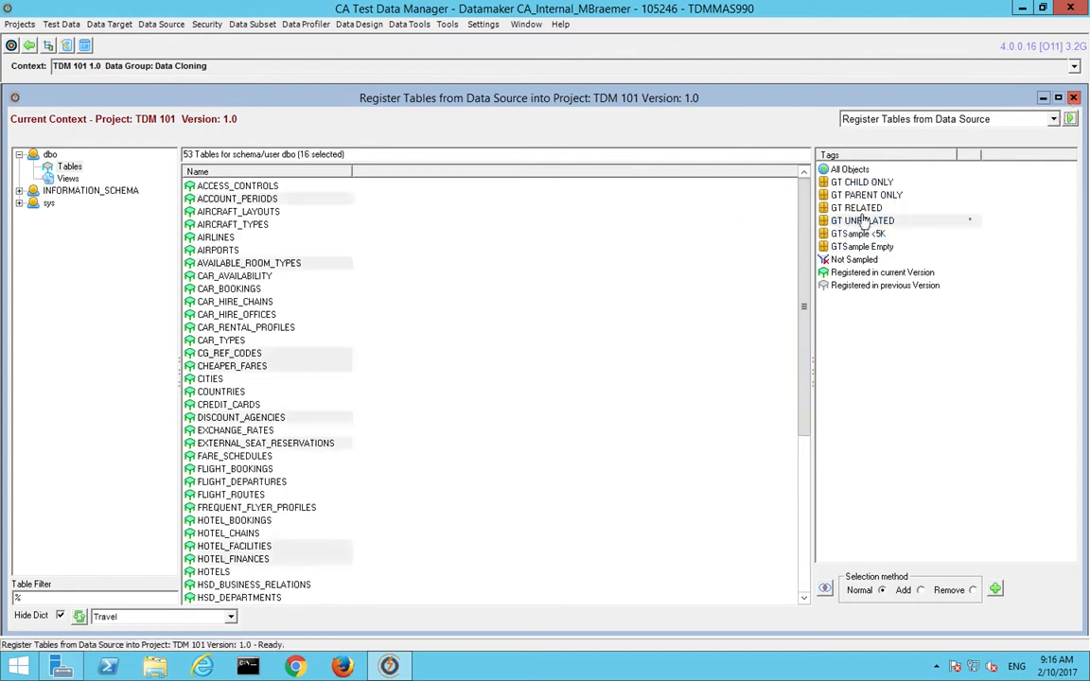
{"action": "left_click", "coordinate": [859, 195]}
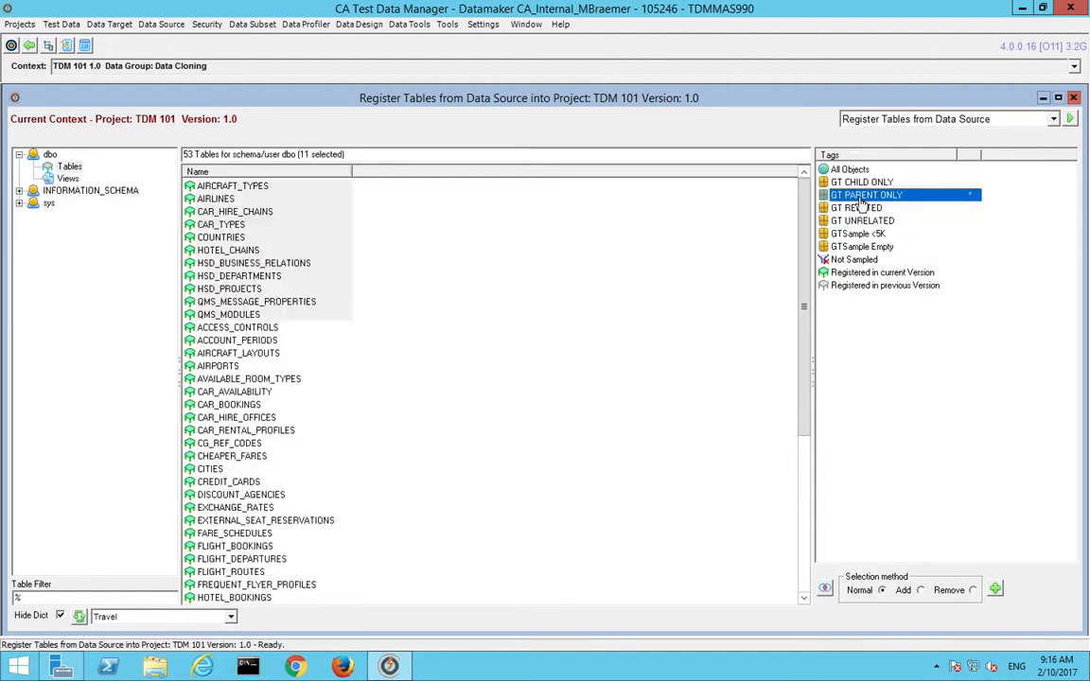
{"action": "left_click", "coordinate": [857, 182]}
{"action": "left_click", "coordinate": [851, 234]}
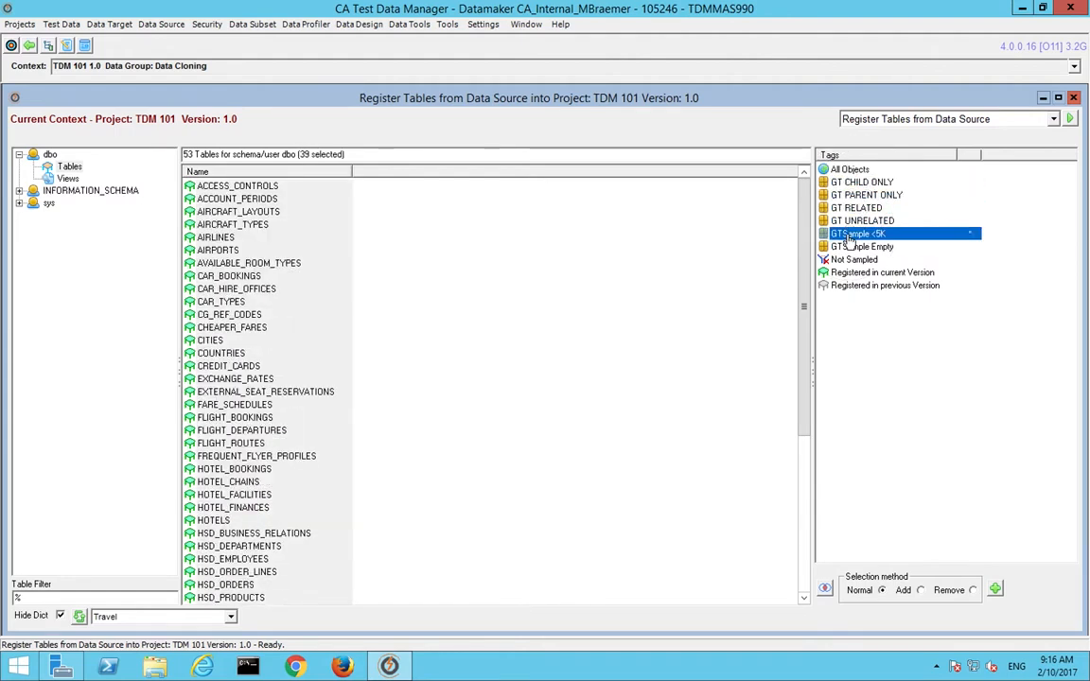
{"action": "left_click", "coordinate": [854, 246]}
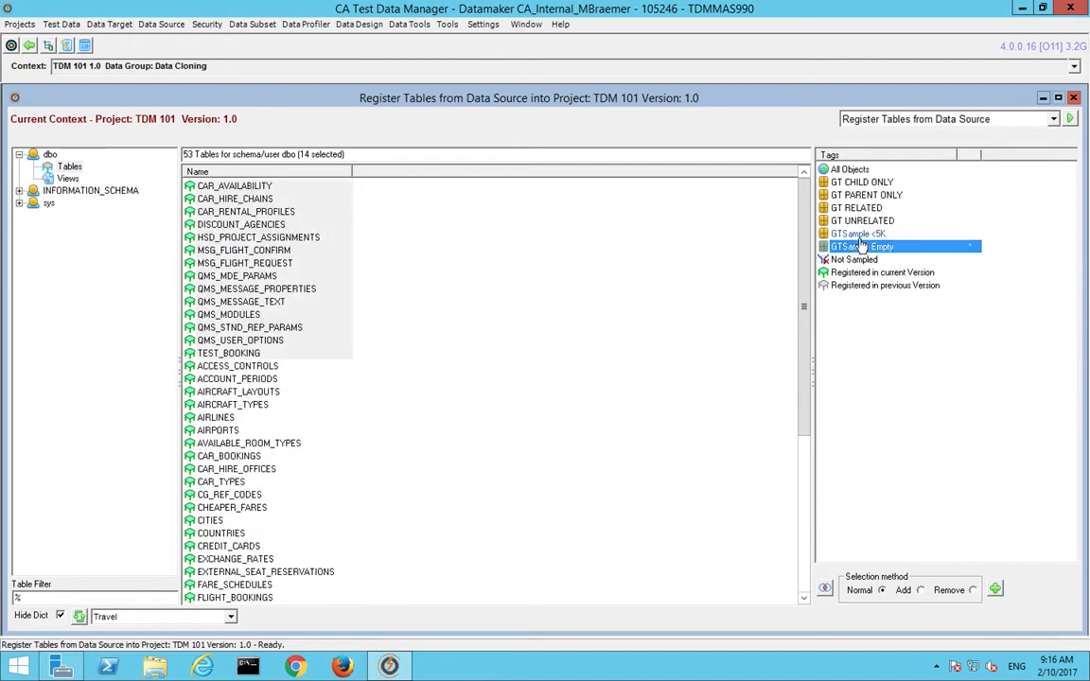
{"action": "left_click", "coordinate": [857, 234]}
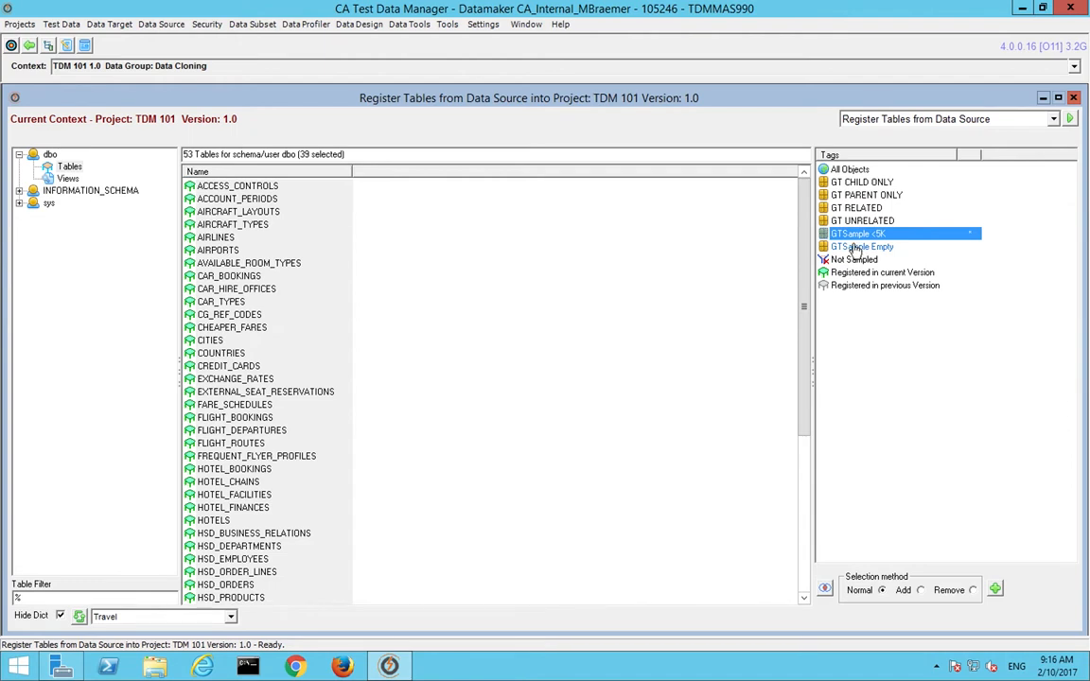
{"action": "left_click", "coordinate": [856, 248]}
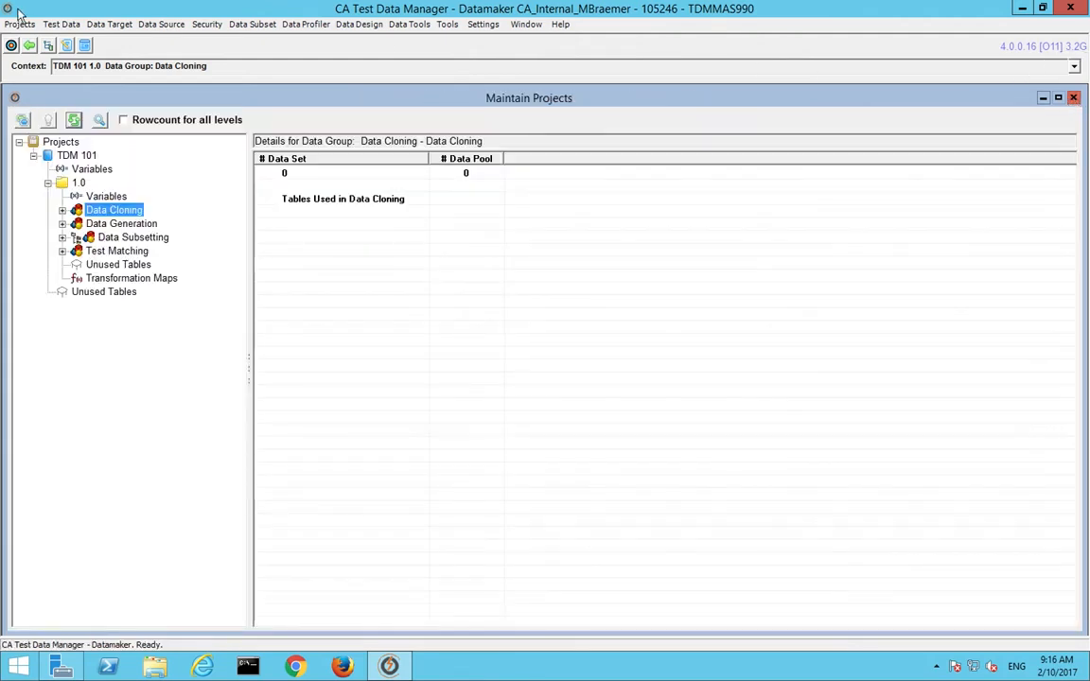
- Start table data sampling for TDM 101 version 1.0 and select all registered tables via the All Tables tag
{"action": "left_click", "coordinate": [19, 23]}
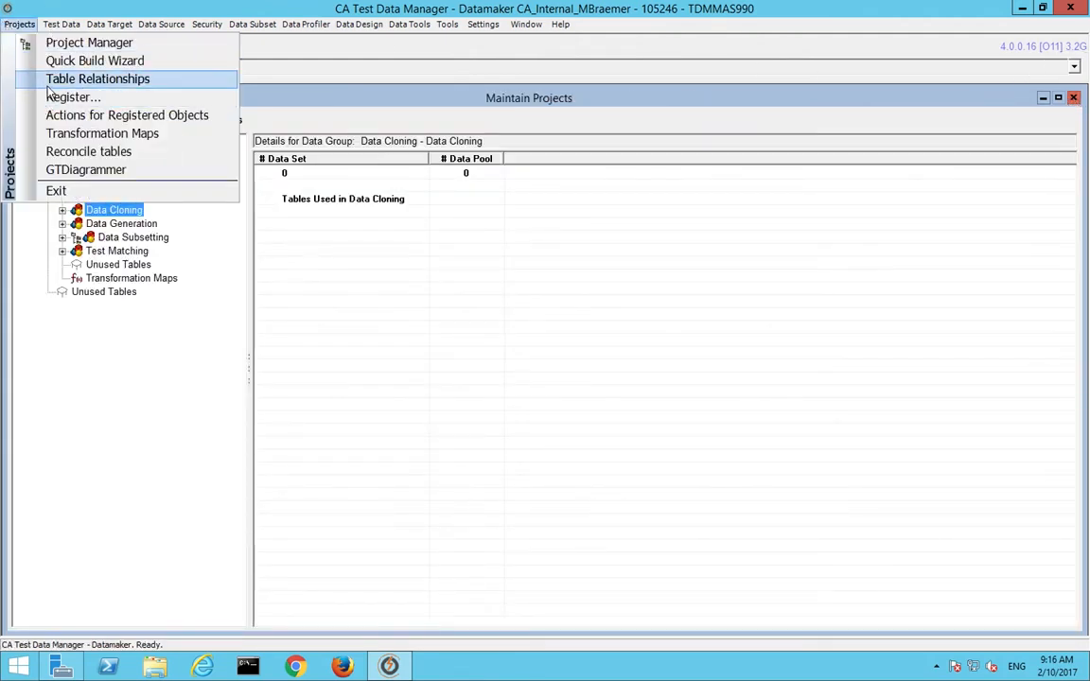
{"action": "left_click", "coordinate": [323, 27]}
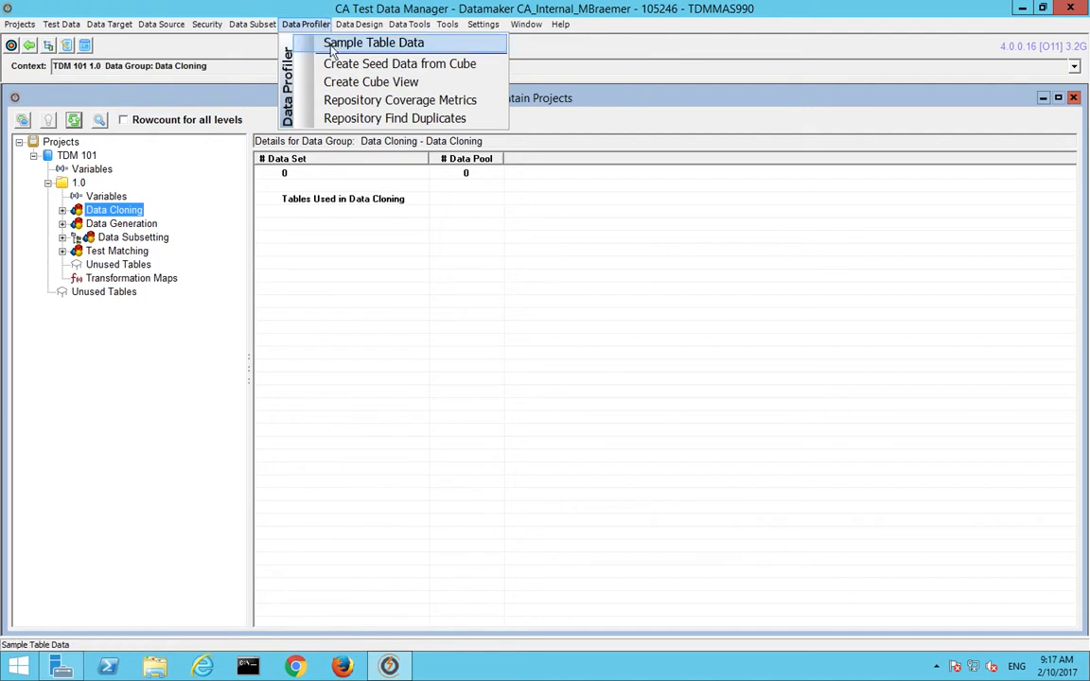
{"action": "left_click", "coordinate": [373, 42]}
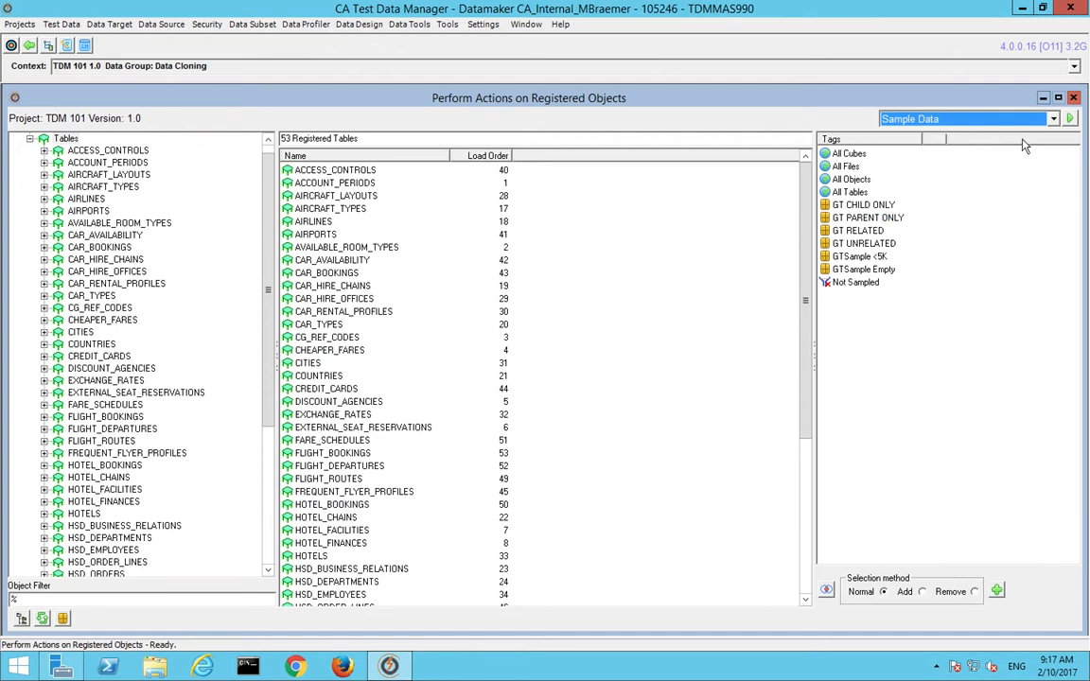
{"action": "left_click", "coordinate": [1068, 119]}
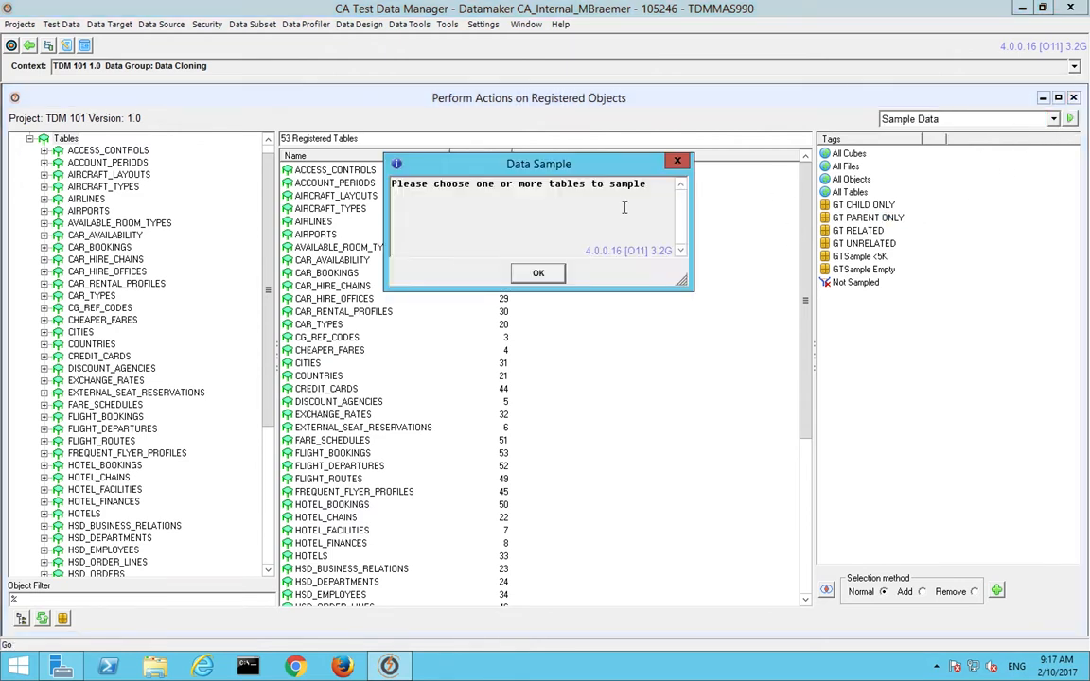
{"action": "left_click", "coordinate": [539, 272]}
{"action": "left_click", "coordinate": [437, 248]}
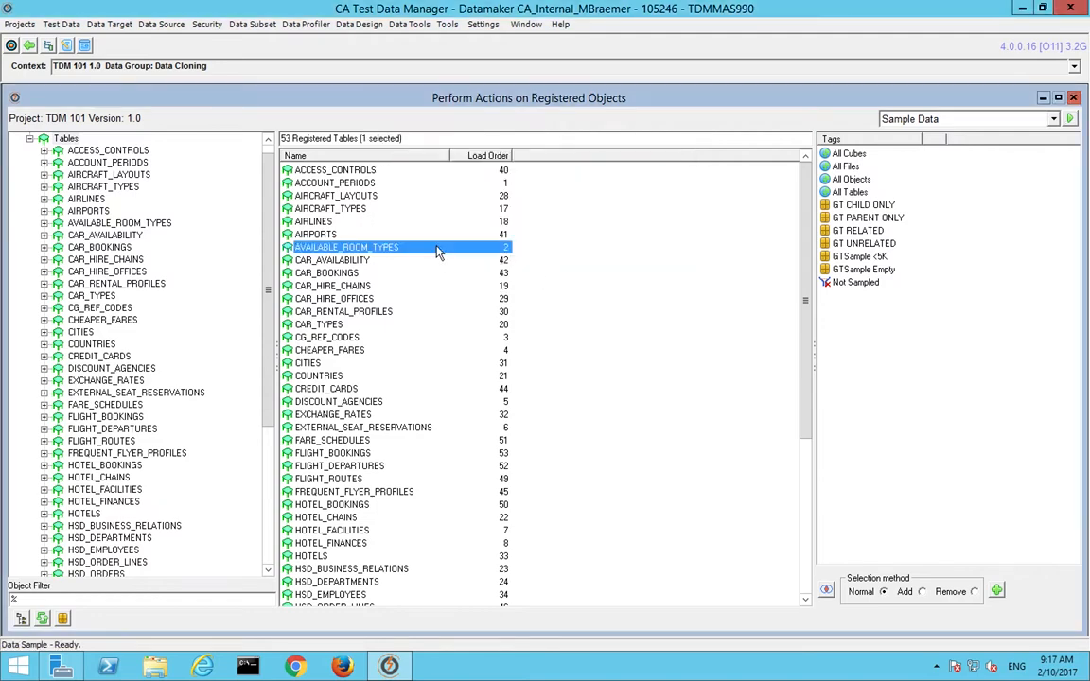
{"action": "key", "text": "ctrl+a"}
{"action": "left_click", "coordinate": [851, 180]}
{"action": "left_click", "coordinate": [850, 166]}
{"action": "left_click", "coordinate": [850, 154]}
{"action": "left_click", "coordinate": [848, 192]}
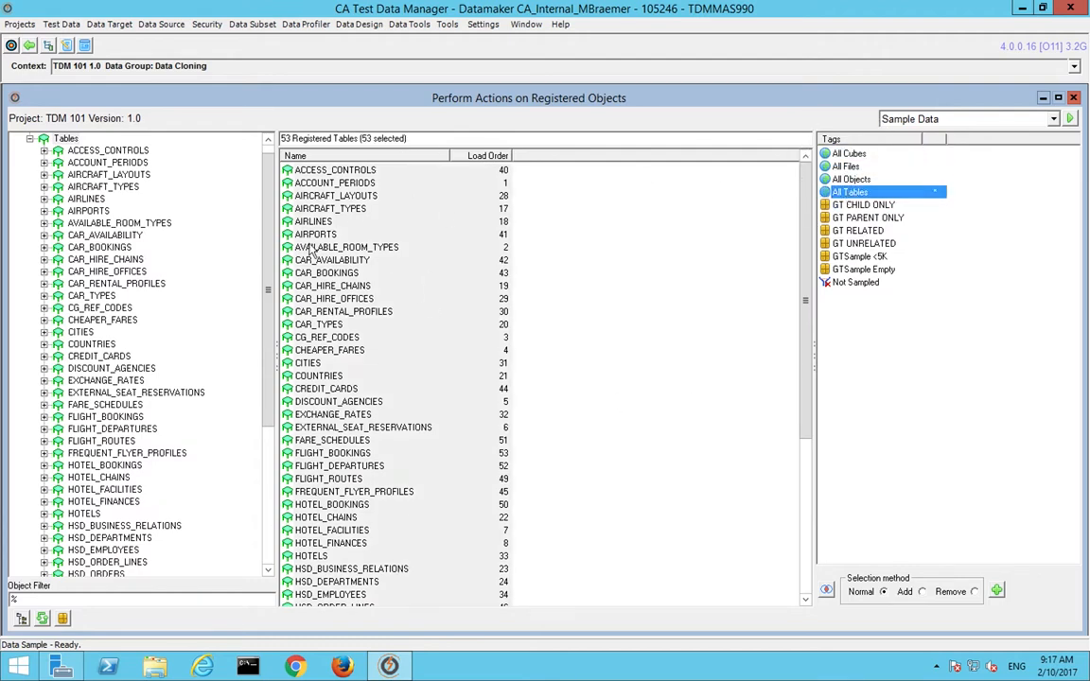
- Sample the selected tables from the source connection, scanning all rows and saving at most 50 distinct values
{"action": "left_click", "coordinate": [1070, 120]}
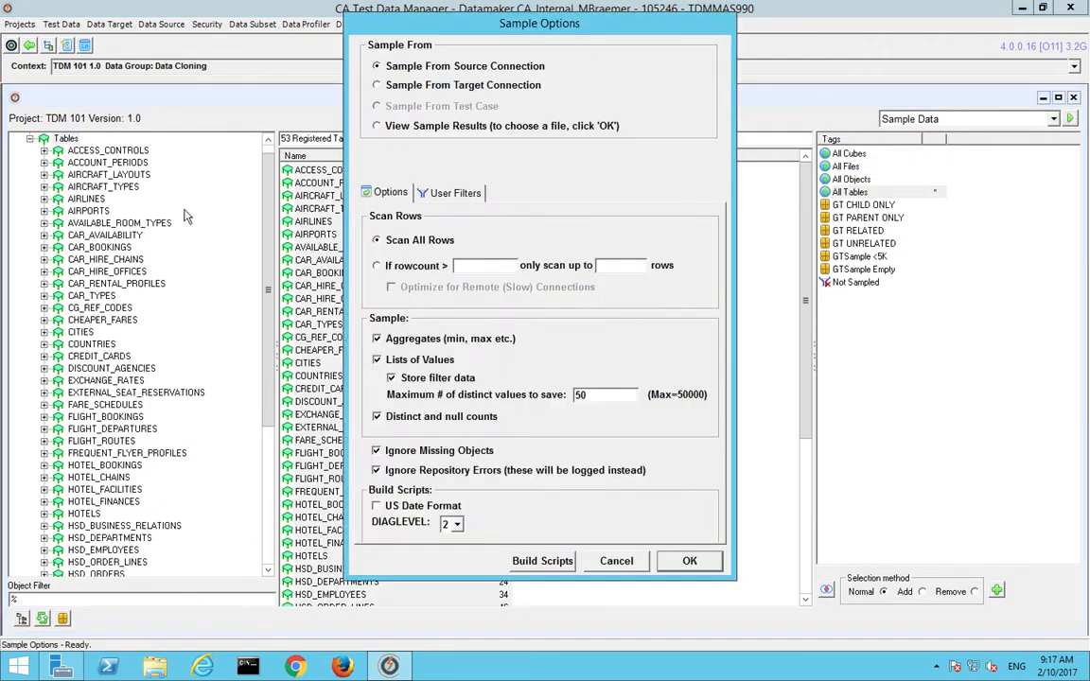
{"action": "left_click_drag", "start_coordinate": [365, 30], "coordinate": [321, 43]}
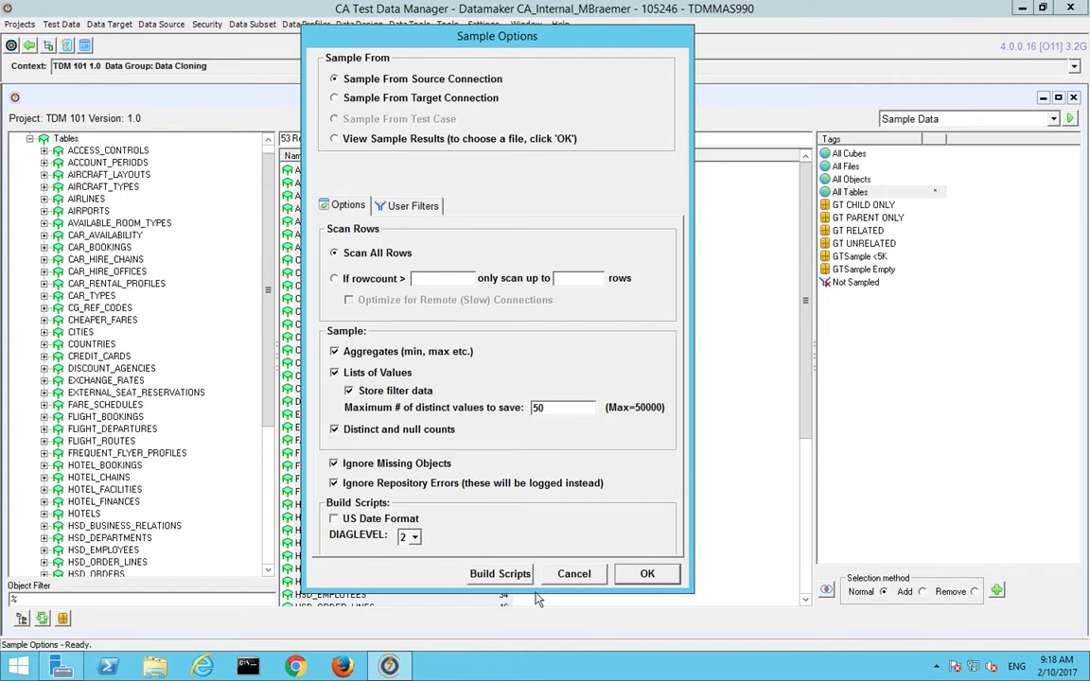
{"action": "left_click", "coordinate": [647, 573]}
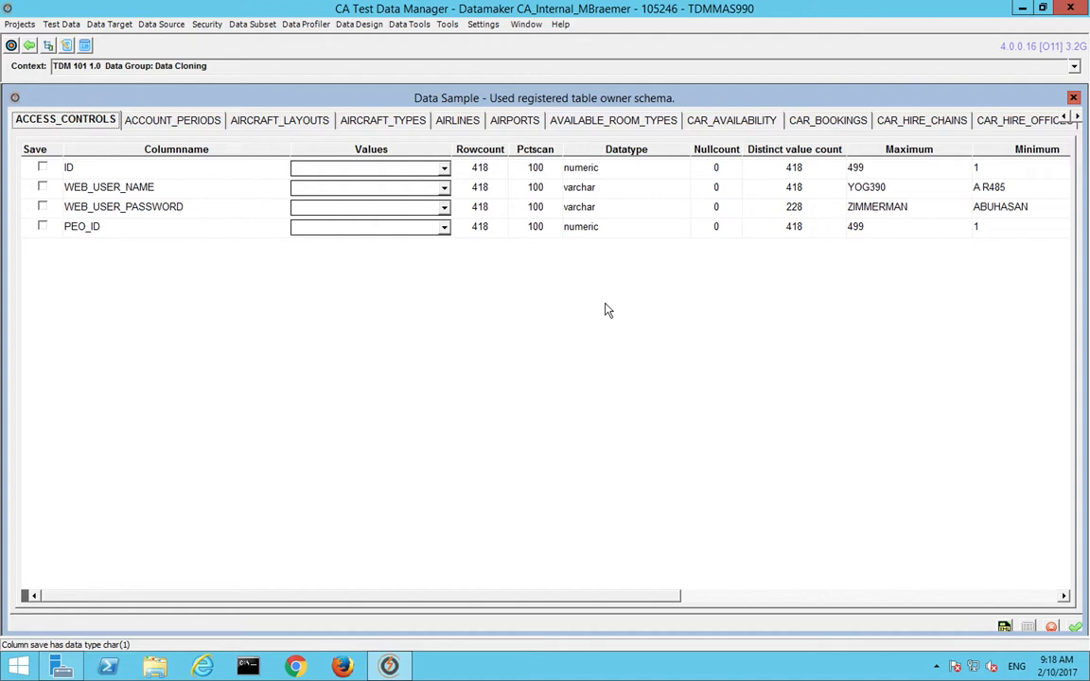
- Browse the list of sampled tables in the data sample results, from ACCESS_CONTROLS through to VISA_DETAILS
{"action": "left_click_drag", "start_coordinate": [602, 595], "coordinate": [478, 572]}
{"action": "left_click", "coordinate": [1077, 118]}
{"action": "left_click", "coordinate": [1076, 118]}
{"action": "left_click", "coordinate": [1077, 117]}
{"action": "left_click", "coordinate": [1076, 117]}
{"action": "left_click", "coordinate": [1077, 117]}
{"action": "left_click", "coordinate": [1076, 117]}
{"action": "left_click", "coordinate": [1077, 117]}
{"action": "left_click", "coordinate": [1076, 117]}
{"action": "left_click", "coordinate": [1076, 117]}
{"action": "left_click", "coordinate": [1076, 117]}
{"action": "left_click", "coordinate": [1076, 117]}
{"action": "left_click", "coordinate": [1078, 117]}
{"action": "left_click", "coordinate": [1079, 117]}
{"action": "left_click", "coordinate": [1079, 118]}
{"action": "left_click", "coordinate": [1078, 118]}
{"action": "left_click", "coordinate": [1077, 117]}
{"action": "left_click", "coordinate": [1076, 117]}
{"action": "left_click", "coordinate": [1076, 117]}
{"action": "left_click", "coordinate": [1076, 118]}
{"action": "left_click", "coordinate": [1076, 117]}
{"action": "left_click", "coordinate": [1076, 117]}
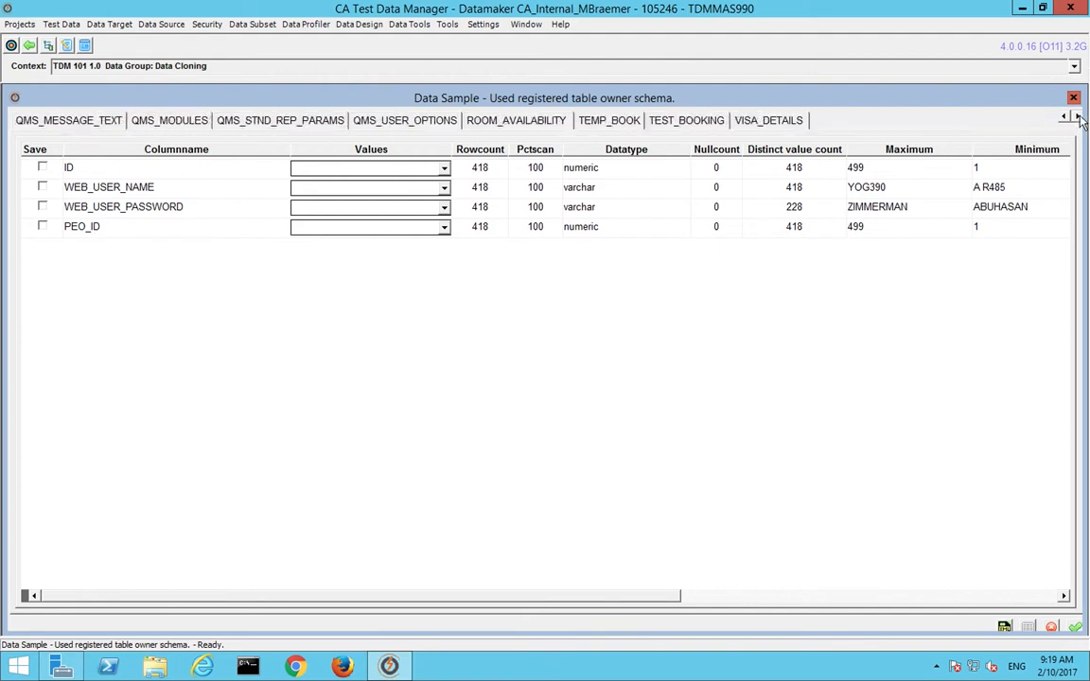
- Open the sample results of the PEOPLE table, mark FIRST_NAME for saving and check its sampled values
{"action": "left_click", "coordinate": [1064, 118]}
{"action": "left_click", "coordinate": [1064, 119]}
{"action": "left_click", "coordinate": [1064, 119]}
{"action": "left_click", "coordinate": [1064, 118]}
{"action": "left_click", "coordinate": [1064, 118]}
{"action": "left_click", "coordinate": [1064, 119]}
{"action": "left_click", "coordinate": [1064, 119]}
{"action": "left_click", "coordinate": [1064, 118]}
{"action": "left_click", "coordinate": [598, 123]}
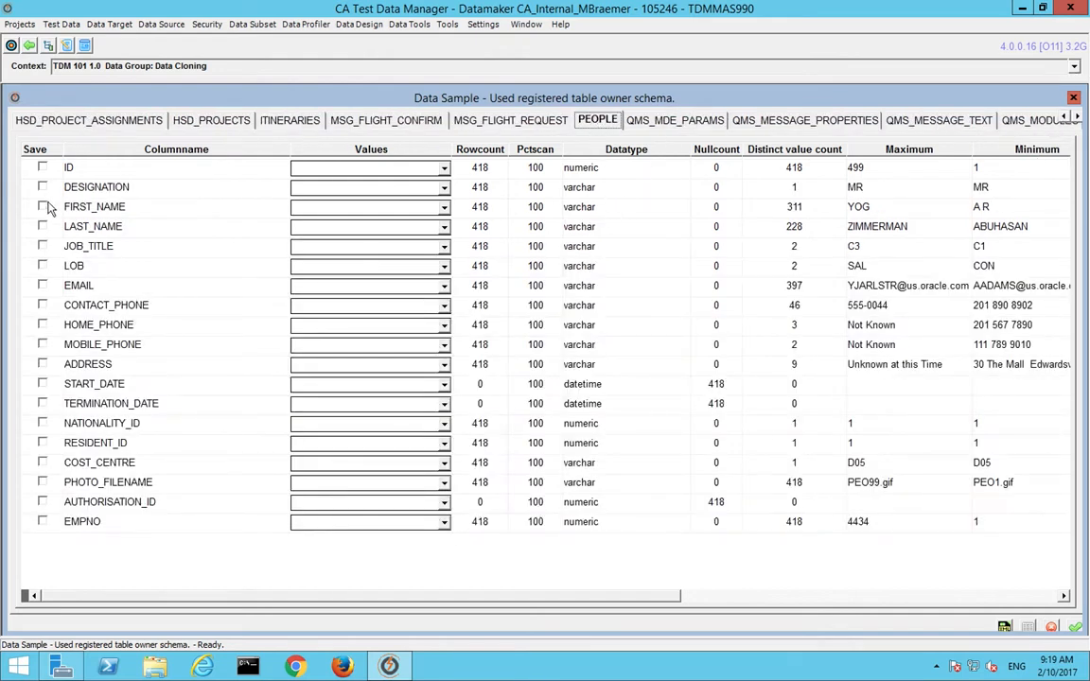
{"action": "left_click", "coordinate": [443, 207]}
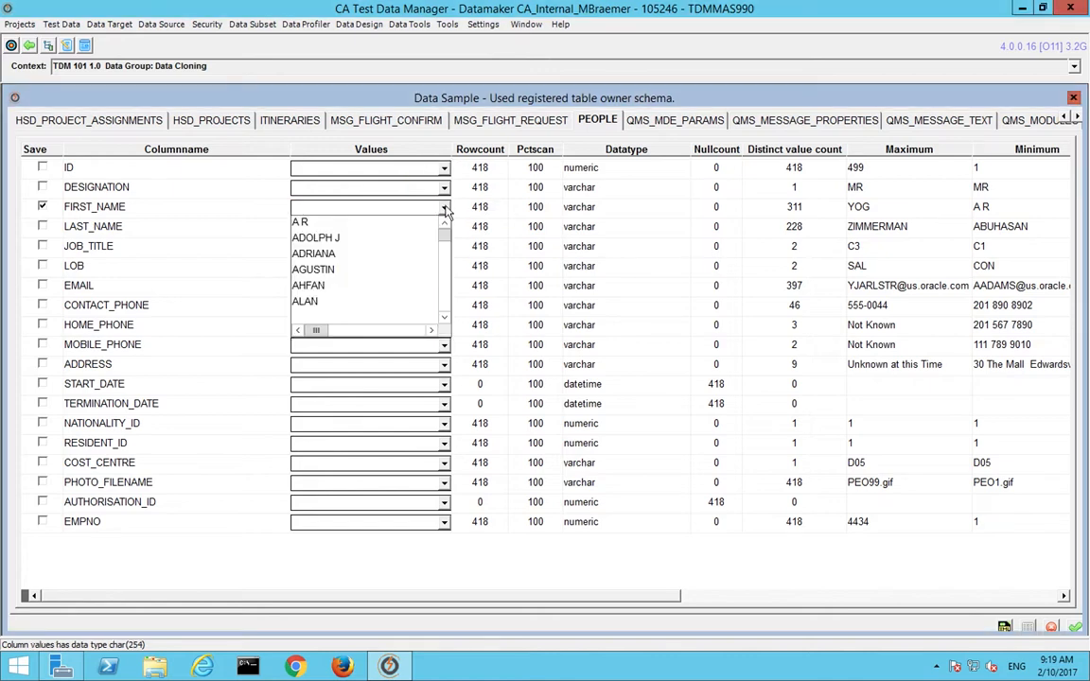
{"action": "left_click", "coordinate": [445, 210]}
- Mark LAST_NAME, LOB, EMAIL and HOME_PHONE of the PEOPLE table for saving, checking the sampled HOME_PHONE values
{"action": "left_click", "coordinate": [41, 226]}
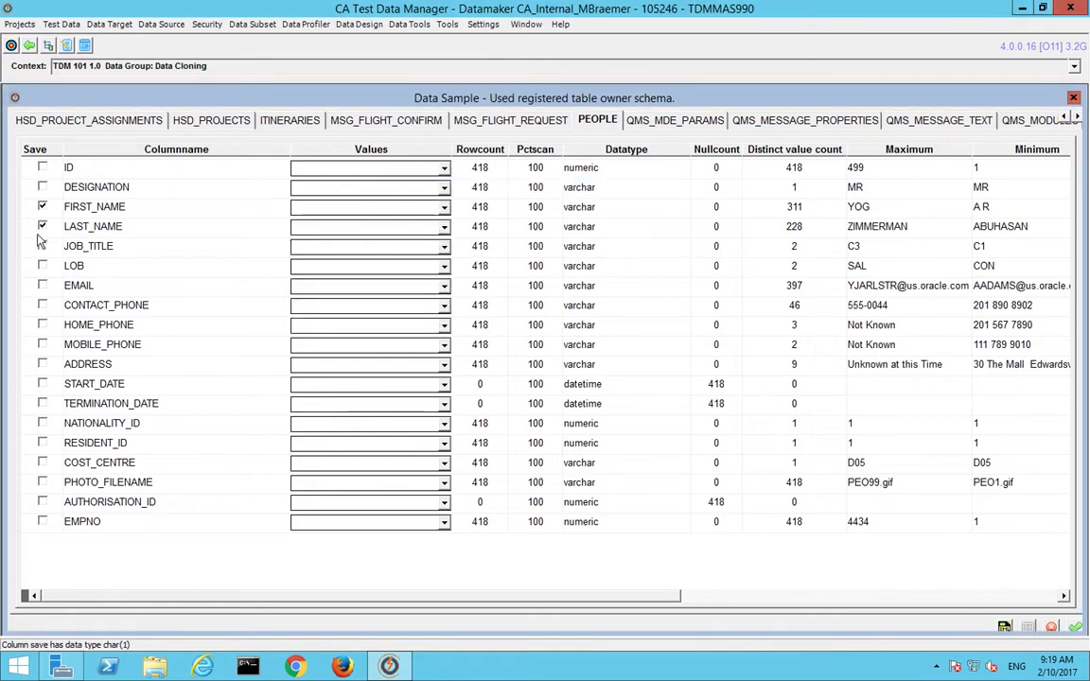
{"action": "left_click", "coordinate": [42, 265]}
{"action": "left_click", "coordinate": [41, 285]}
{"action": "left_click", "coordinate": [444, 328]}
{"action": "left_click", "coordinate": [444, 327]}
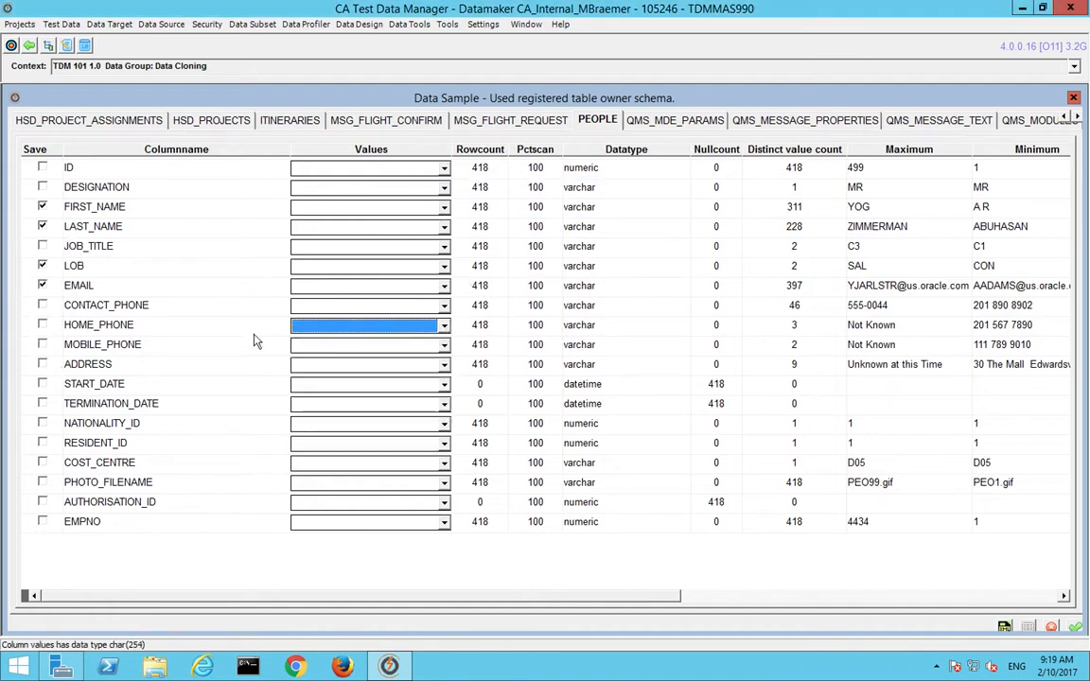
{"action": "left_click", "coordinate": [41, 325]}
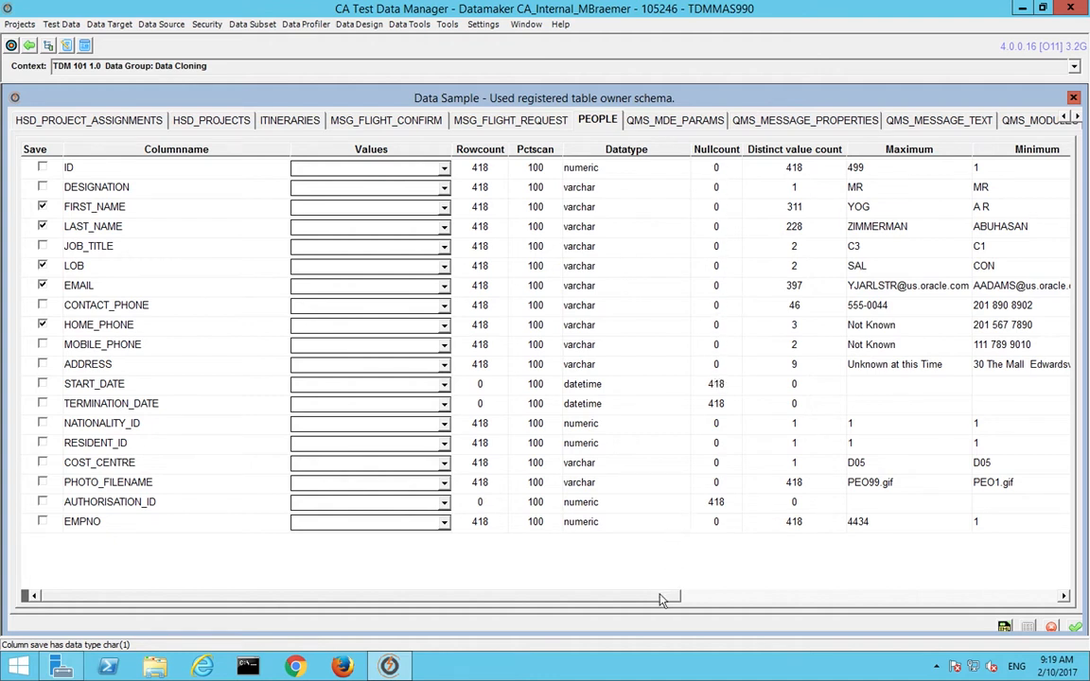
- Review the remaining PEOPLE column statistics and save the marked columns with the sample type List Of Values
{"action": "left_click", "coordinate": [636, 606]}
{"action": "left_click_drag", "start_coordinate": [636, 608], "coordinate": [898, 605]}
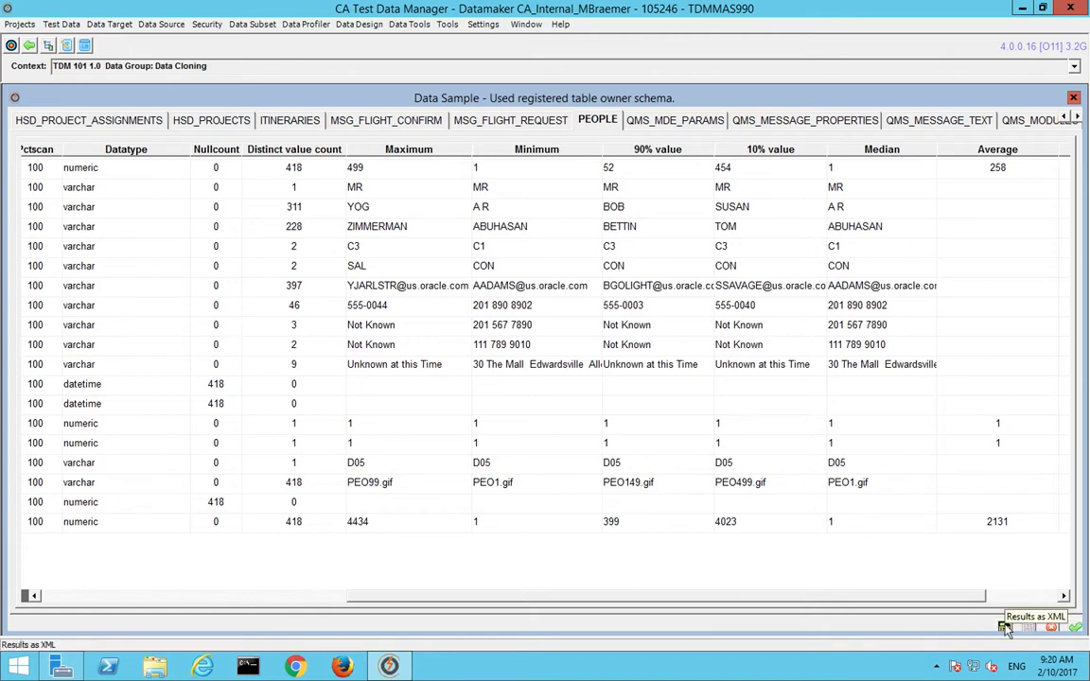
{"action": "left_click", "coordinate": [1077, 628]}
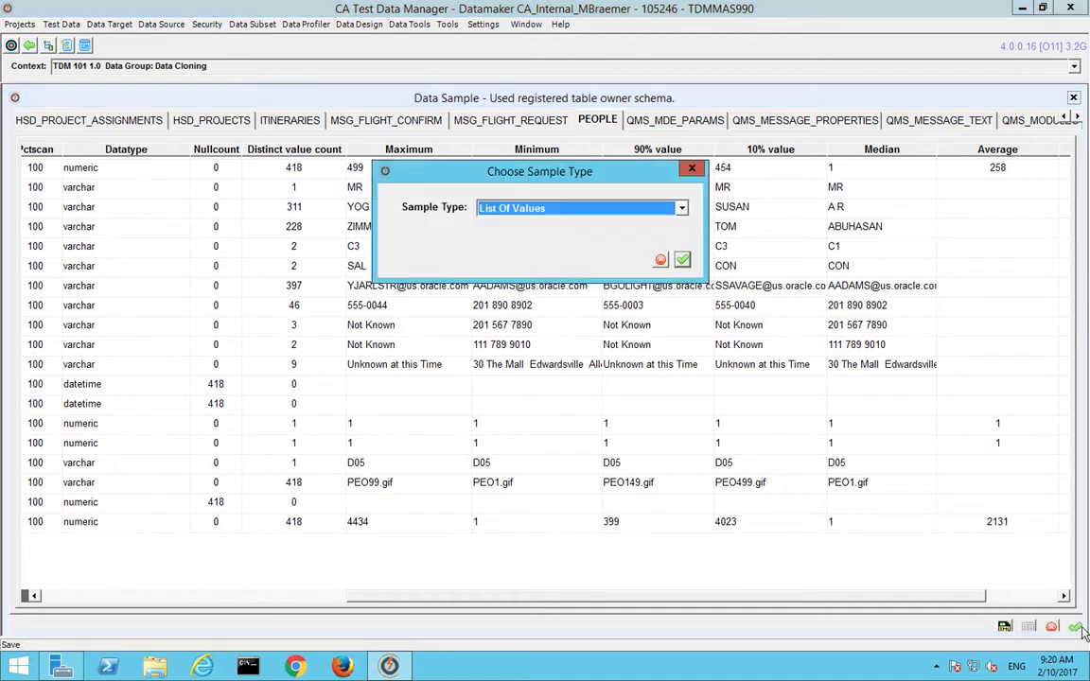
{"action": "left_click", "coordinate": [555, 209]}
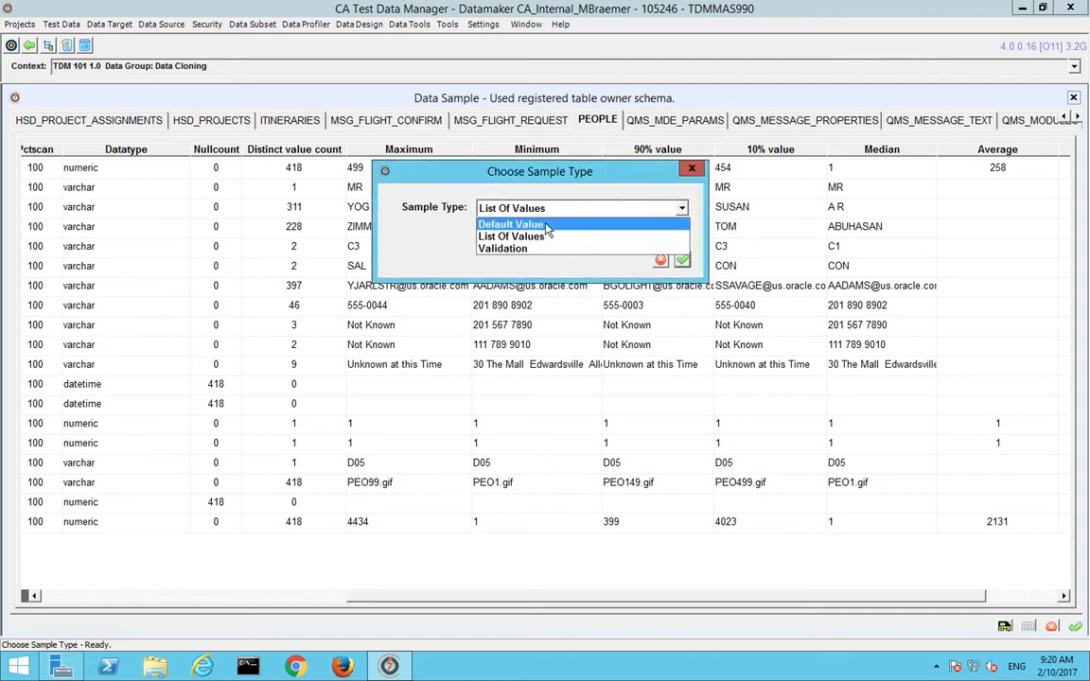
{"action": "left_click", "coordinate": [516, 225]}
{"action": "left_click", "coordinate": [535, 209]}
{"action": "left_click", "coordinate": [533, 239]}
{"action": "left_click", "coordinate": [682, 260]}
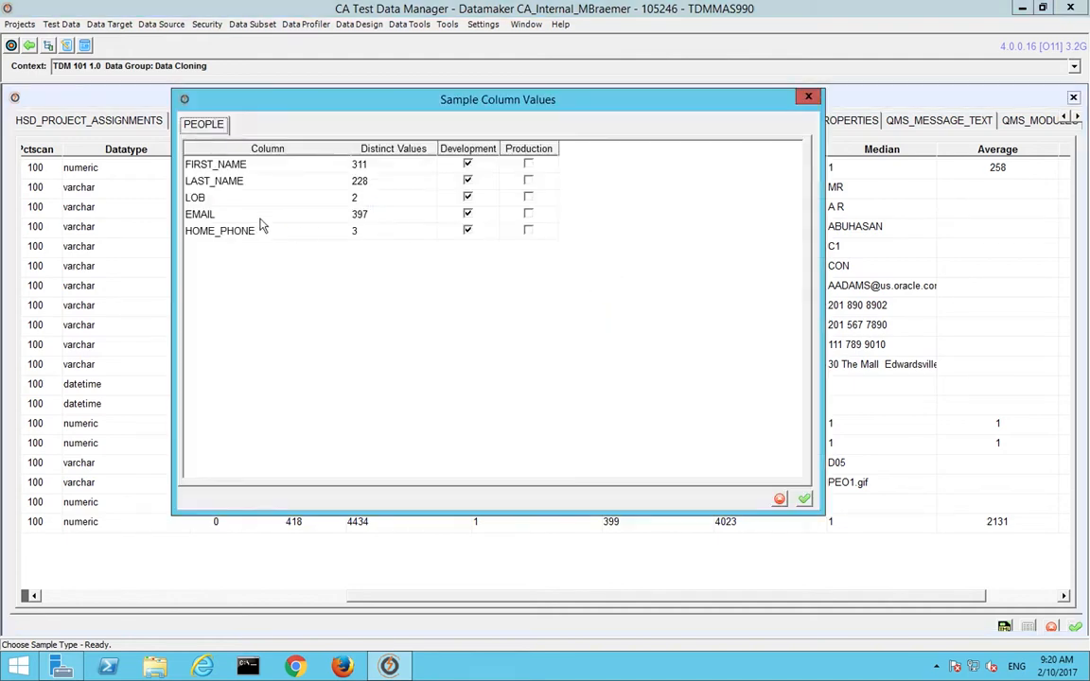
- Include all five PEOPLE columns for Production as well as Development, save their sample values and close the results
{"action": "left_click", "coordinate": [527, 163]}
{"action": "left_click", "coordinate": [528, 180]}
{"action": "left_click", "coordinate": [528, 196]}
{"action": "left_click", "coordinate": [528, 213]}
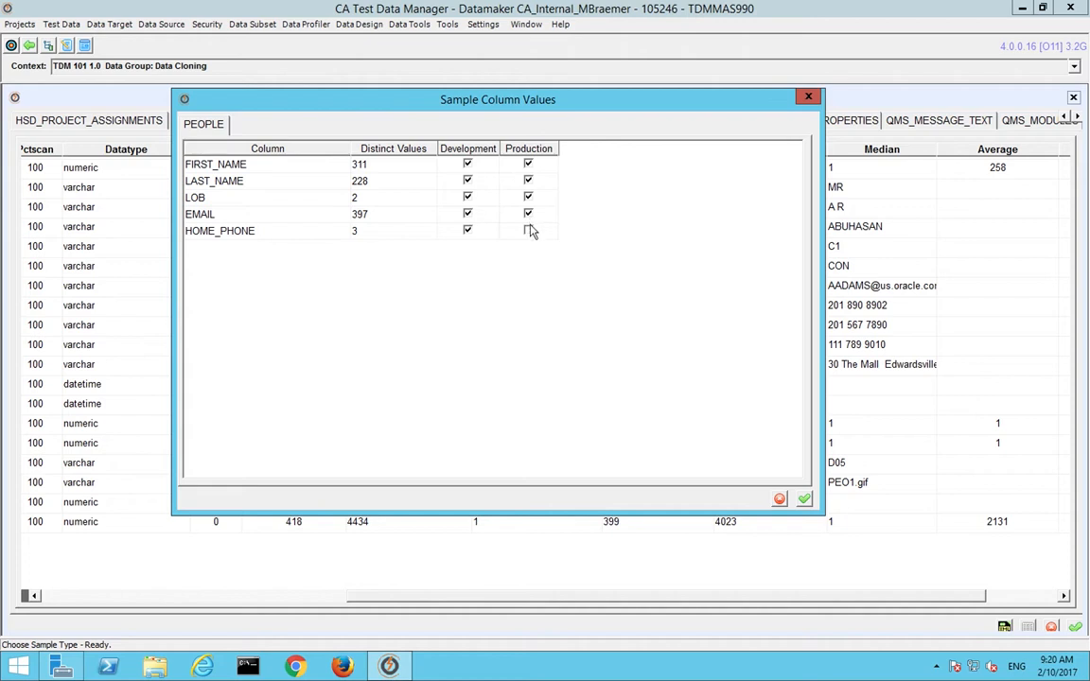
{"action": "left_click", "coordinate": [527, 230]}
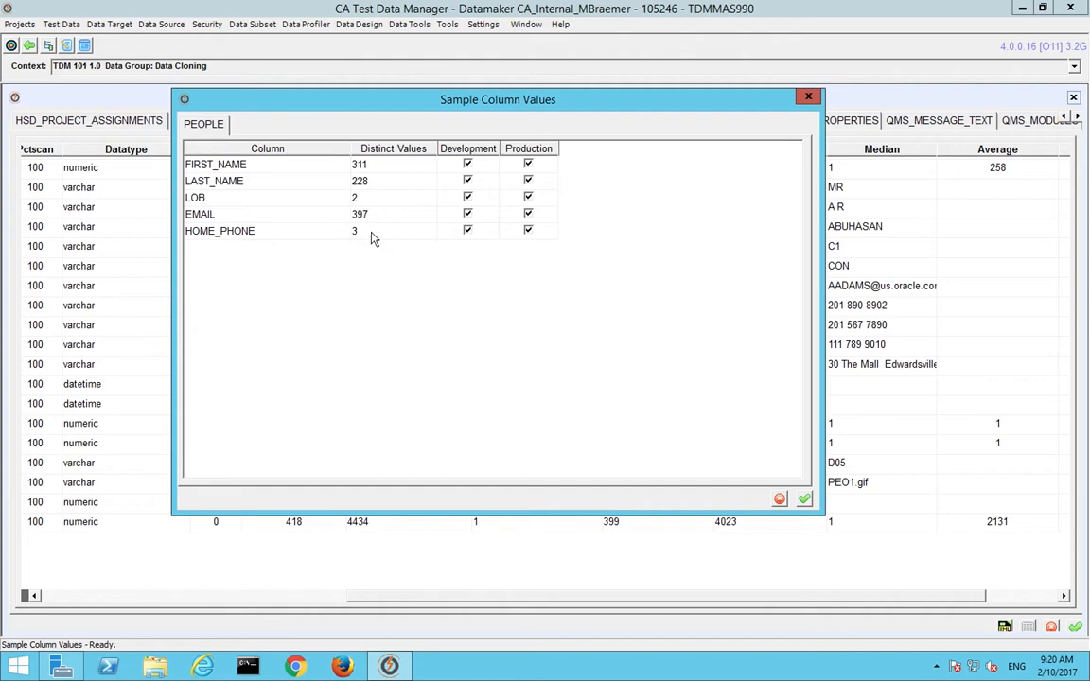
{"action": "left_click", "coordinate": [805, 499]}
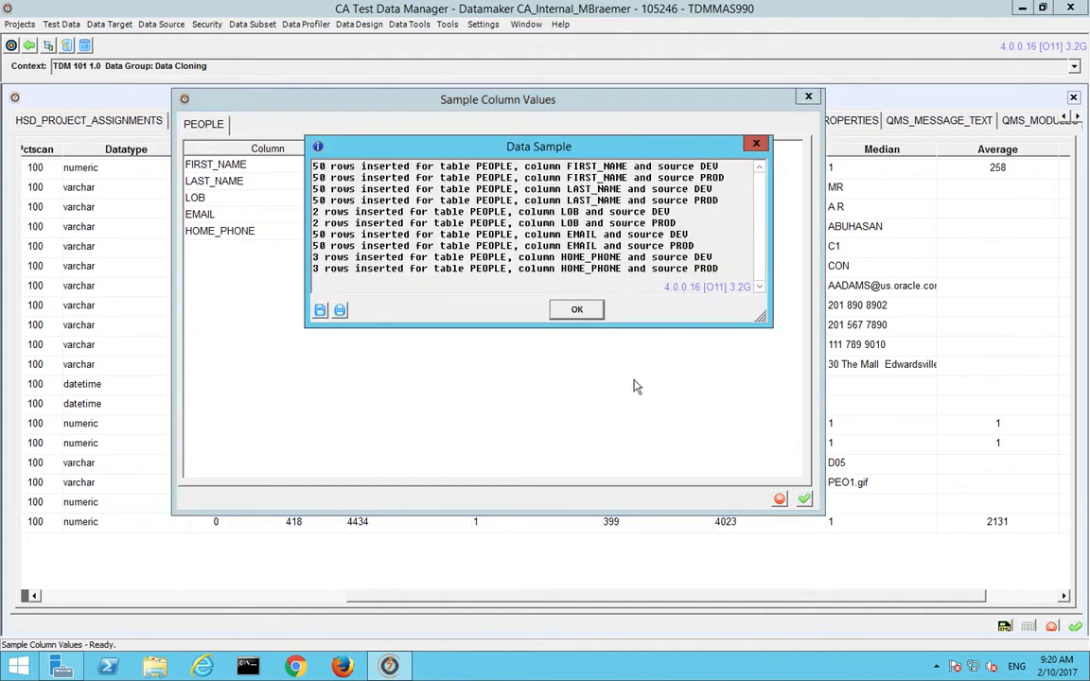
{"action": "left_click", "coordinate": [641, 310]}
{"action": "left_click", "coordinate": [808, 97]}
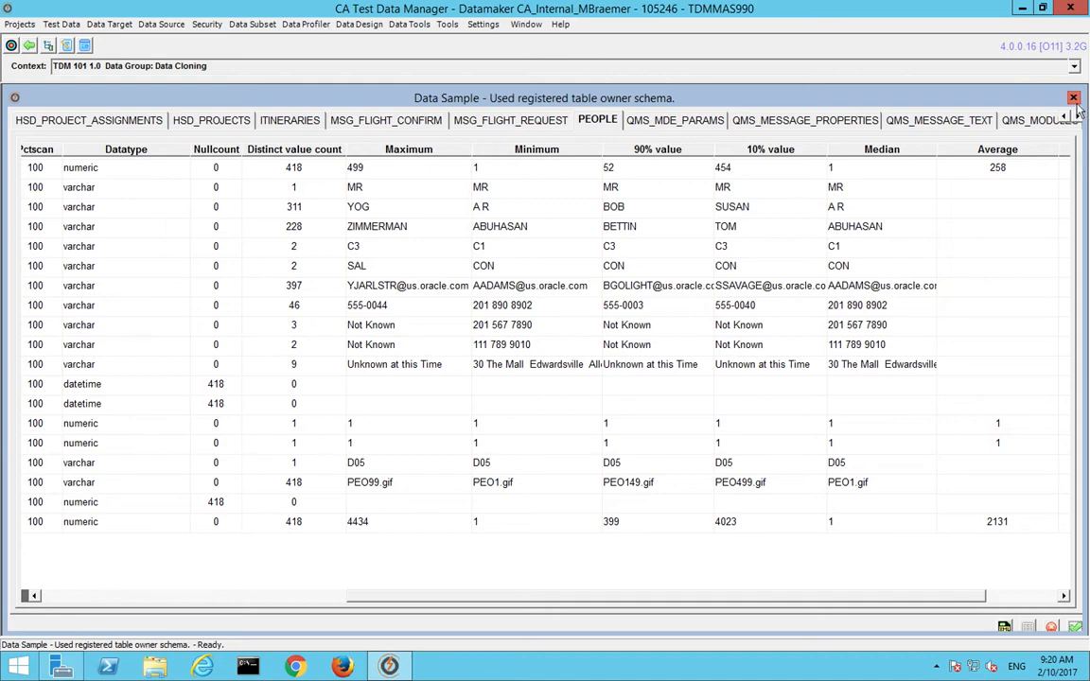
{"action": "left_click", "coordinate": [1072, 98]}
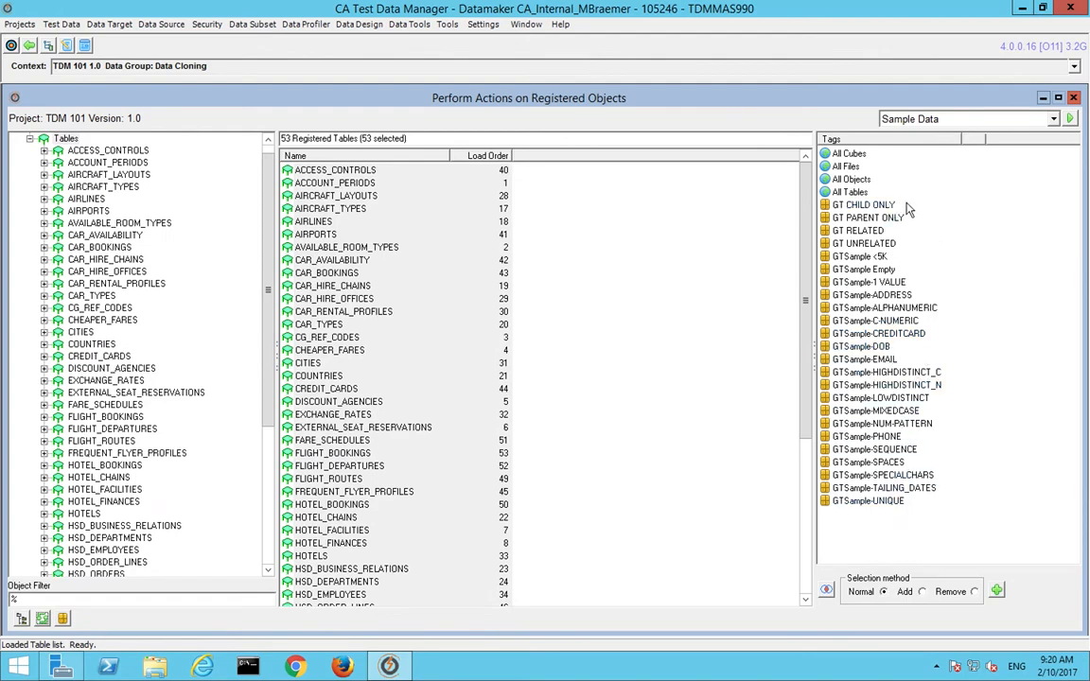
- Check which tables carry the GTSample-ADDRESS tag and which PEOPLE column it applies to
{"action": "left_click", "coordinate": [875, 295]}
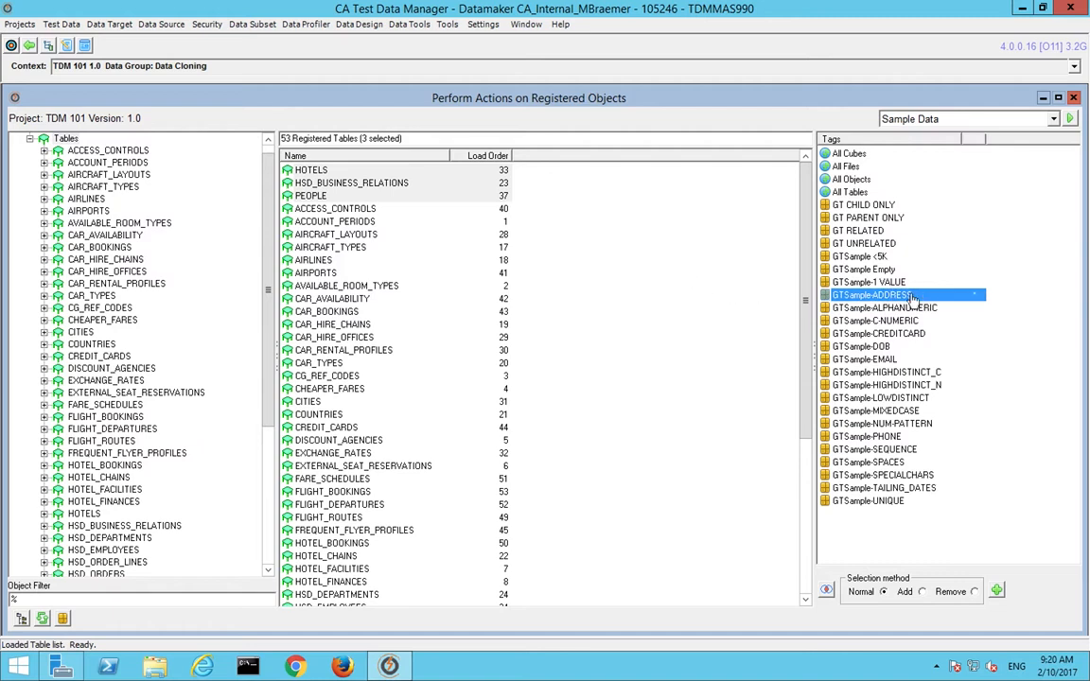
{"action": "left_click", "coordinate": [314, 197]}
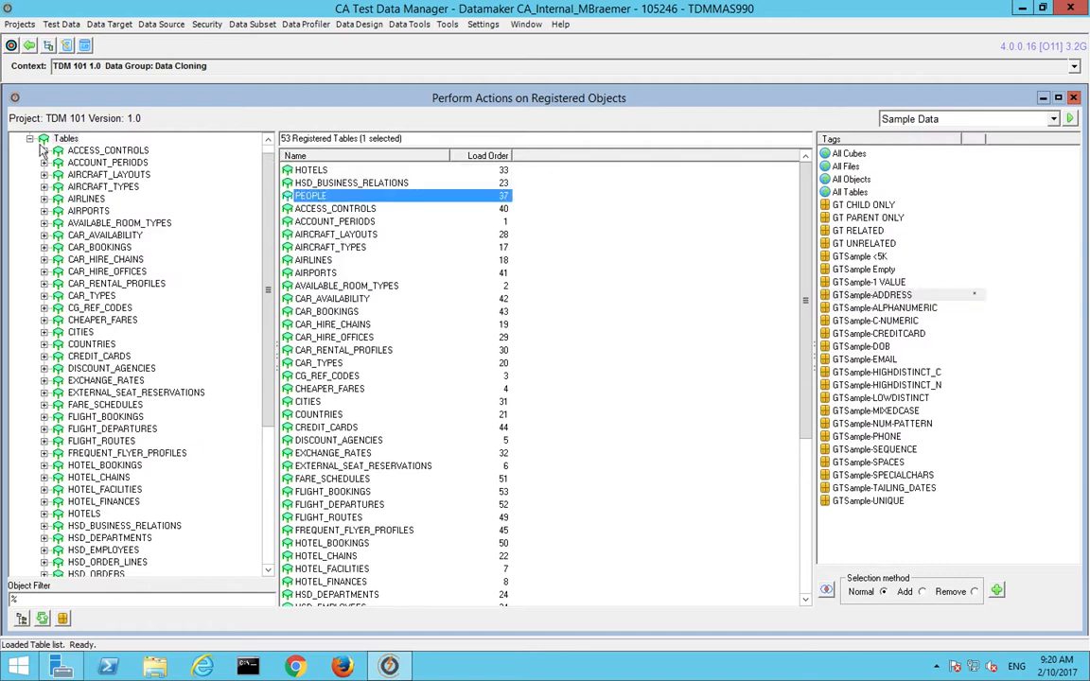
{"action": "left_click_drag", "start_coordinate": [265, 384], "coordinate": [262, 479]}
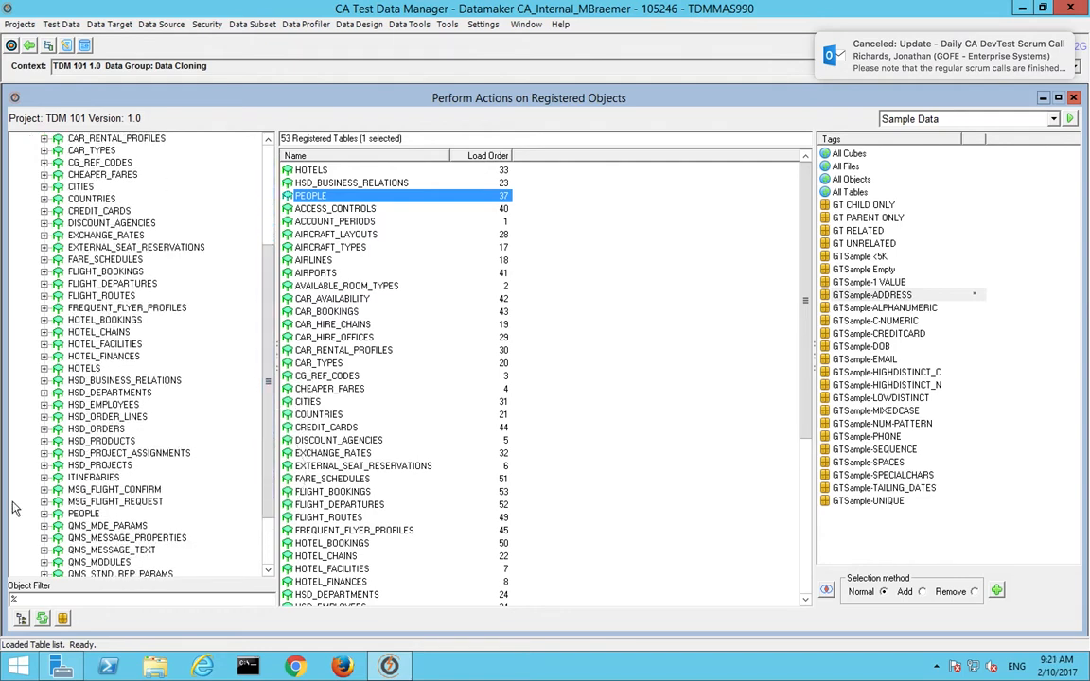
{"action": "left_click", "coordinate": [80, 512]}
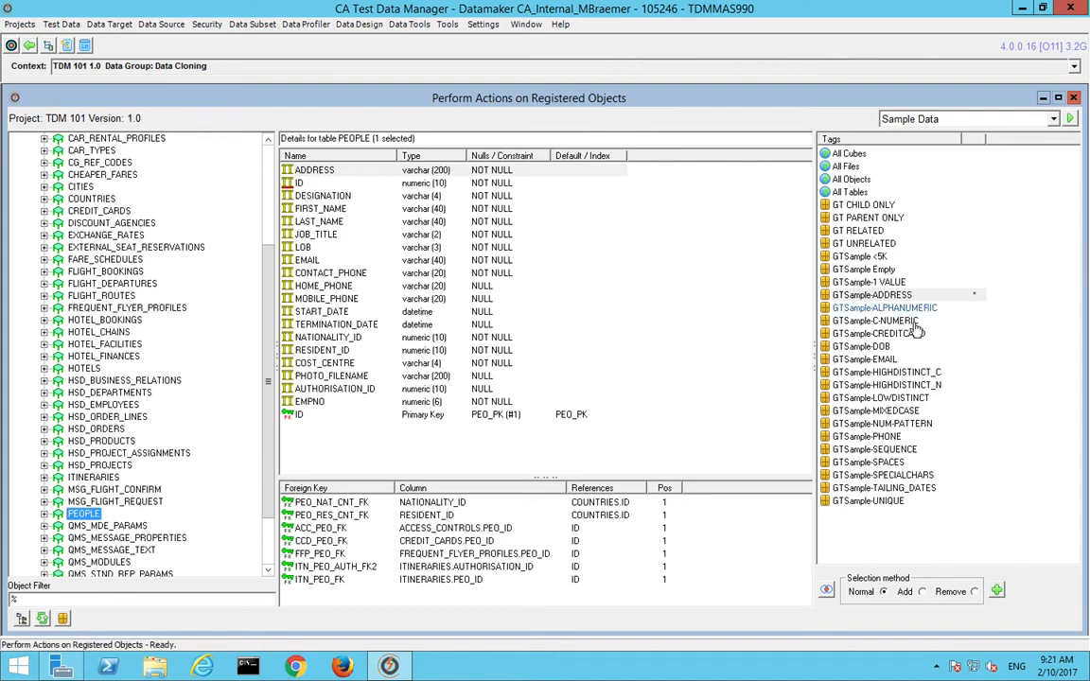
{"action": "left_click", "coordinate": [937, 294]}
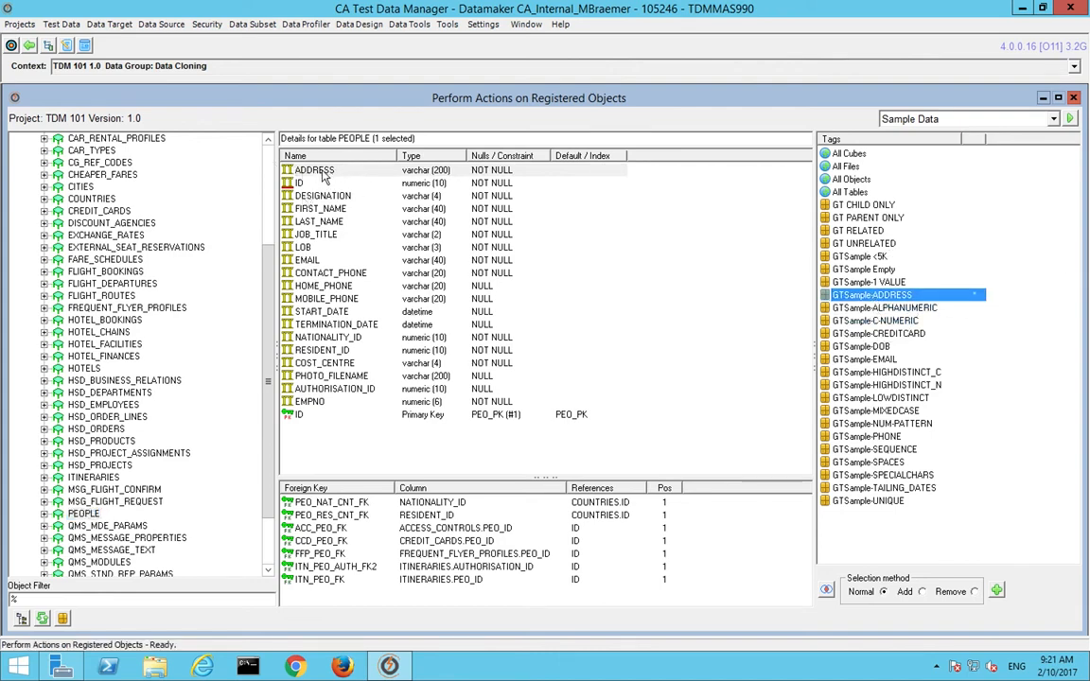
- Check which tables carry the GTSample-CREDITCARD tag and its column in FREQUENT_FLYER_PROFILES, and leave the registered object actions
{"action": "left_click_drag", "start_coordinate": [267, 247], "coordinate": [246, 142]}
{"action": "left_click", "coordinate": [45, 152]}
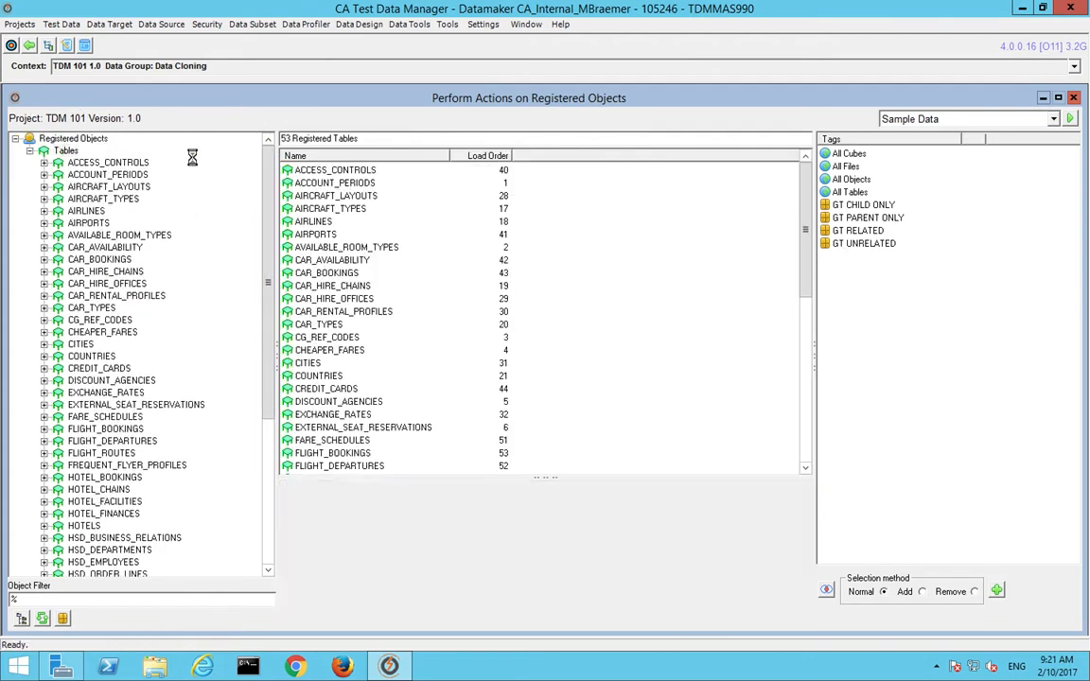
{"action": "left_click", "coordinate": [894, 335]}
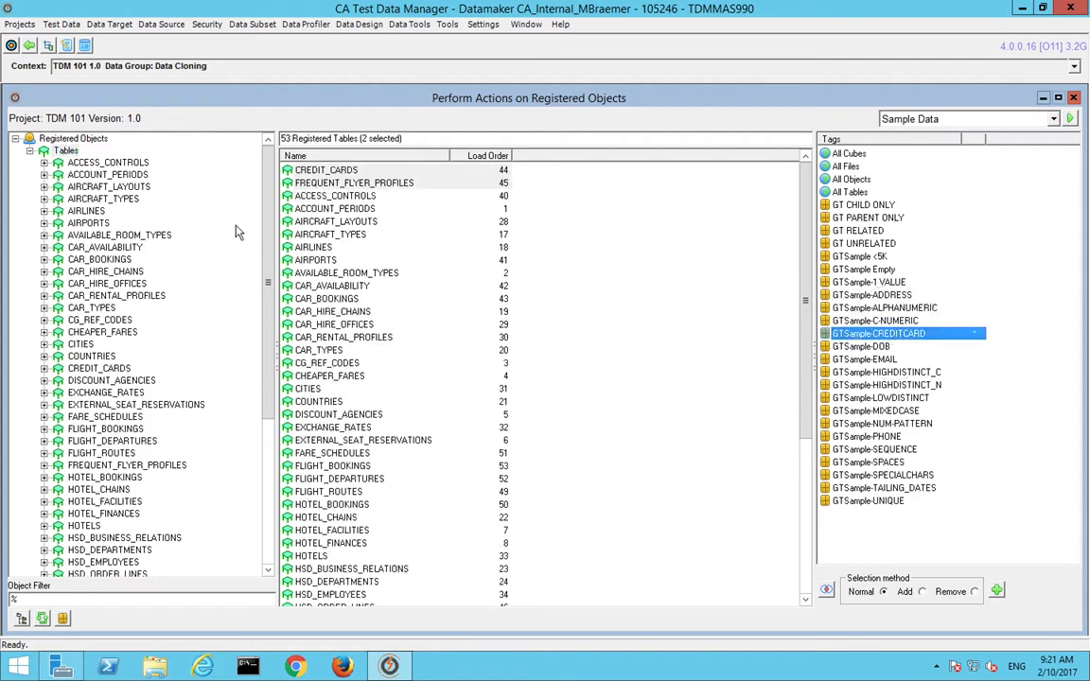
{"action": "left_click", "coordinate": [128, 465]}
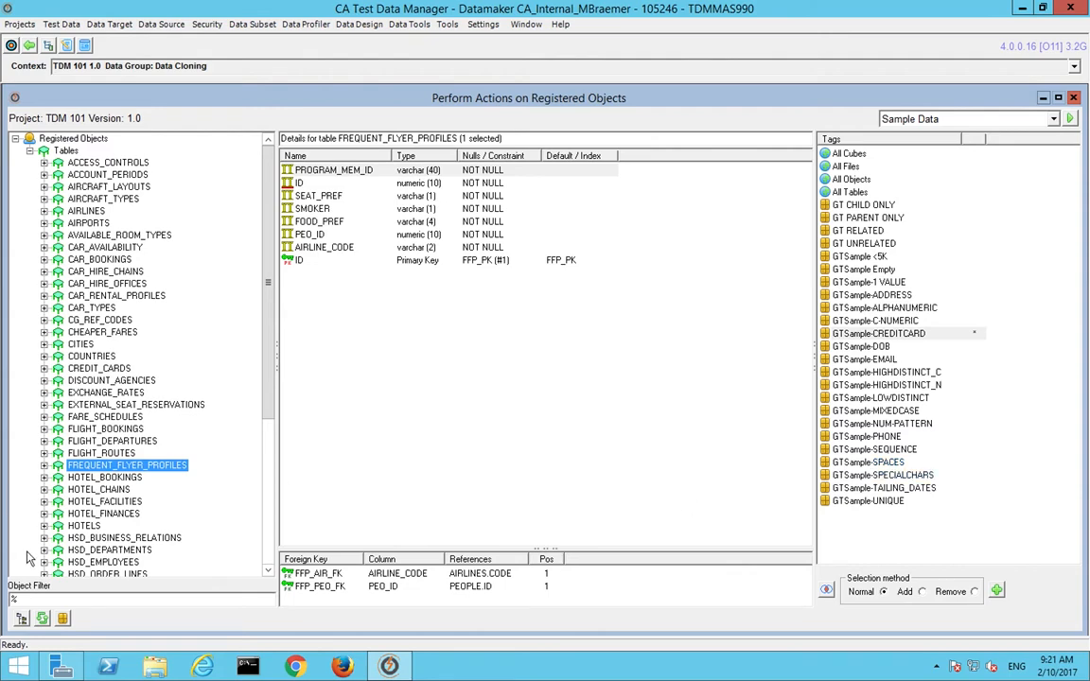
{"action": "left_click", "coordinate": [66, 150]}
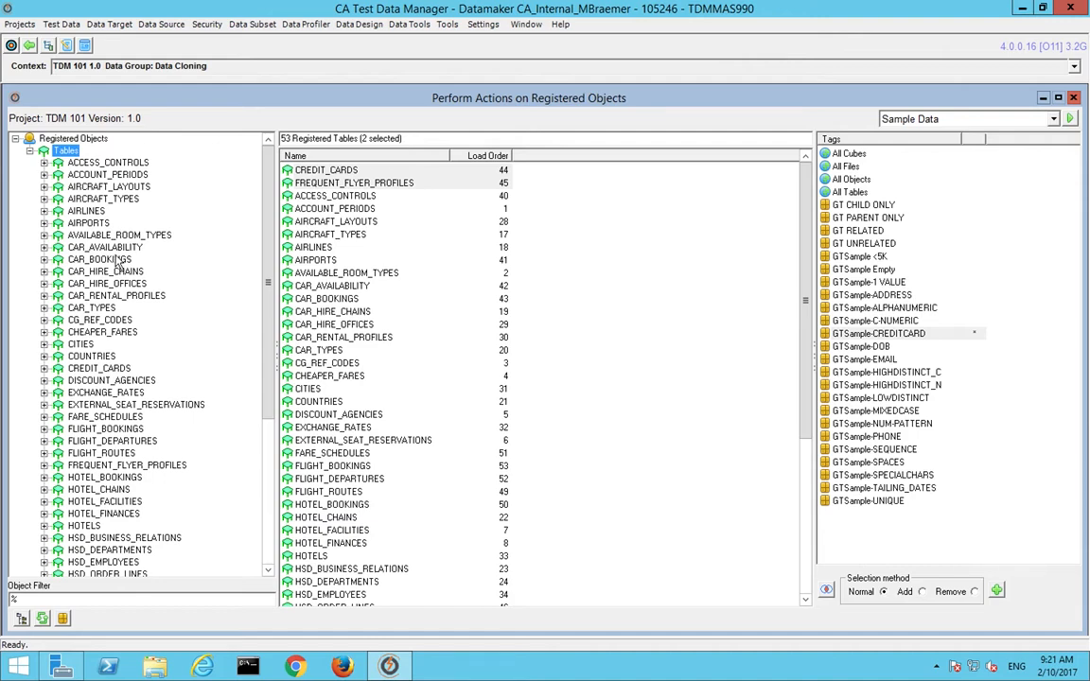
{"action": "left_click", "coordinate": [1072, 98]}
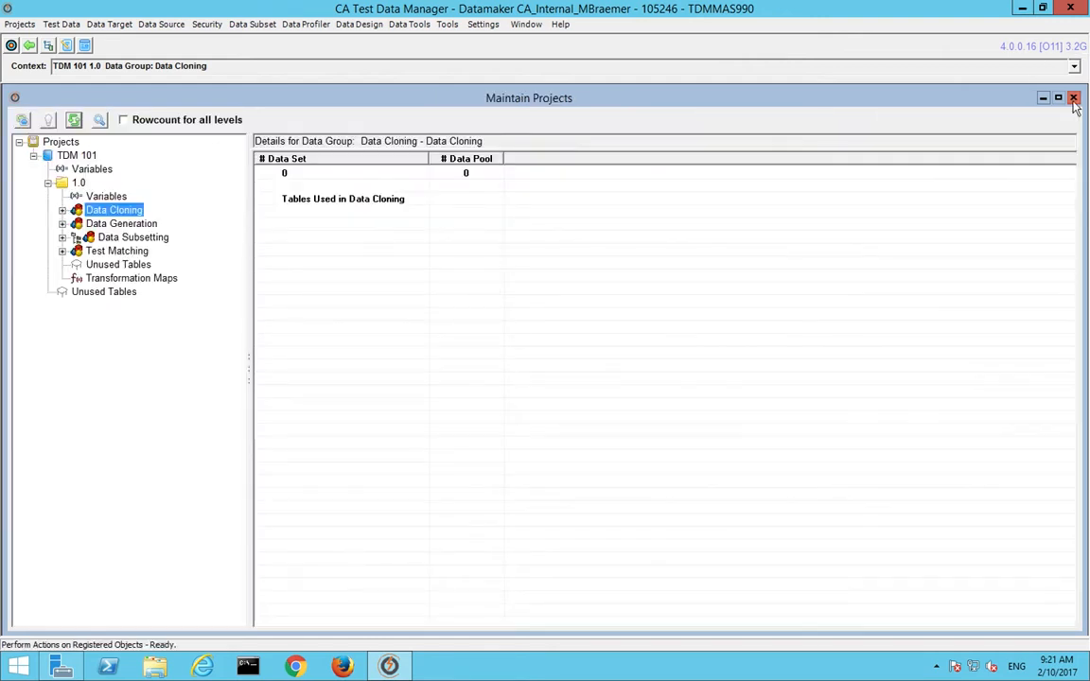
{"action": "left_click", "coordinate": [19, 23]}
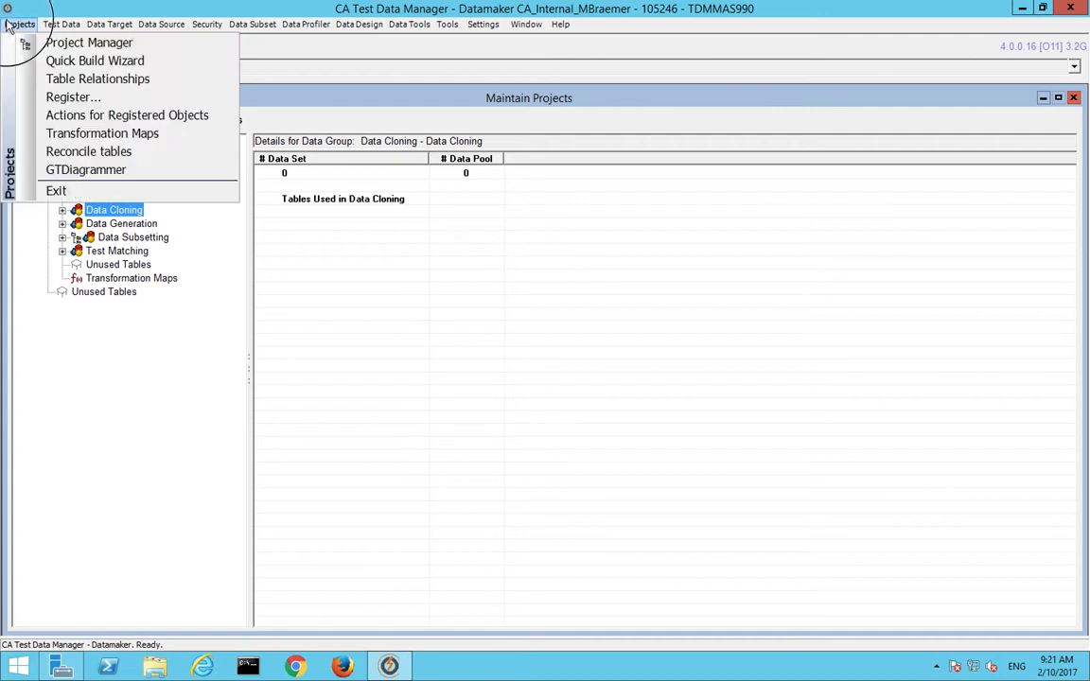
- Open the project's table relationships and start a new relationship from the registered table AIRPORTS to CITIES
{"action": "left_click", "coordinate": [68, 79]}
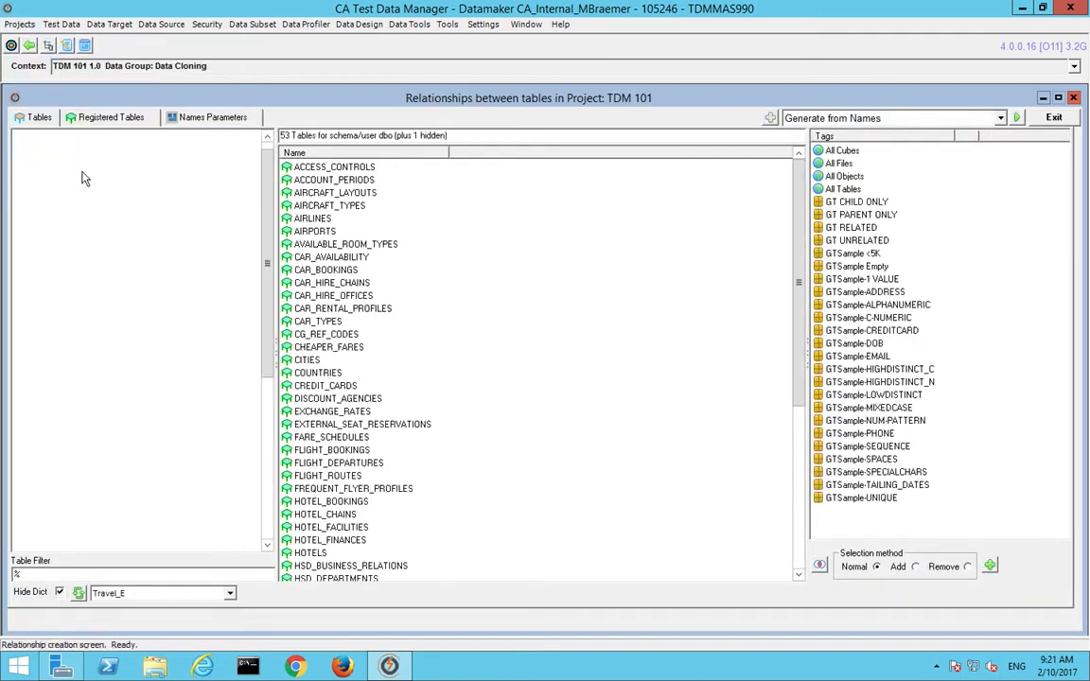
{"action": "left_click", "coordinate": [128, 118]}
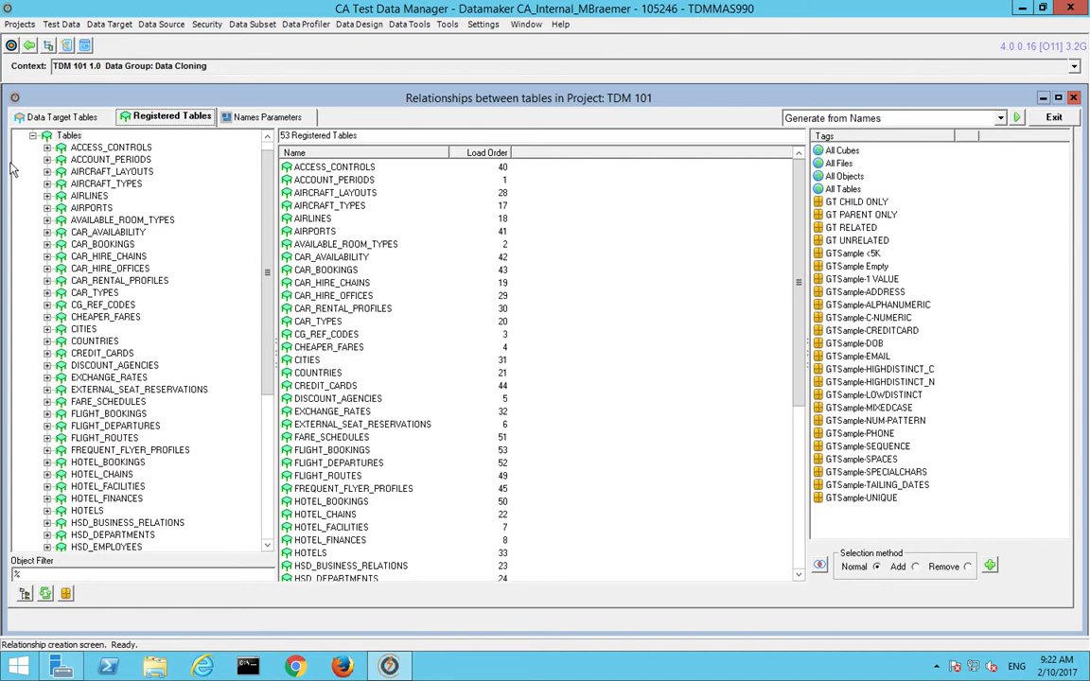
{"action": "right_click", "coordinate": [112, 208]}
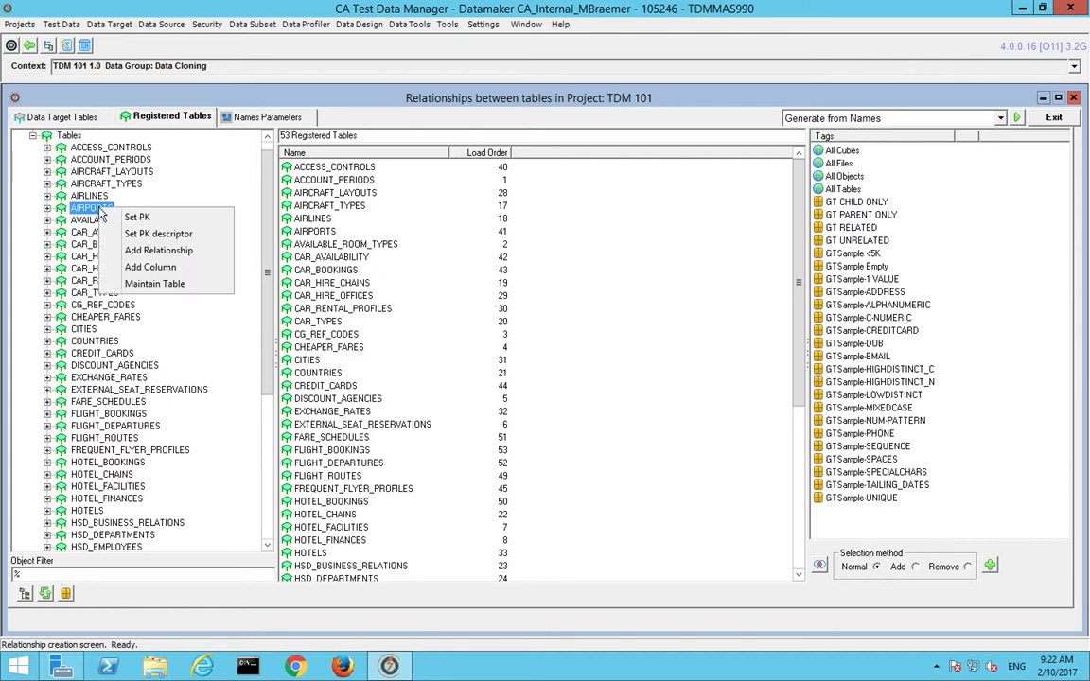
{"action": "left_click", "coordinate": [210, 249]}
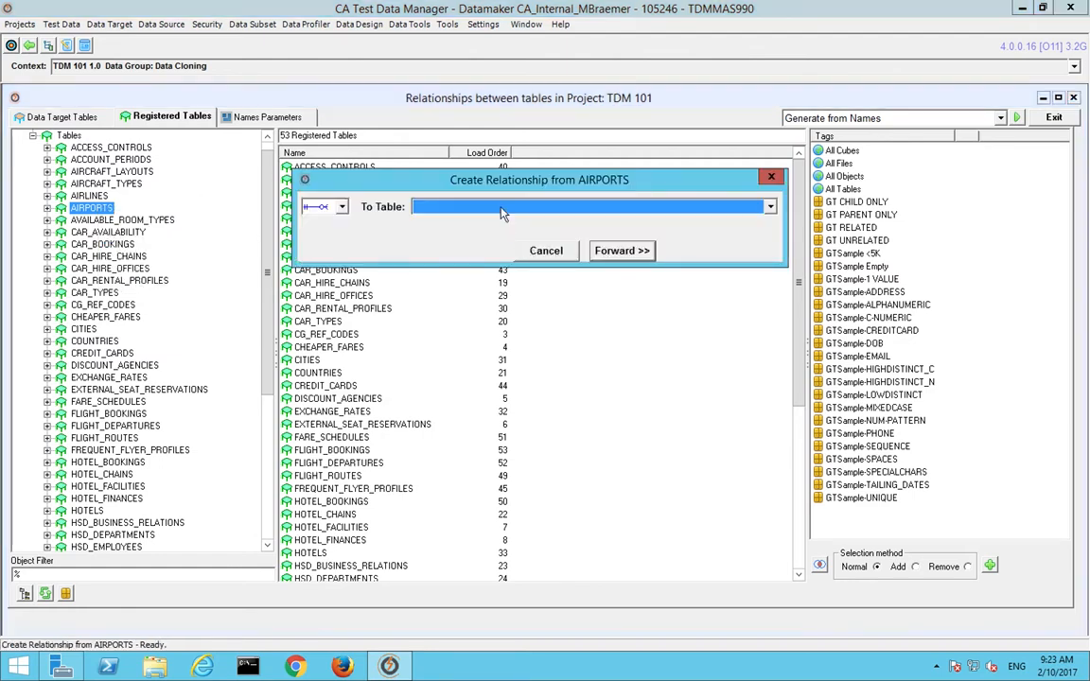
{"action": "left_click", "coordinate": [452, 206]}
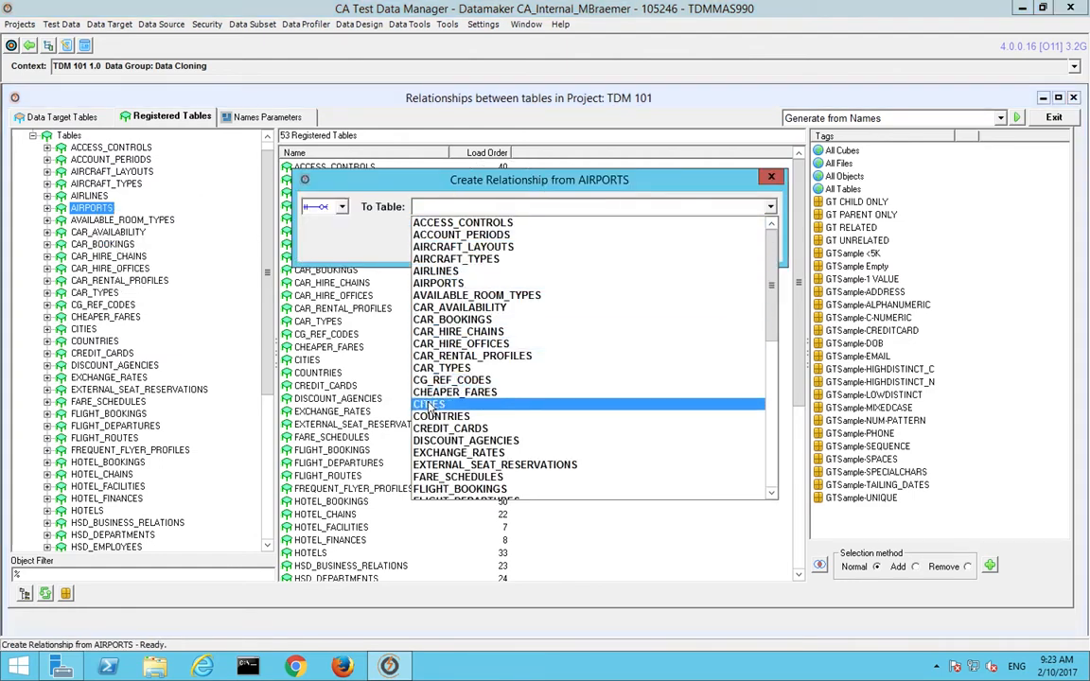
{"action": "left_click", "coordinate": [429, 405]}
{"action": "left_click", "coordinate": [622, 249]}
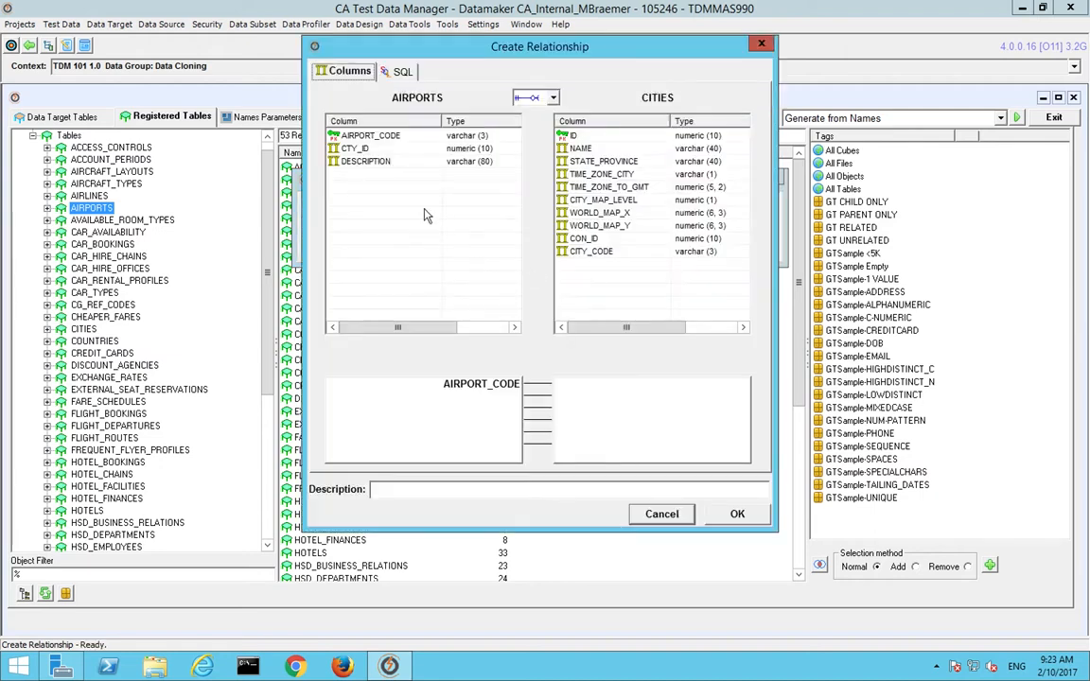
- Pair AIRPORT_CODE with CITY_CODE and CTY_ID with CON_ID for the AIRPORTS to CITIES relationship and save it
{"action": "left_click", "coordinate": [591, 251]}
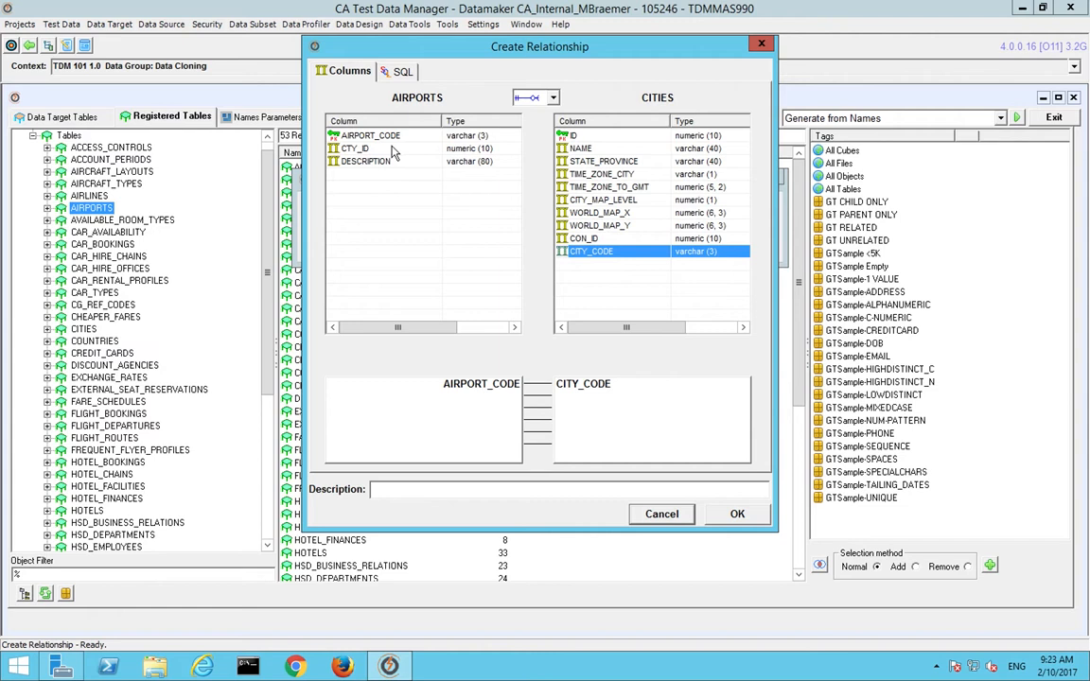
{"action": "left_click", "coordinate": [352, 149]}
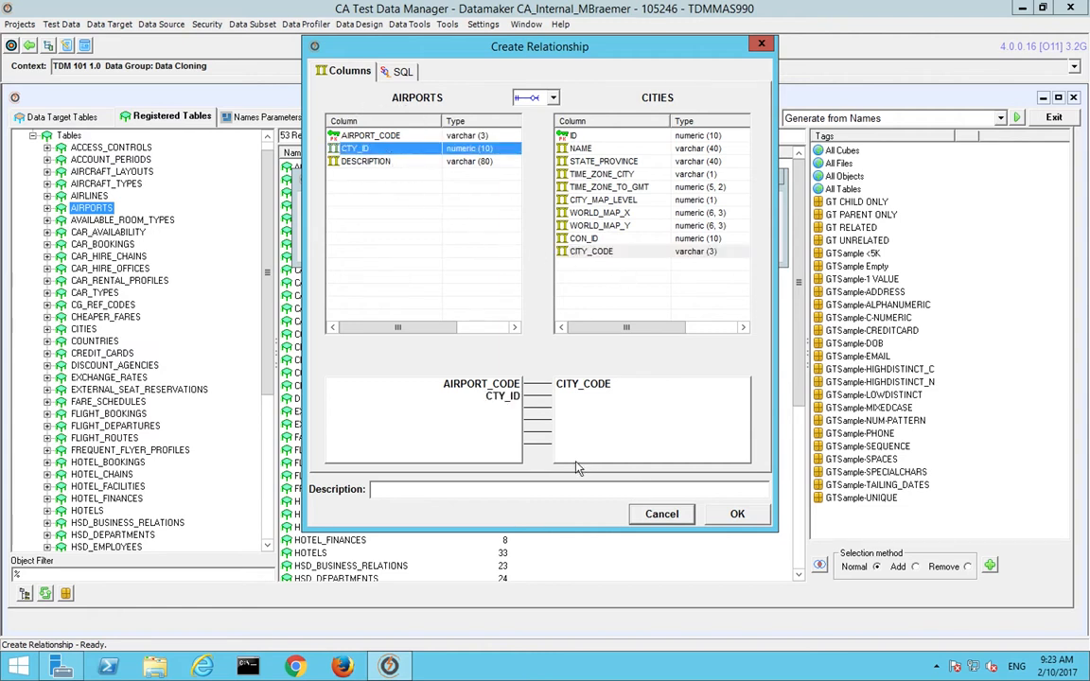
{"action": "left_click", "coordinate": [503, 386]}
{"action": "key", "text": "ctrl"}
{"action": "key", "text": "ctrl"}
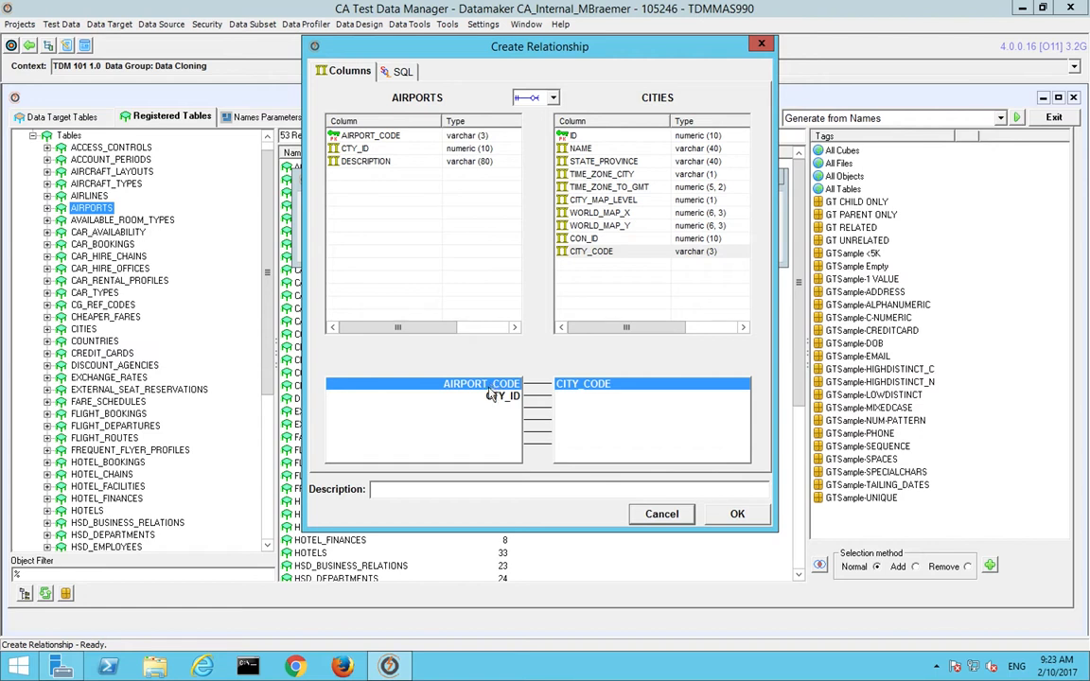
{"action": "left_click", "coordinate": [489, 396]}
{"action": "key", "text": "ctrl"}
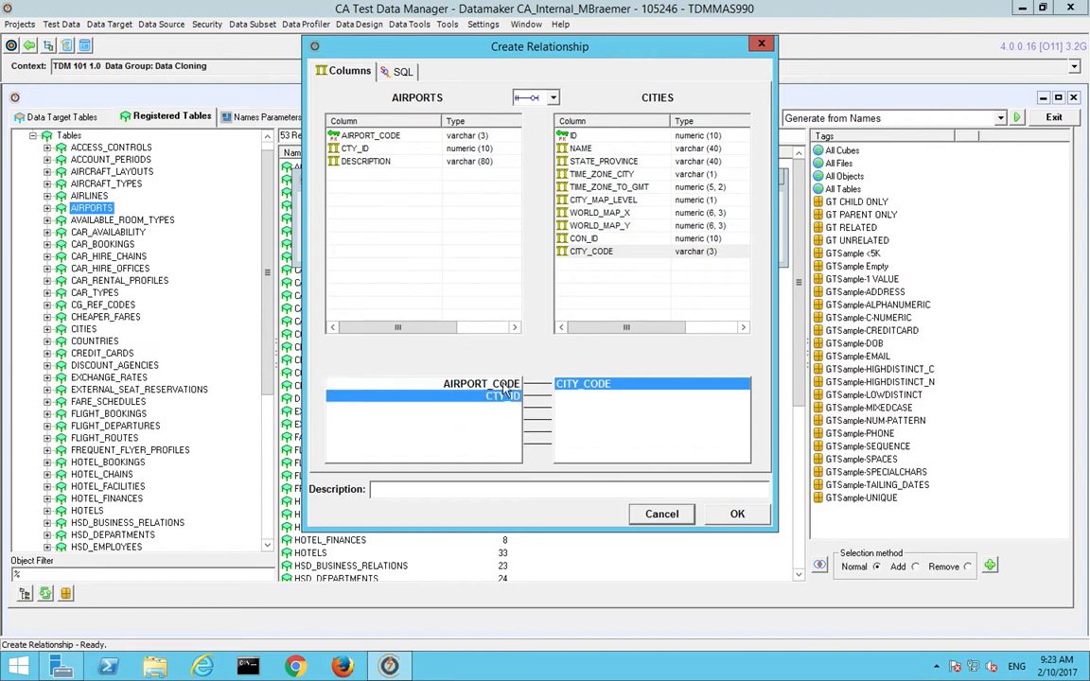
{"action": "left_click_drag", "start_coordinate": [581, 238], "coordinate": [558, 395]}
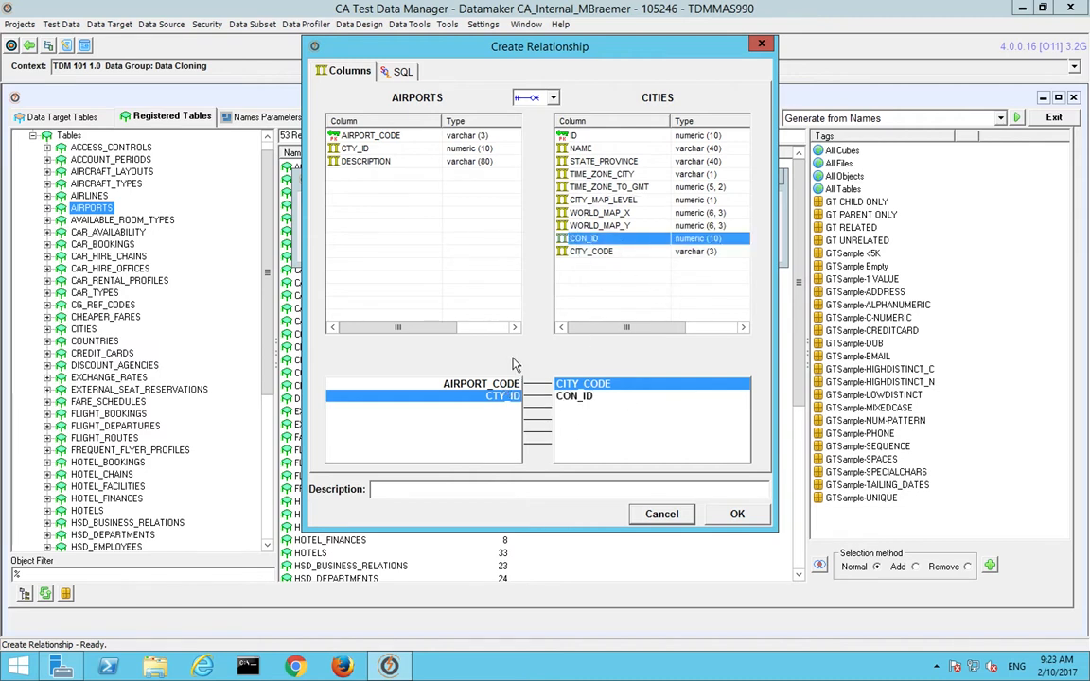
{"action": "left_click", "coordinate": [735, 513]}
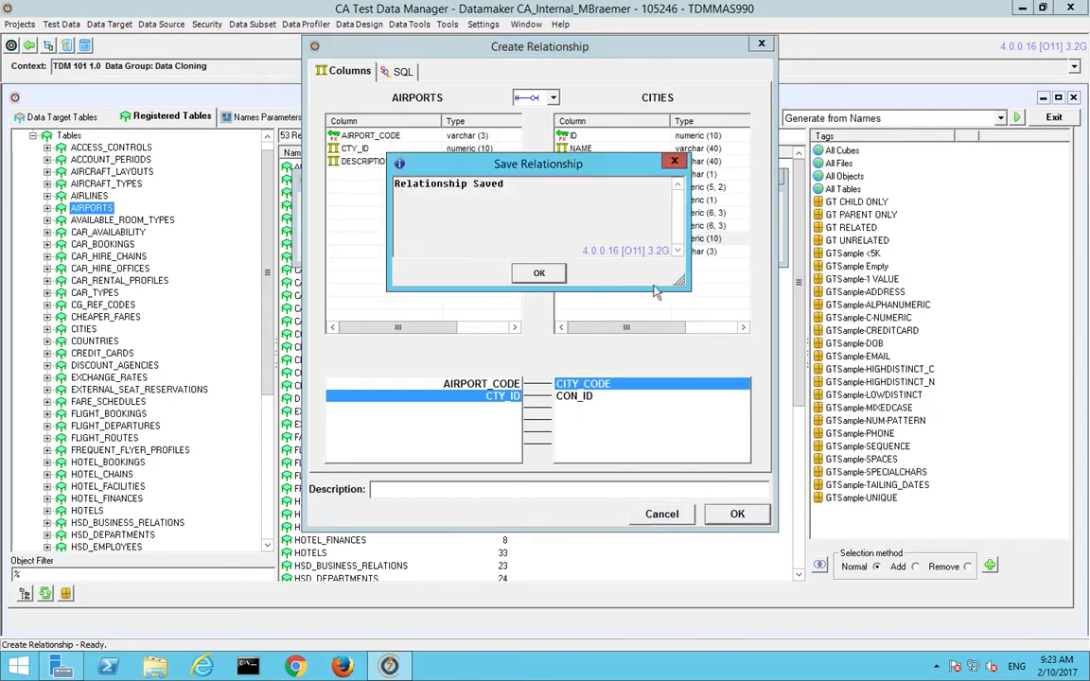
{"action": "left_click", "coordinate": [554, 275]}
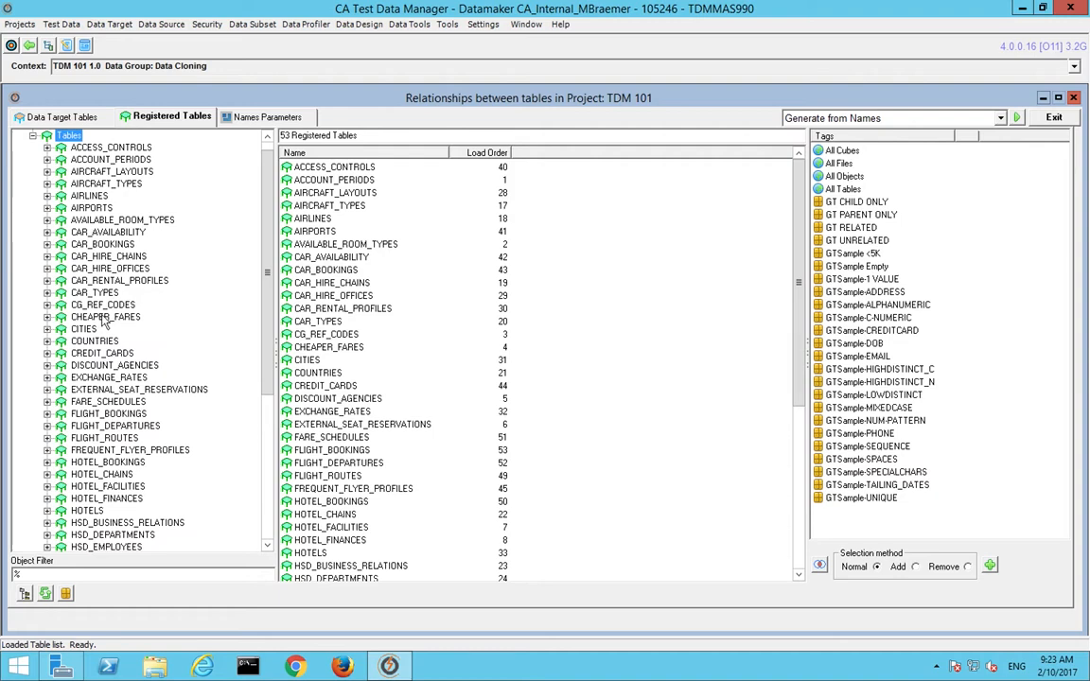
- Review the related tables and foreign keys of CITIES, including the new relationship with AIRPORTS
{"action": "left_click", "coordinate": [55, 329]}
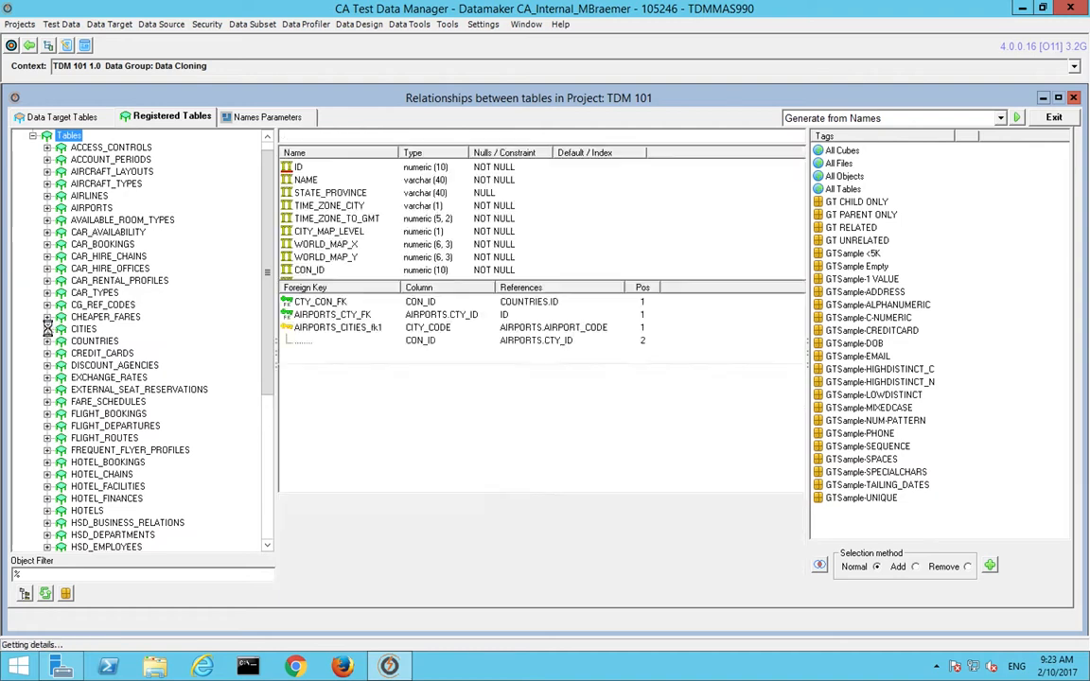
{"action": "left_click", "coordinate": [48, 329]}
{"action": "double_click", "coordinate": [111, 353]}
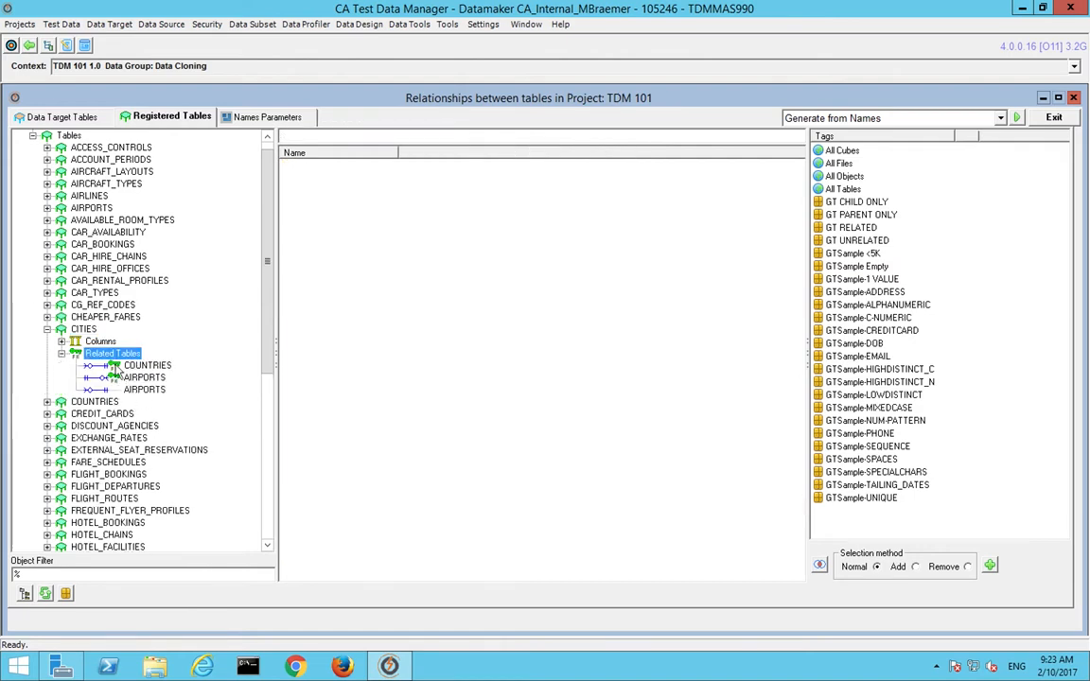
{"action": "left_click", "coordinate": [129, 390]}
{"action": "left_click", "coordinate": [133, 378]}
{"action": "left_click", "coordinate": [133, 367]}
{"action": "left_click", "coordinate": [83, 329]}
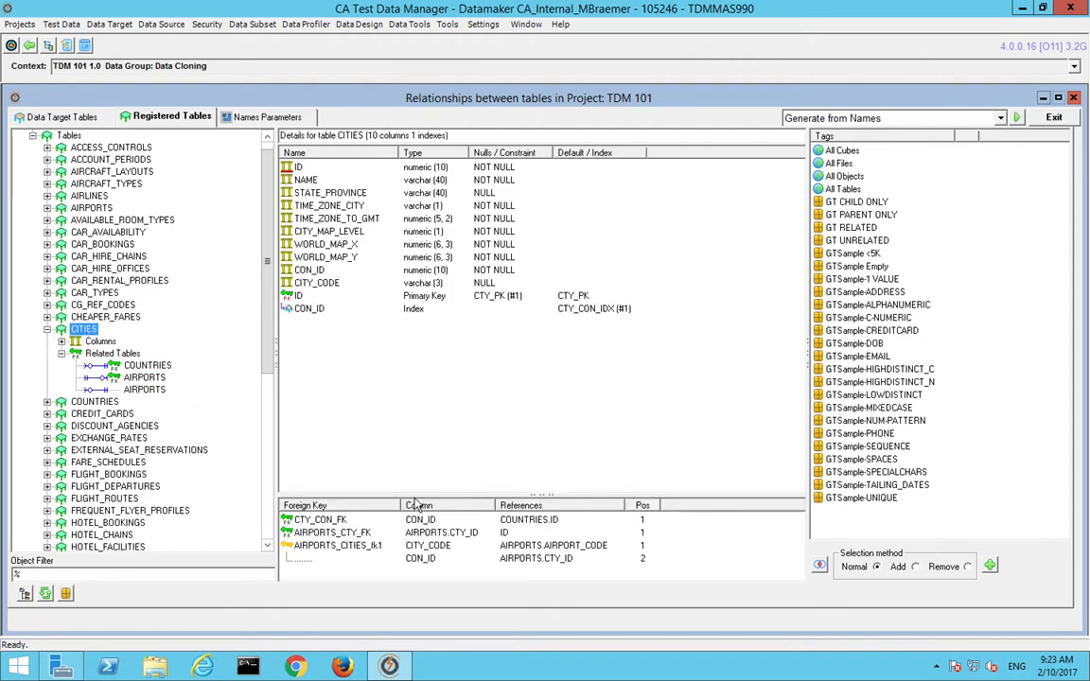
{"action": "left_click_drag", "start_coordinate": [414, 493], "coordinate": [413, 432]}
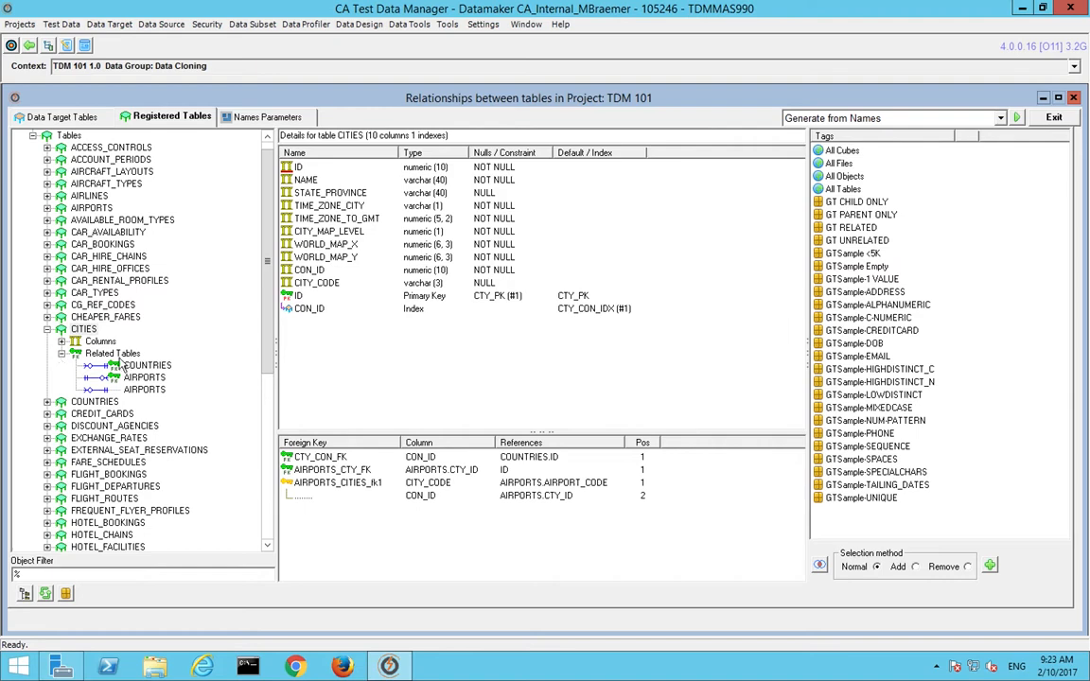
{"action": "left_click", "coordinate": [47, 329]}
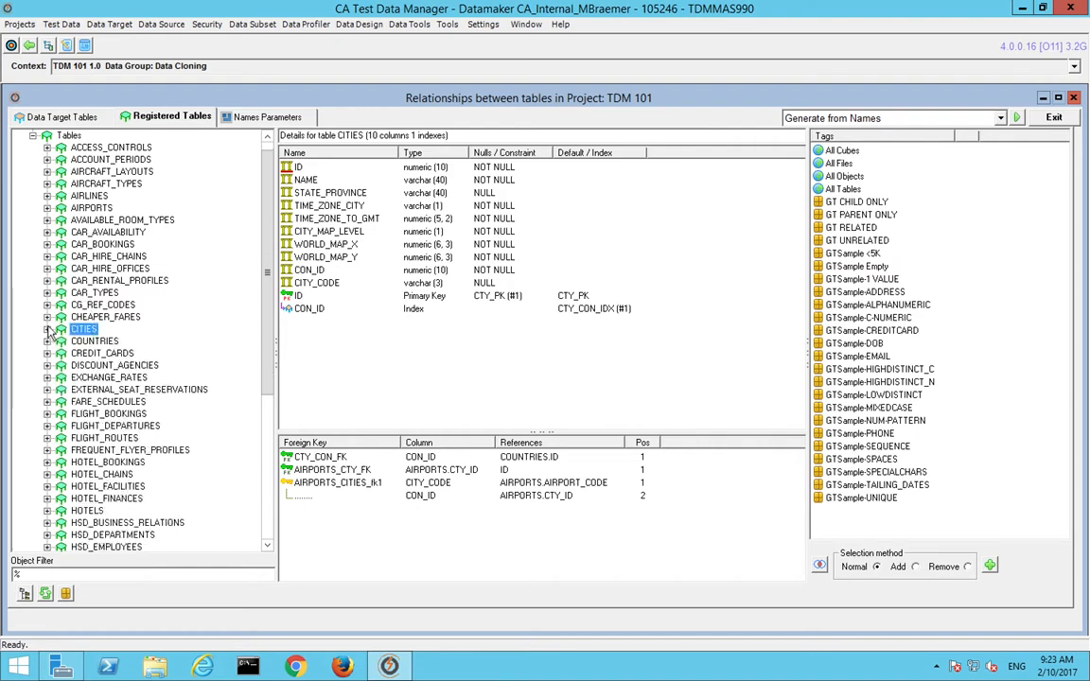
- Try to generate relationships from names using the current names parameters without selecting any tables
{"action": "left_click", "coordinate": [232, 120]}
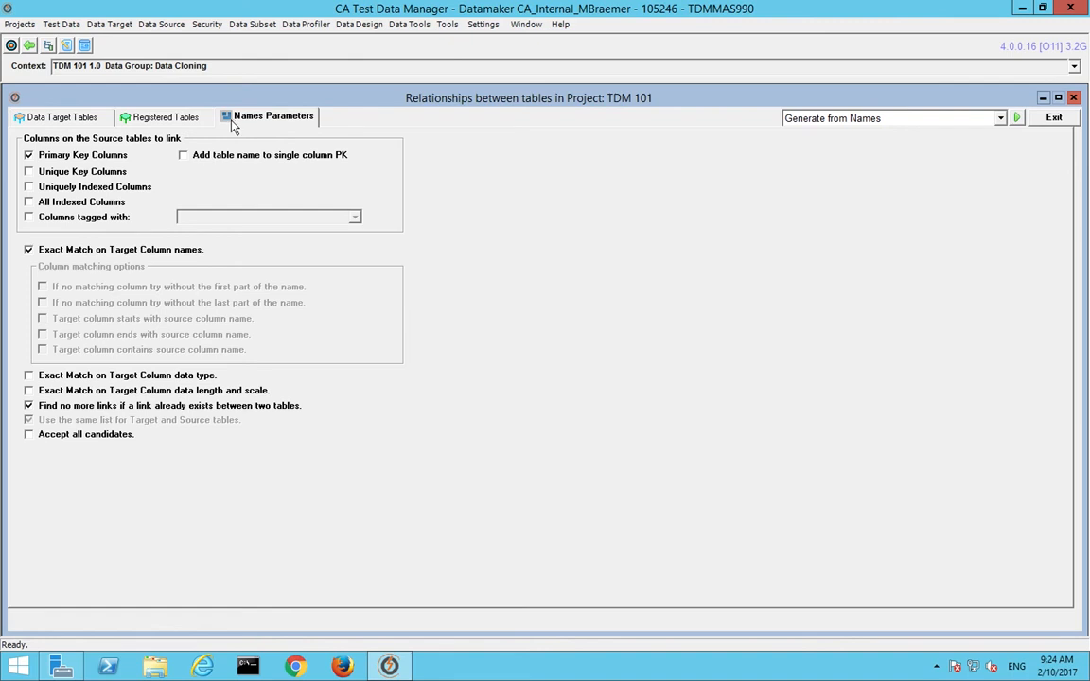
{"action": "left_click", "coordinate": [1016, 117]}
{"action": "left_click", "coordinate": [478, 274]}
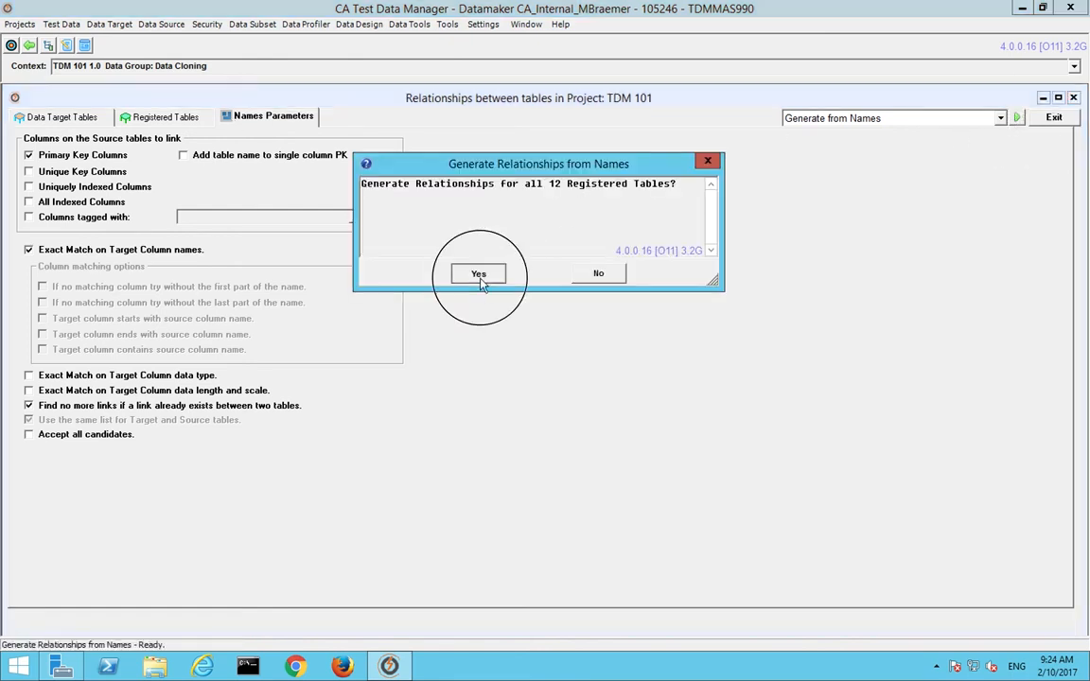
{"action": "left_click", "coordinate": [525, 275]}
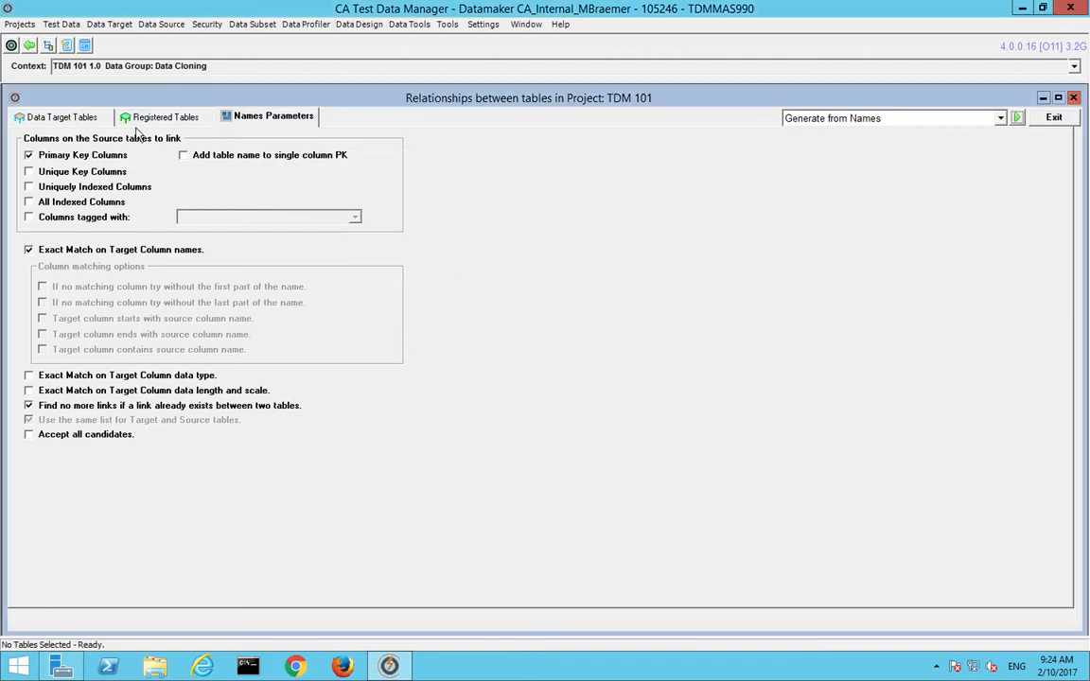
- Select all registered tables and generate candidate relationships from names for them
{"action": "left_click", "coordinate": [126, 117]}
{"action": "left_click", "coordinate": [340, 244]}
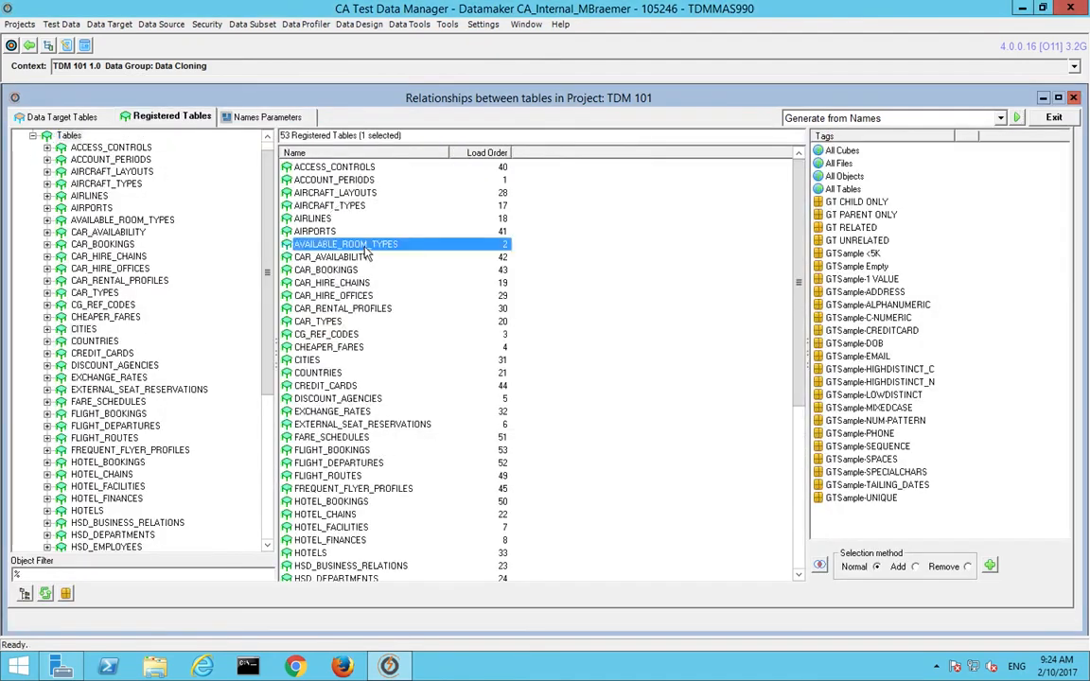
{"action": "key", "text": "ctrl+a"}
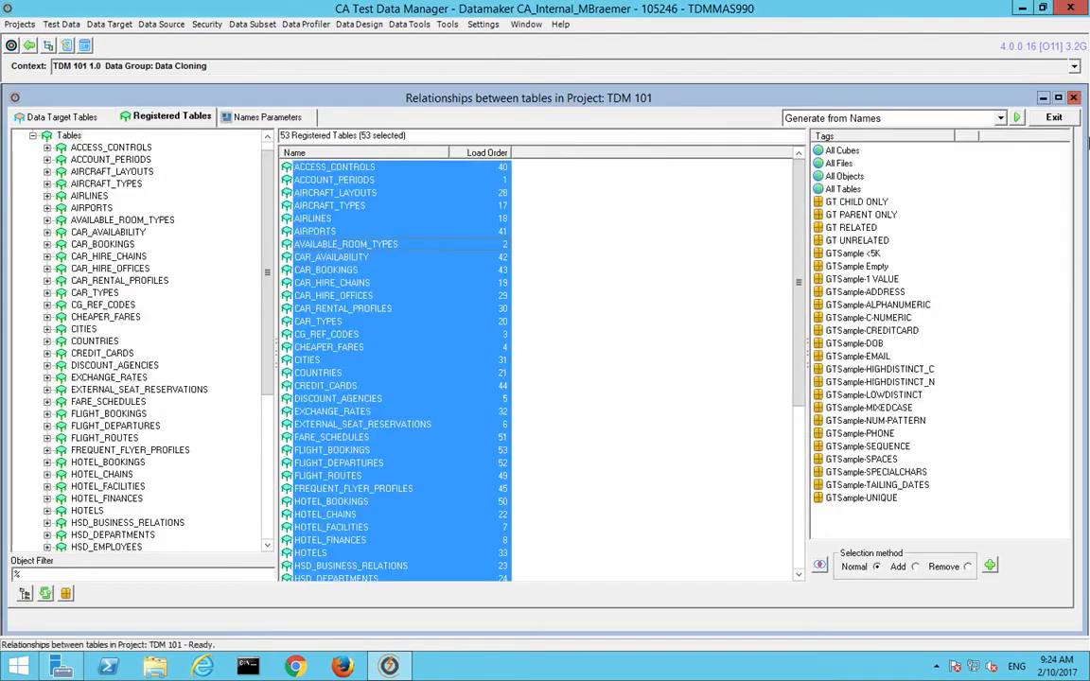
{"action": "left_click", "coordinate": [1016, 117]}
{"action": "left_click", "coordinate": [484, 276]}
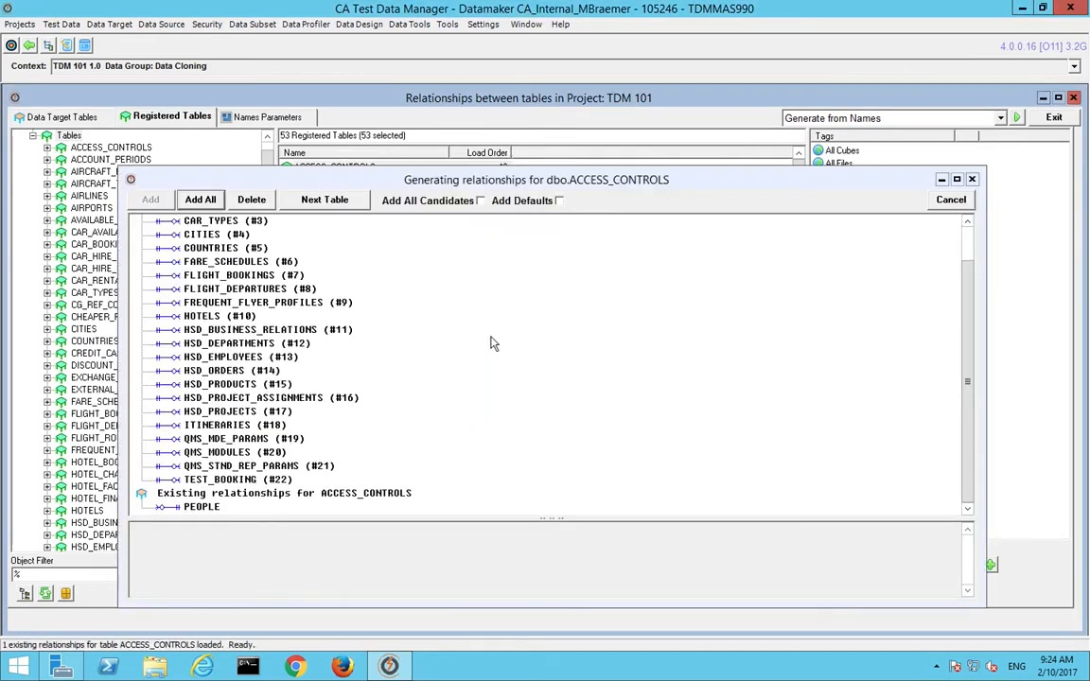
- Examine the candidate relationships proposed for ACCESS_CONTROLS, from CAR_BOOKINGS through QMS_STND_REP_PARAMS, and the parent and child columns of each
{"action": "scroll", "coordinate": [481, 341], "scroll_direction": "up", "scroll_amount": 1}
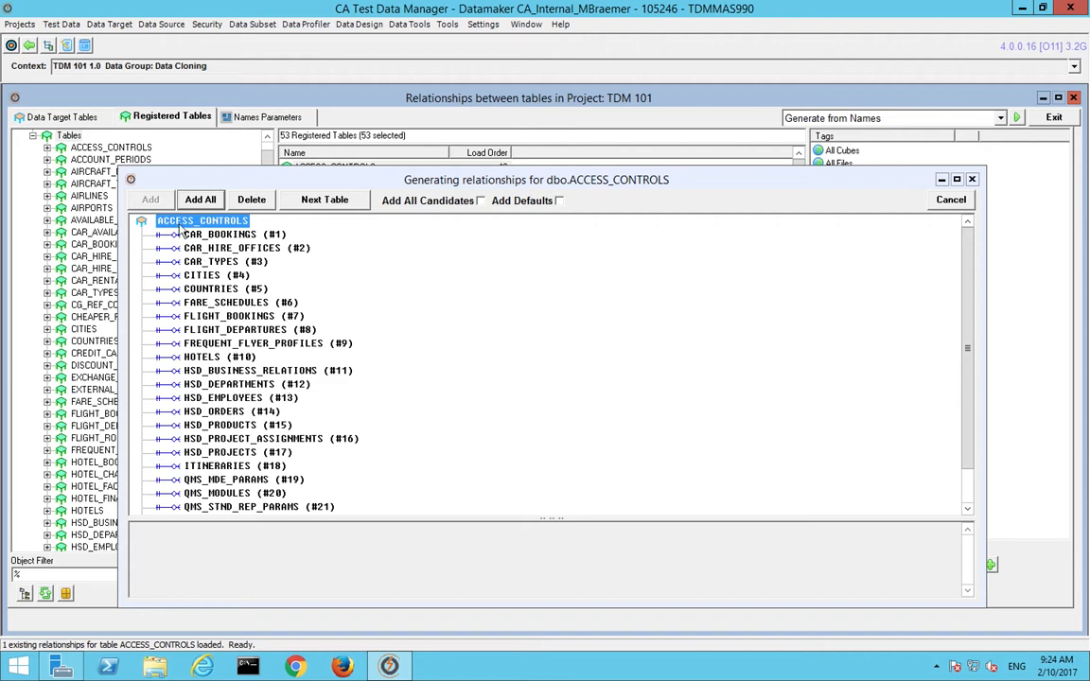
{"action": "left_click", "coordinate": [218, 236]}
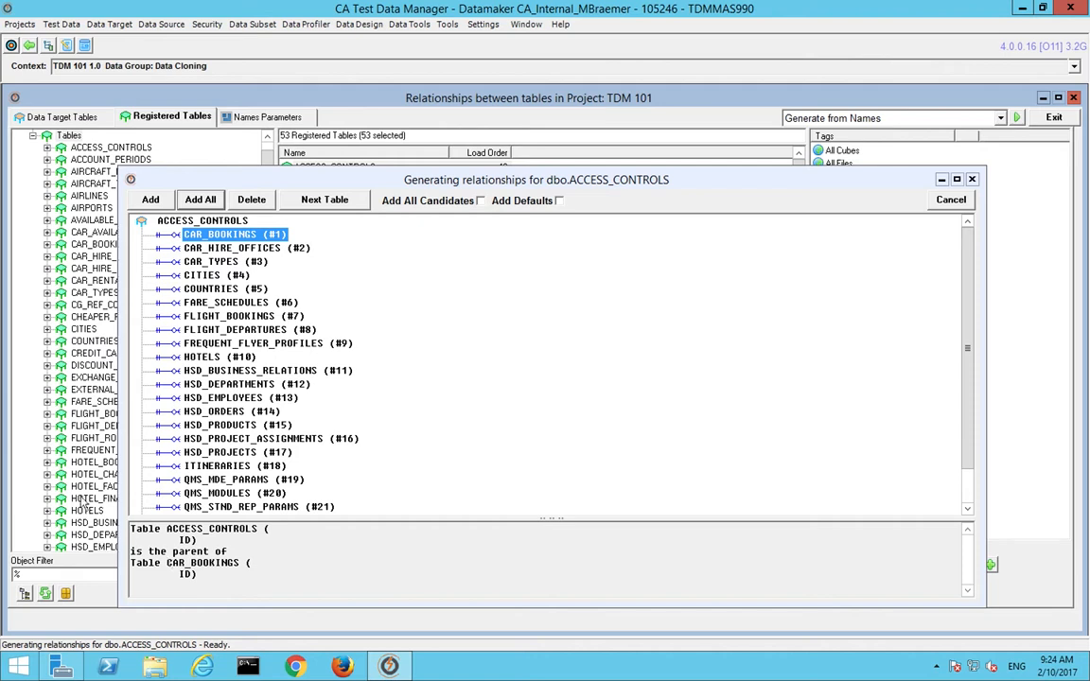
{"action": "left_click", "coordinate": [270, 239]}
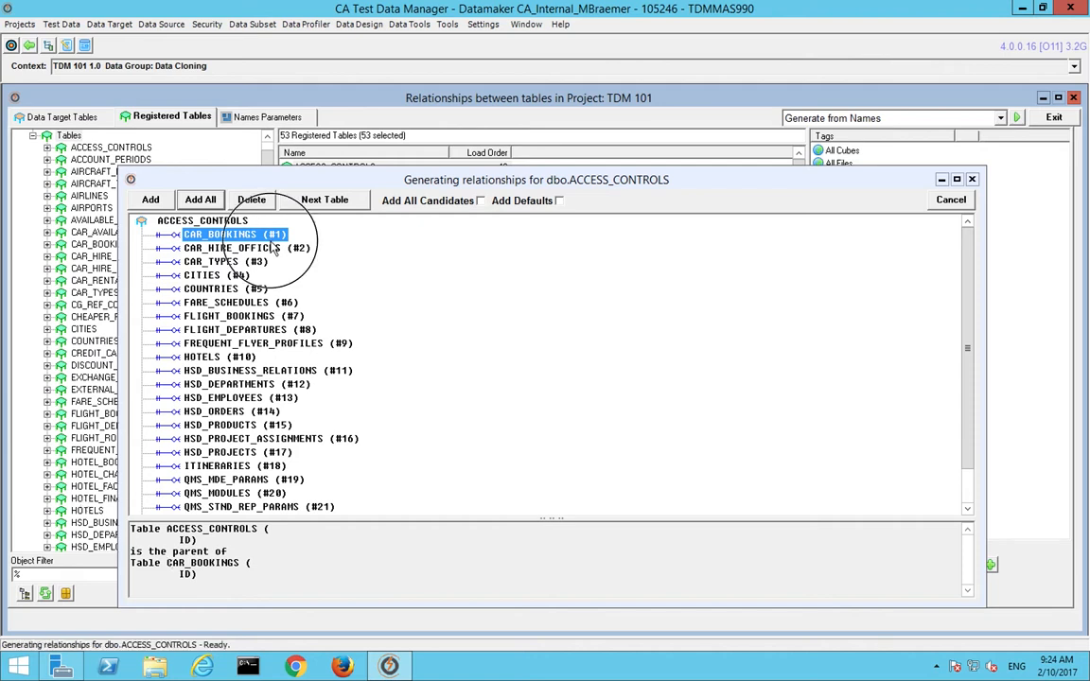
{"action": "key", "text": "Down"}
{"action": "key", "text": "Down"}
{"action": "key", "text": "Down"}
{"action": "key", "text": "Down"}
{"action": "key", "text": "Down"}
{"action": "key", "text": "Down"}
{"action": "key", "text": "Down"}
{"action": "key", "text": "Down"}
{"action": "key", "text": "Down"}
{"action": "key", "text": "Down"}
{"action": "key", "text": "Down"}
{"action": "key", "text": "Down"}
{"action": "key", "text": "Down"}
{"action": "key", "text": "Down"}
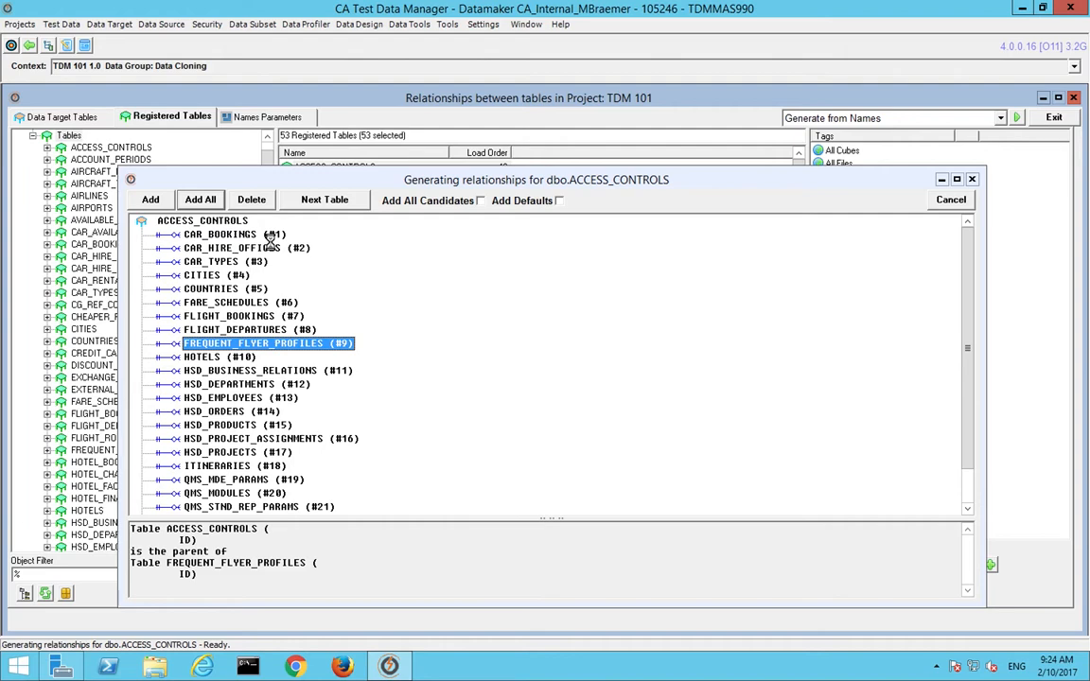
{"action": "key", "text": "Down"}
{"action": "key", "text": "Down"}
{"action": "key", "text": "Down"}
{"action": "key", "text": "Down"}
{"action": "key", "text": "Down"}
{"action": "key", "text": "Down"}
{"action": "key", "text": "Down"}
{"action": "key", "text": "Down"}
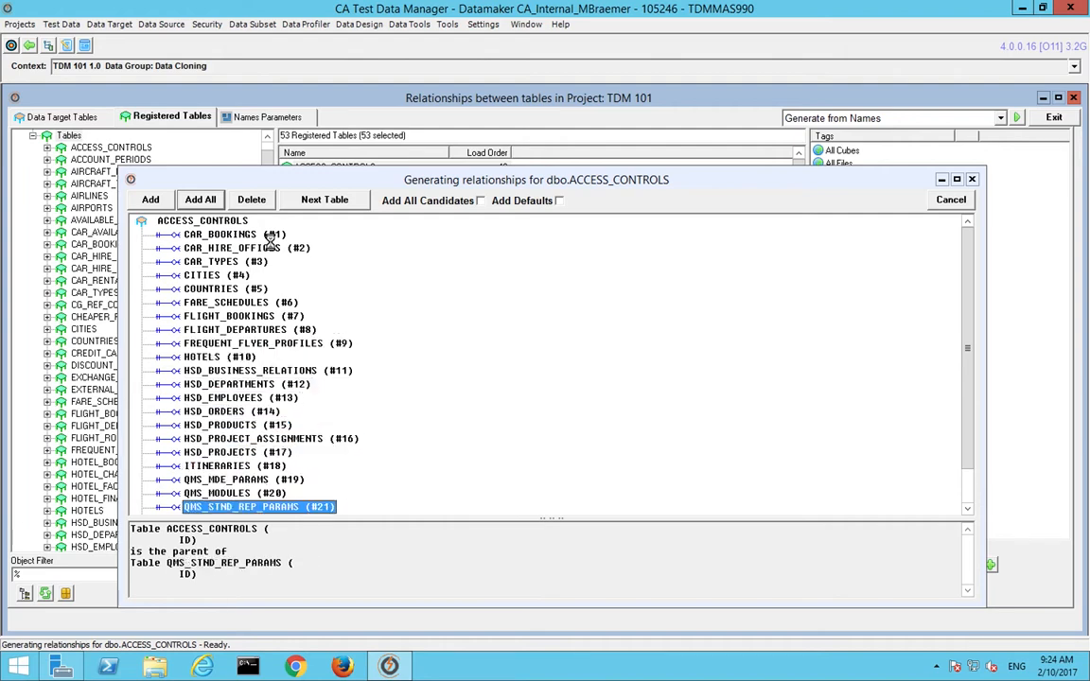
{"action": "key", "text": "Up"}
{"action": "key", "text": "Up"}
{"action": "key", "text": "Up"}
{"action": "key", "text": "Up"}
{"action": "key", "text": "Up"}
{"action": "key", "text": "Up"}
{"action": "key", "text": "Up"}
{"action": "key", "text": "Up"}
{"action": "key", "text": "Up"}
{"action": "key", "text": "Up"}
{"action": "key", "text": "Up"}
{"action": "key", "text": "Up"}
{"action": "key", "text": "Up"}
{"action": "key", "text": "Up"}
{"action": "key", "text": "Up"}
{"action": "key", "text": "Up"}
{"action": "key", "text": "Up"}
{"action": "key", "text": "Up"}
{"action": "key", "text": "Up"}
{"action": "key", "text": "Up"}
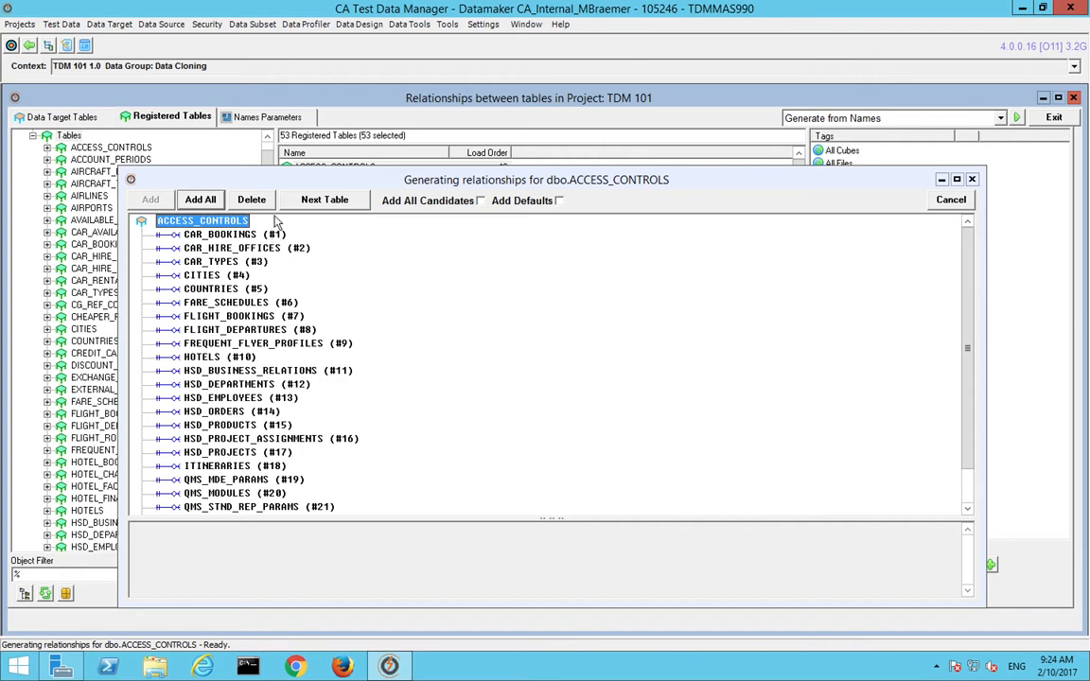
- Check the candidate relationship between AIRLINES and HOTEL_CHAINS, and leave the relationship generation without adding any candidates
{"action": "left_click", "coordinate": [304, 202]}
{"action": "left_click", "coordinate": [234, 235]}
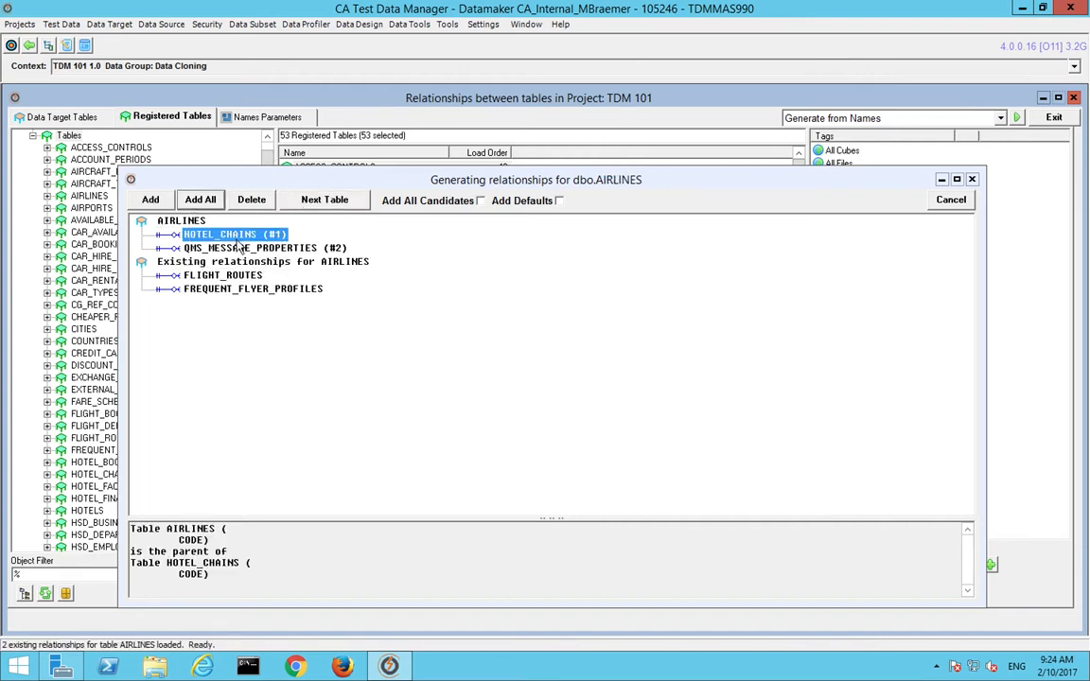
{"action": "left_click", "coordinate": [237, 245]}
{"action": "left_click", "coordinate": [242, 236]}
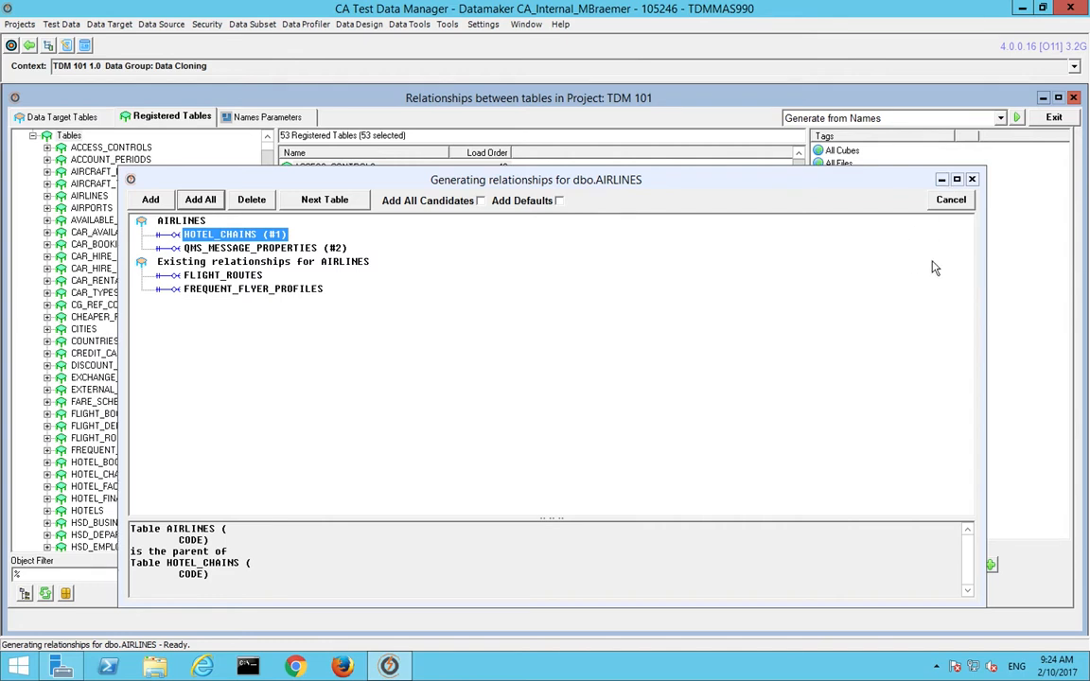
{"action": "left_click", "coordinate": [950, 202]}
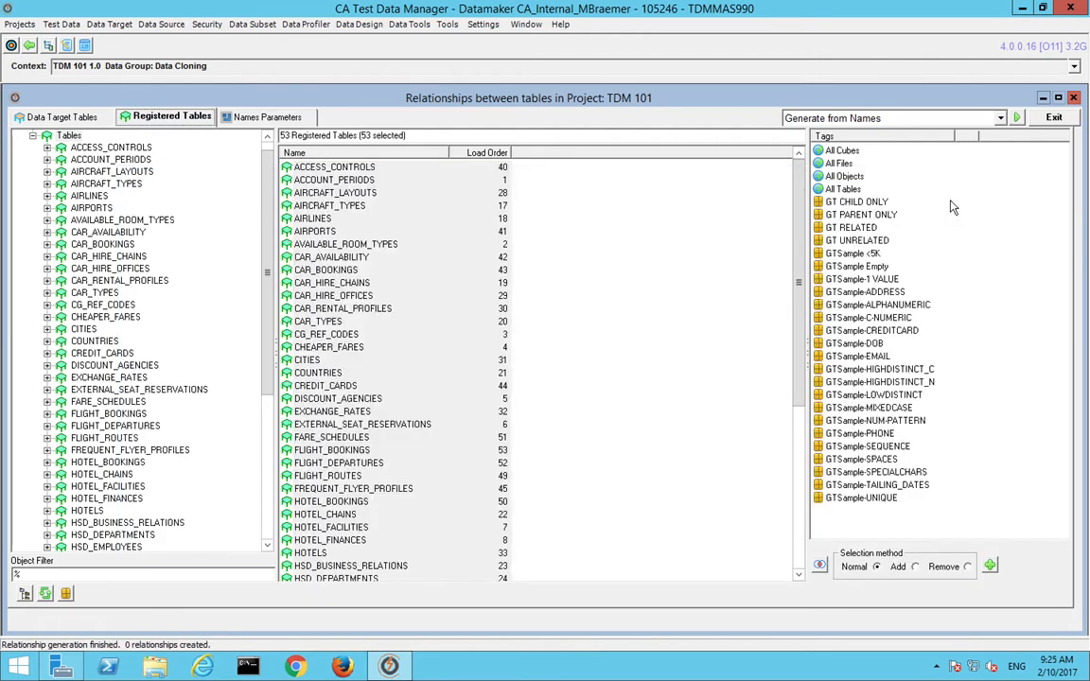
- Turn off exact matching on target column names, leaving only the retry without the first part of the name as column matching option
{"action": "left_click", "coordinate": [278, 121]}
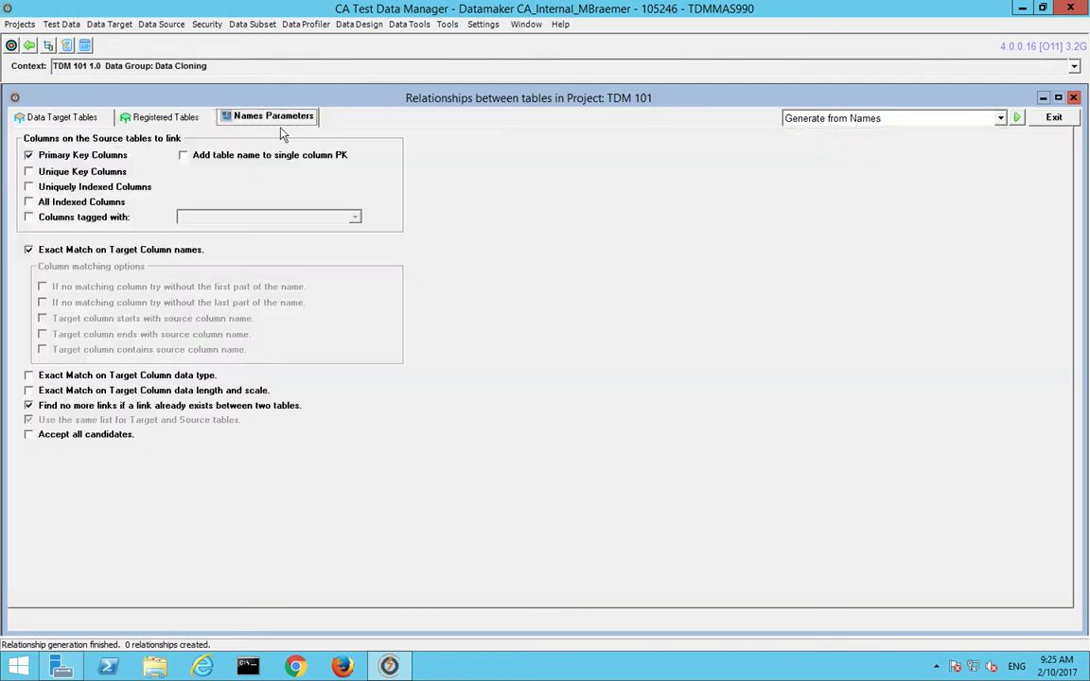
{"action": "left_click", "coordinate": [29, 251]}
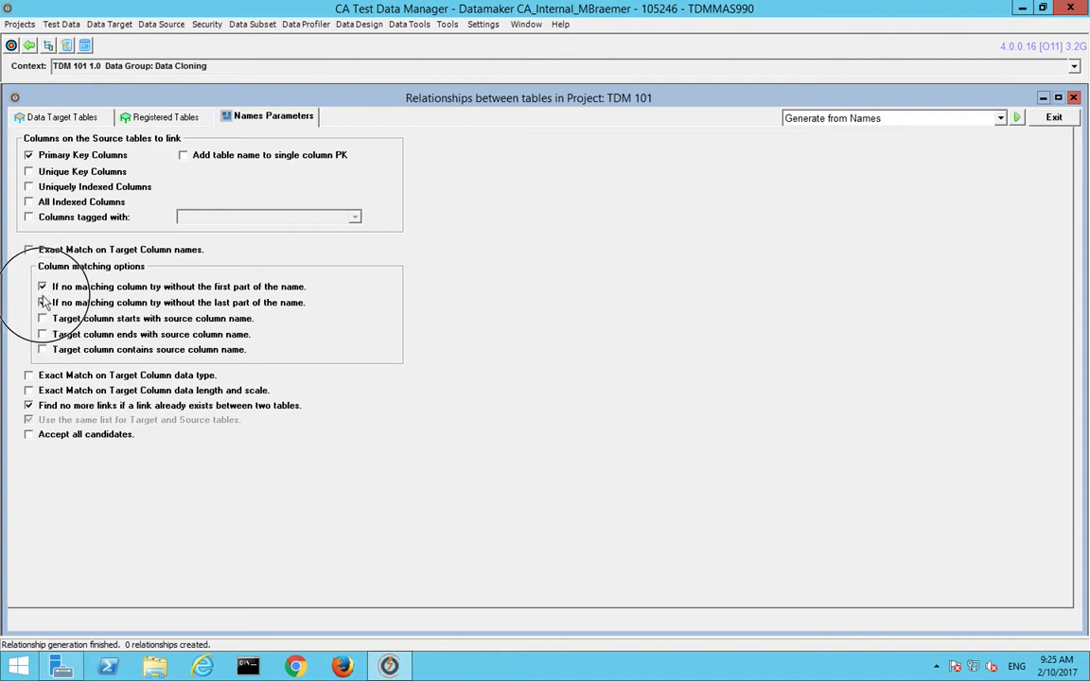
{"action": "left_click", "coordinate": [43, 302]}
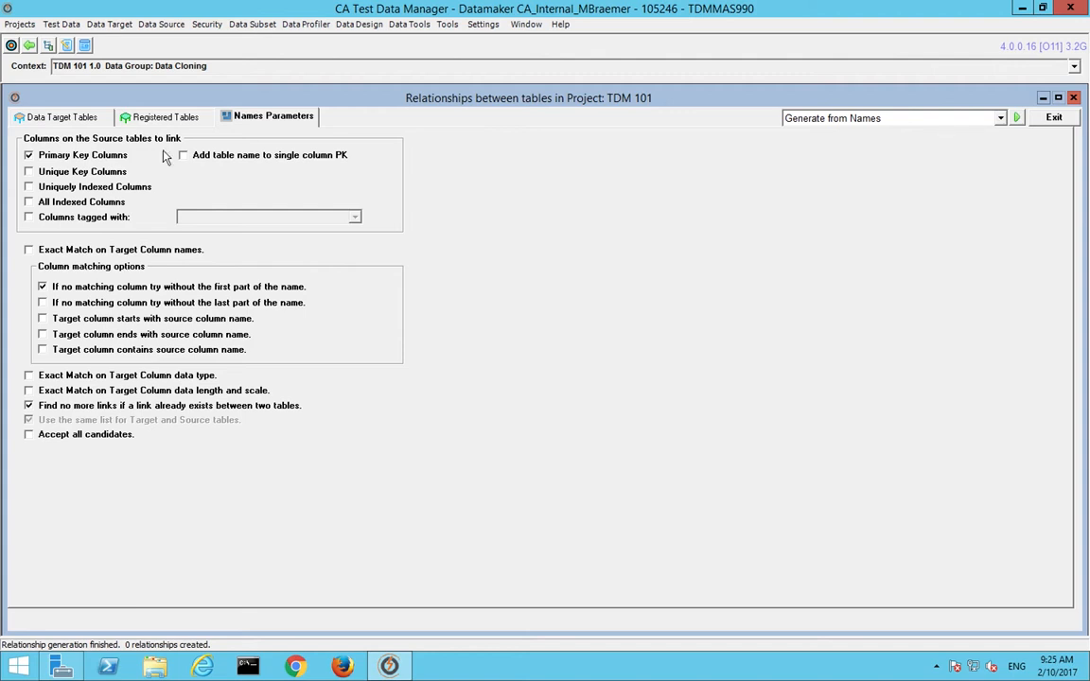
- Run the report on relationships for registered tables and check the relationship listed for ACCESS_CONTROLS
{"action": "left_click", "coordinate": [1000, 119]}
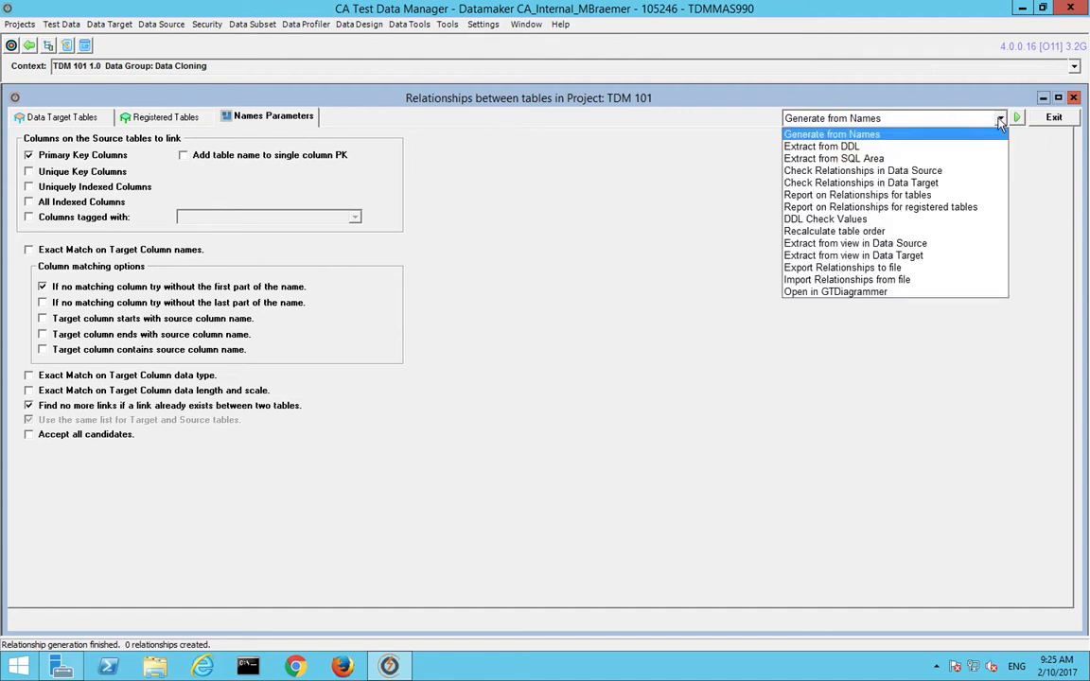
{"action": "left_click", "coordinate": [870, 195]}
{"action": "left_click", "coordinate": [867, 117]}
{"action": "left_click", "coordinate": [846, 206]}
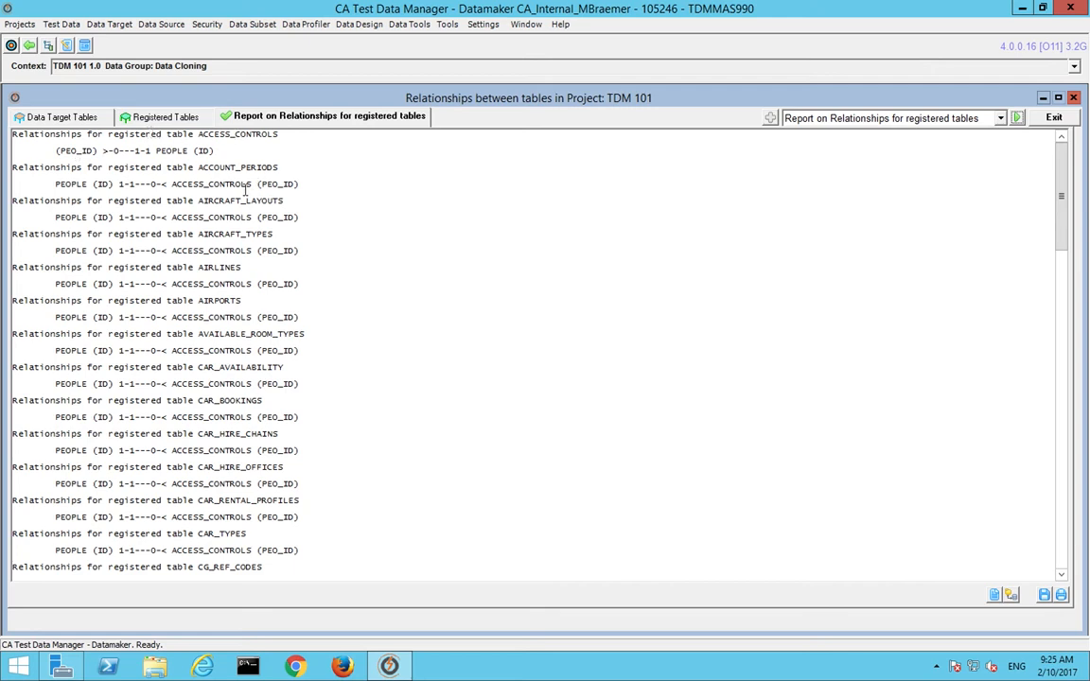
{"action": "left_click_drag", "start_coordinate": [49, 151], "coordinate": [223, 156]}
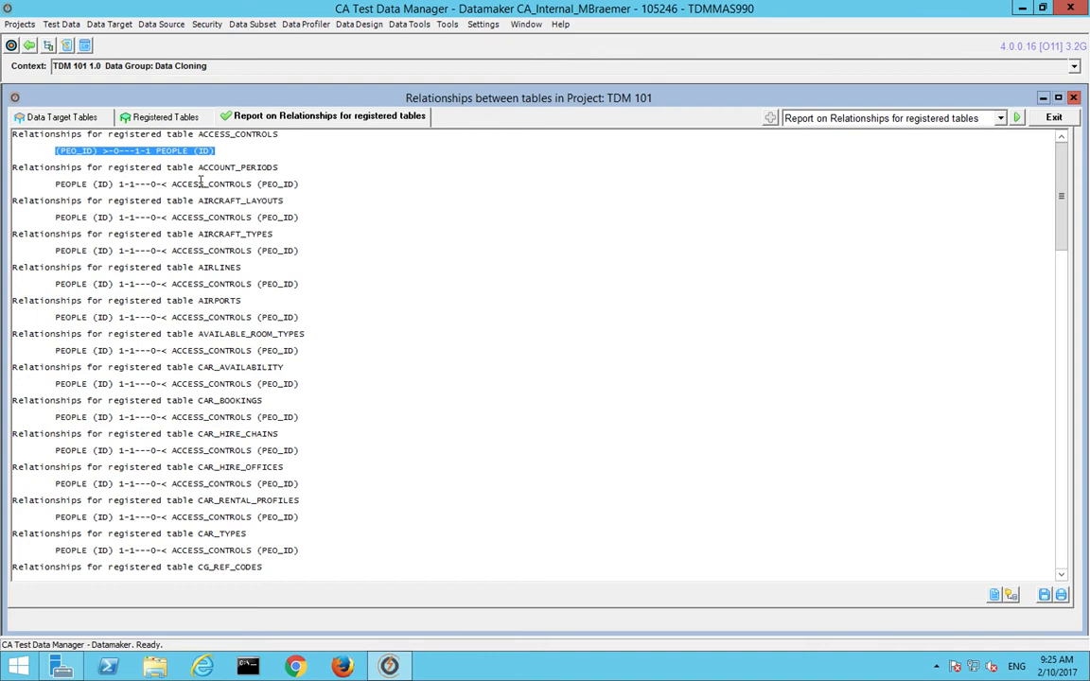
- Build the check SQL for relationships in the Data Target without executing it, and save it to the Test Data Repository
{"action": "left_click", "coordinate": [879, 118]}
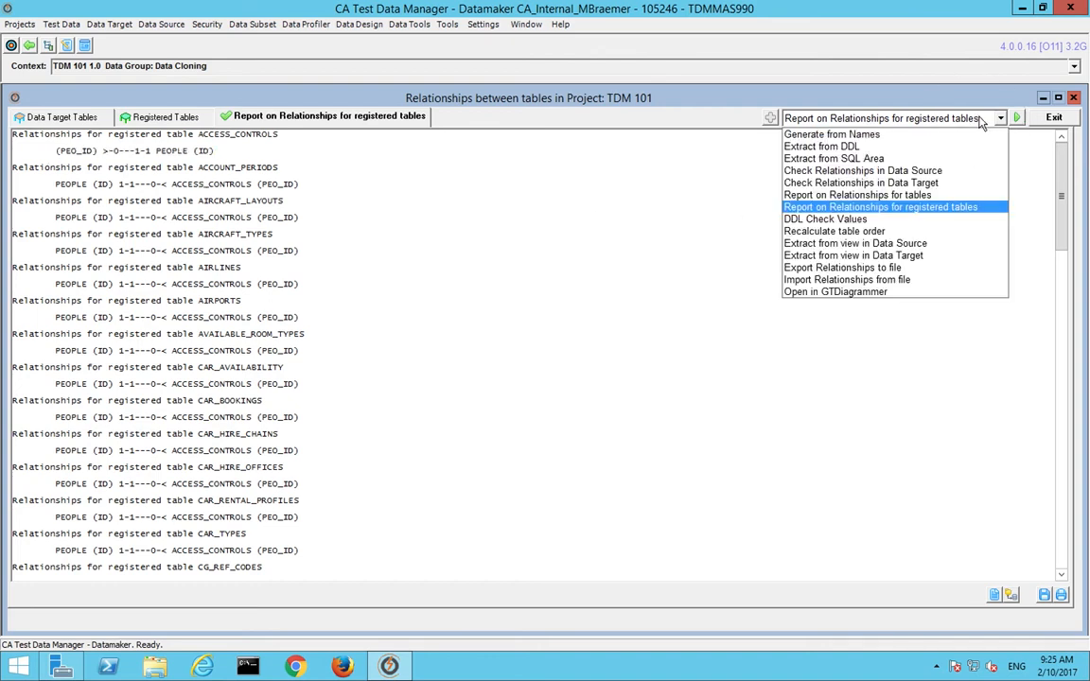
{"action": "left_click", "coordinate": [859, 182]}
{"action": "left_click", "coordinate": [1015, 117]}
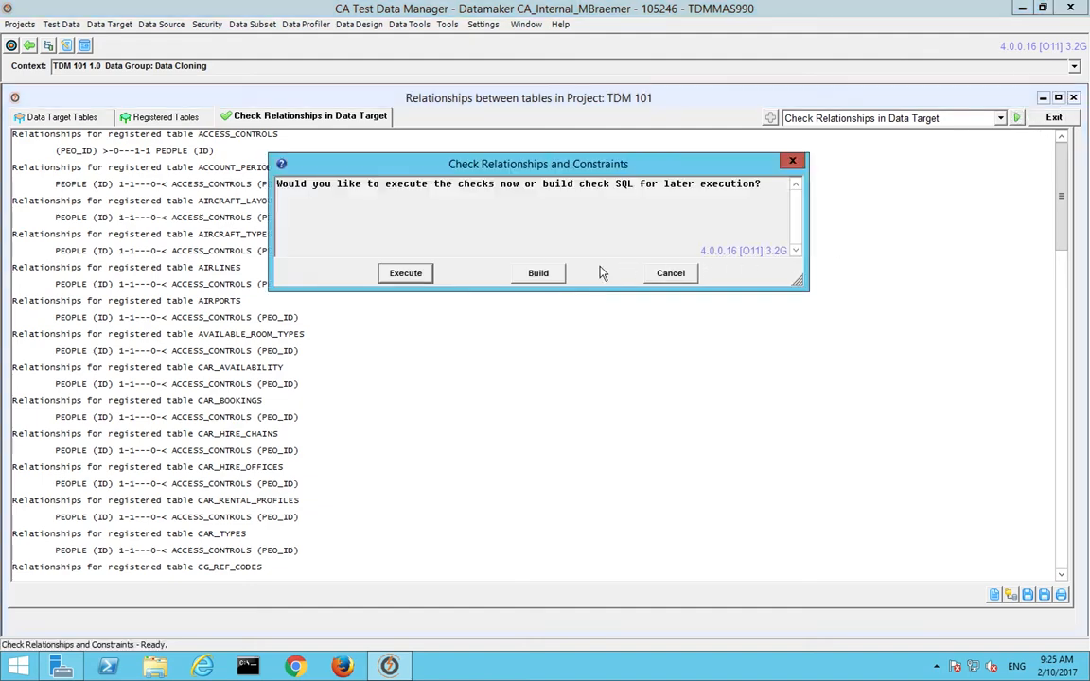
{"action": "left_click", "coordinate": [555, 274]}
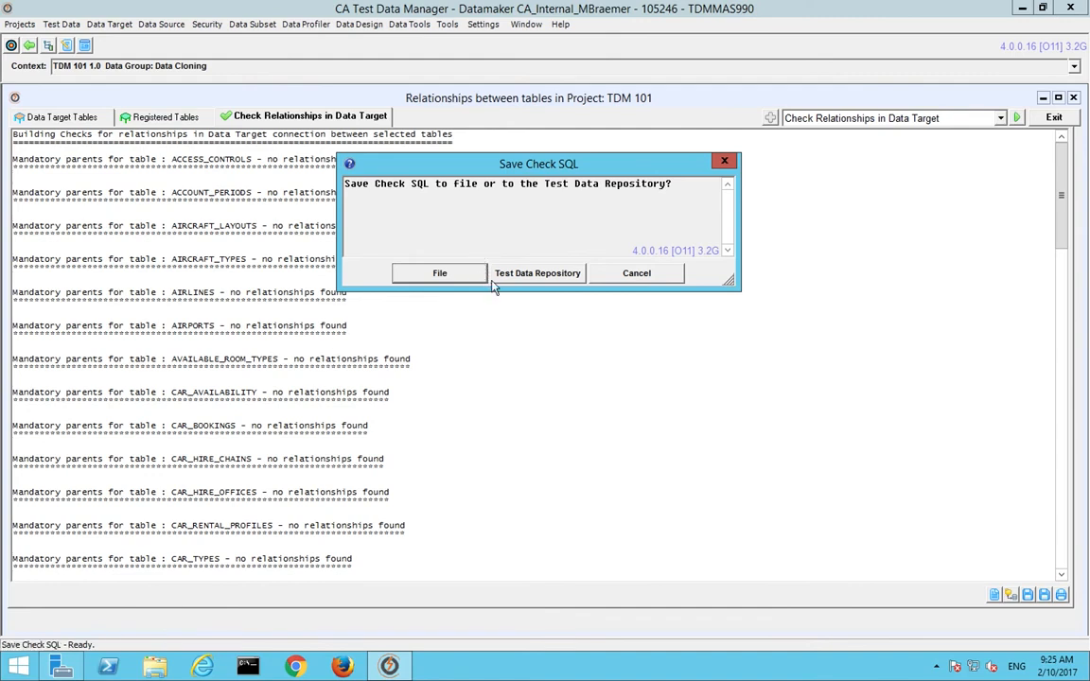
{"action": "left_click", "coordinate": [516, 275]}
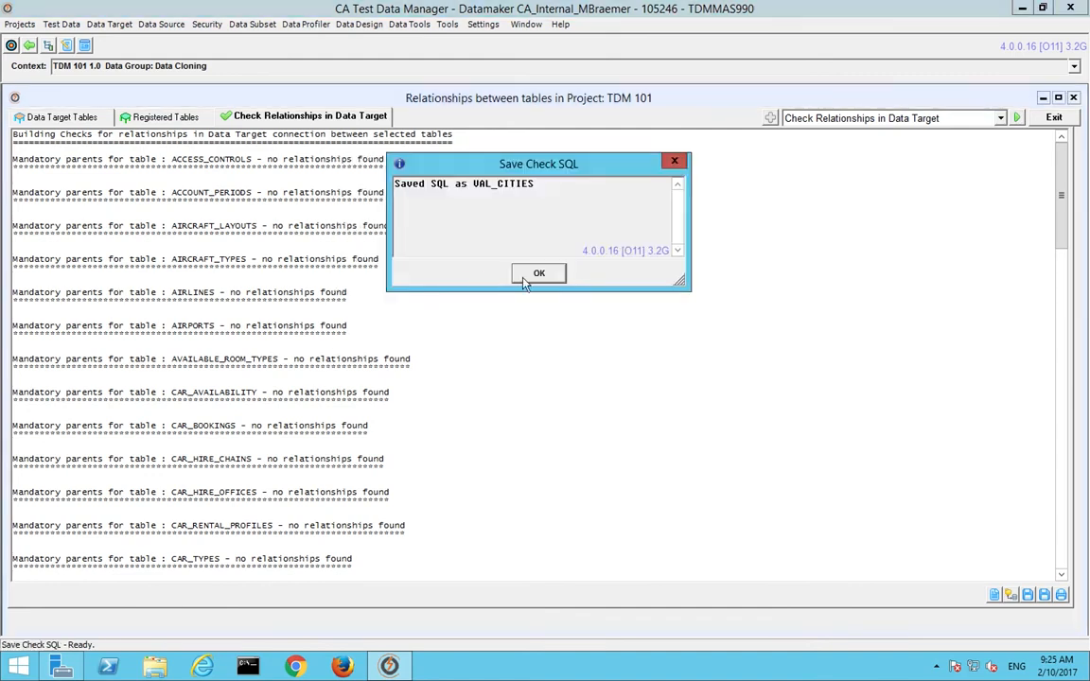
{"action": "left_click", "coordinate": [527, 279]}
- Examine the SQL of the saved program VAL_CITIES, and close the stored SQL and table relationships windows
{"action": "left_click", "coordinate": [446, 23]}
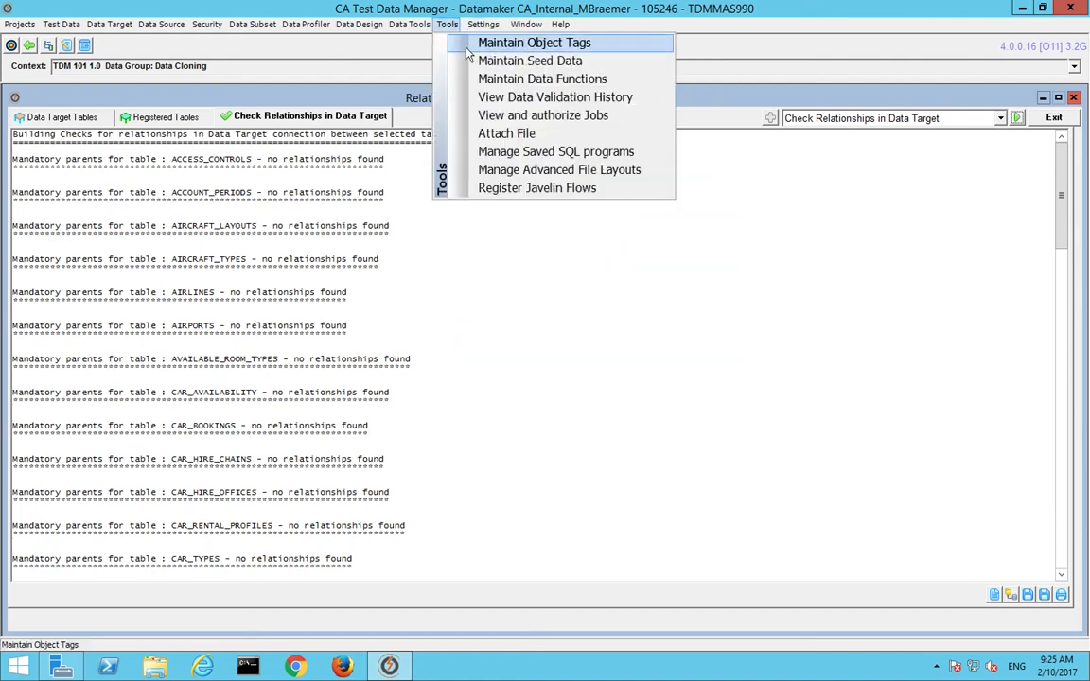
{"action": "left_click", "coordinate": [478, 151]}
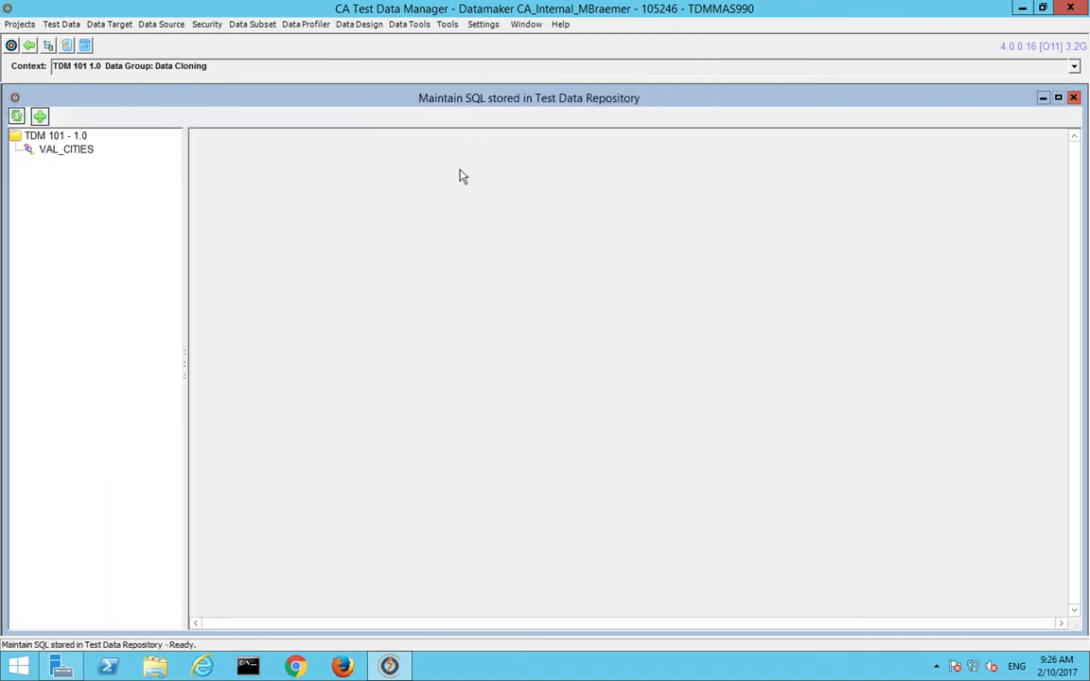
{"action": "left_click", "coordinate": [68, 149]}
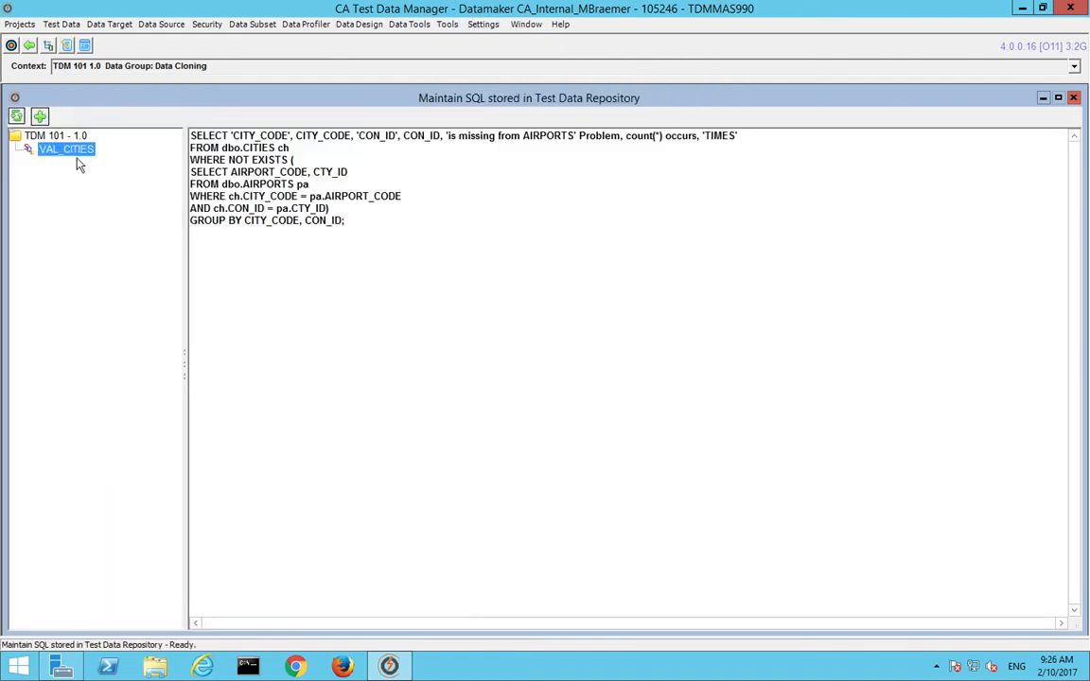
{"action": "left_click", "coordinate": [378, 247]}
{"action": "key", "text": "ctrl+a"}
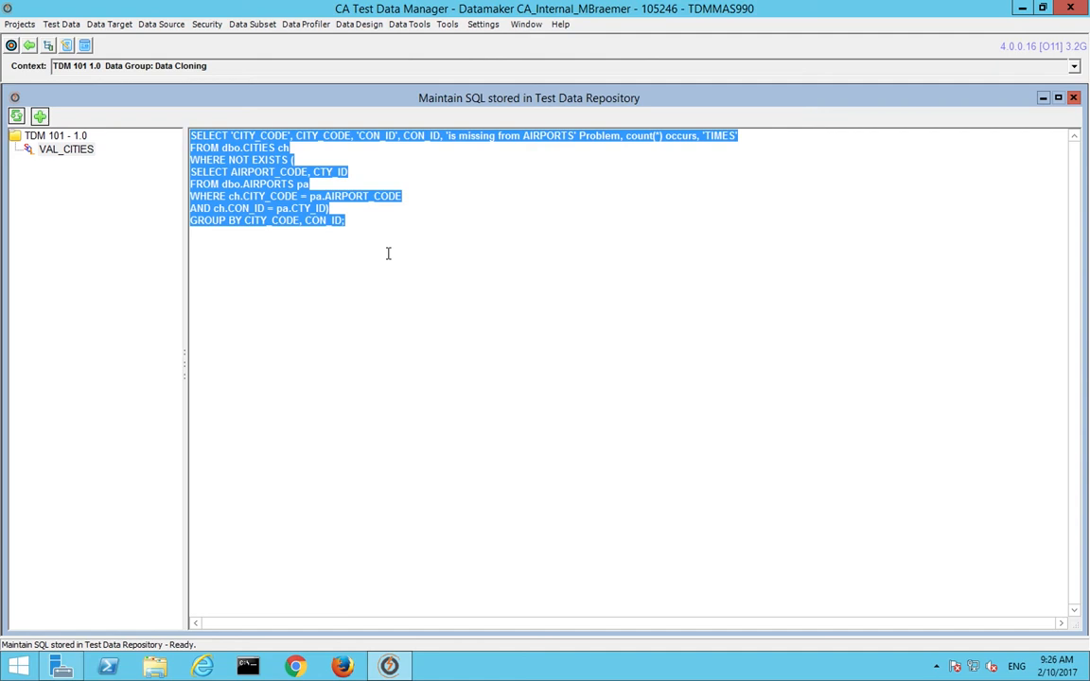
{"action": "left_click", "coordinate": [1073, 97]}
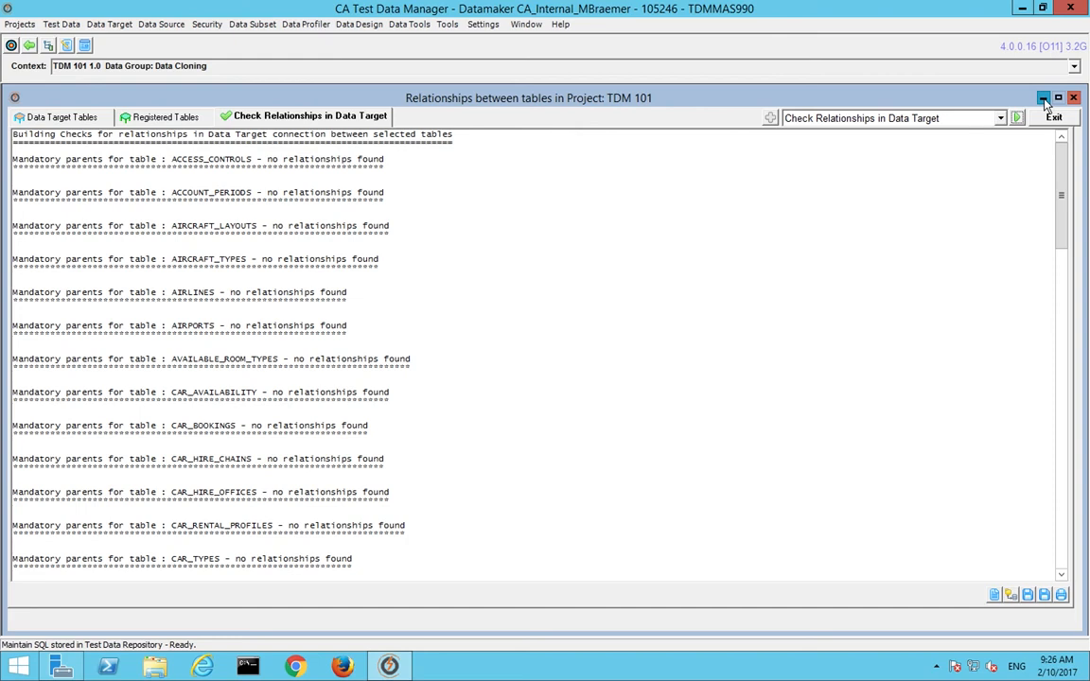
{"action": "left_click", "coordinate": [1073, 98]}
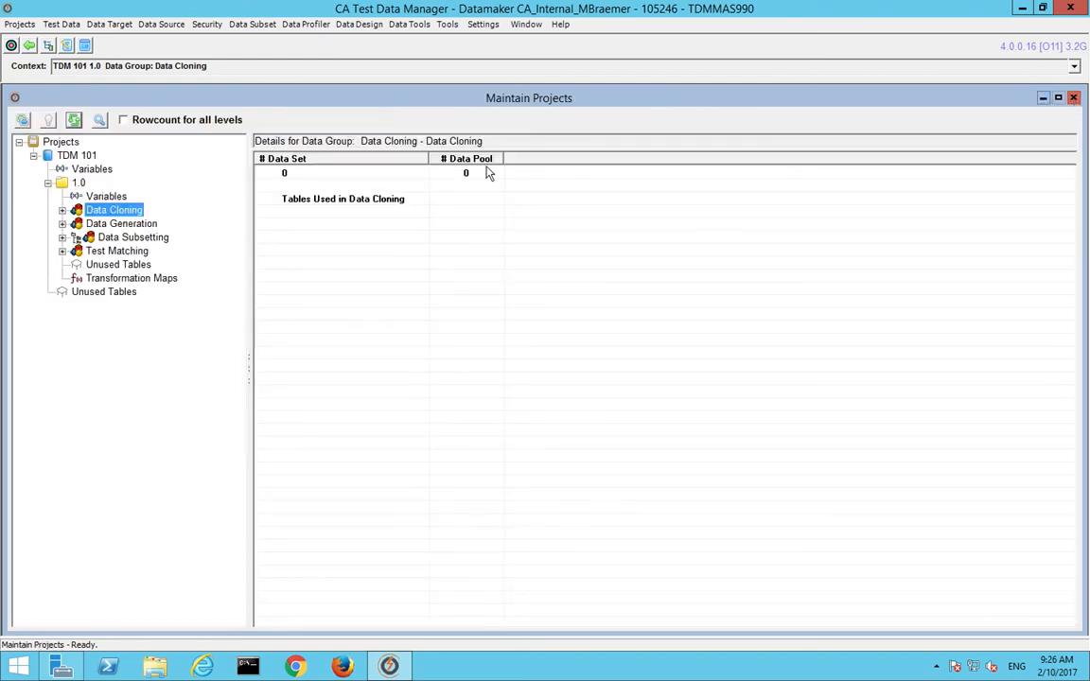